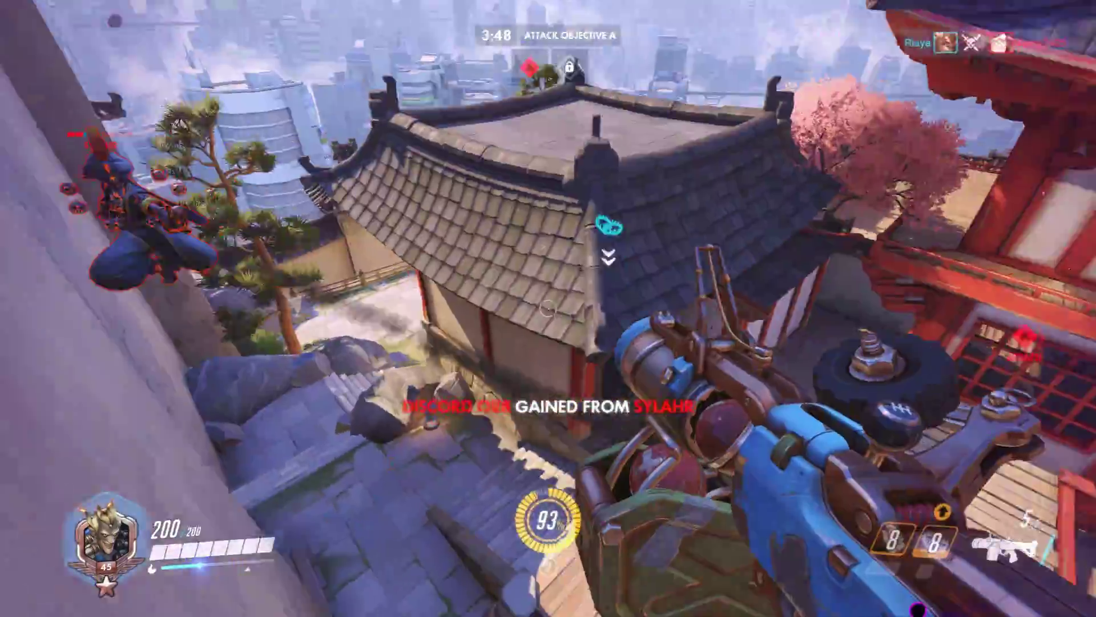
{"action": "left_click", "coordinate": [548, 308]}
{"action": "left_click", "coordinate": [548, 308]}
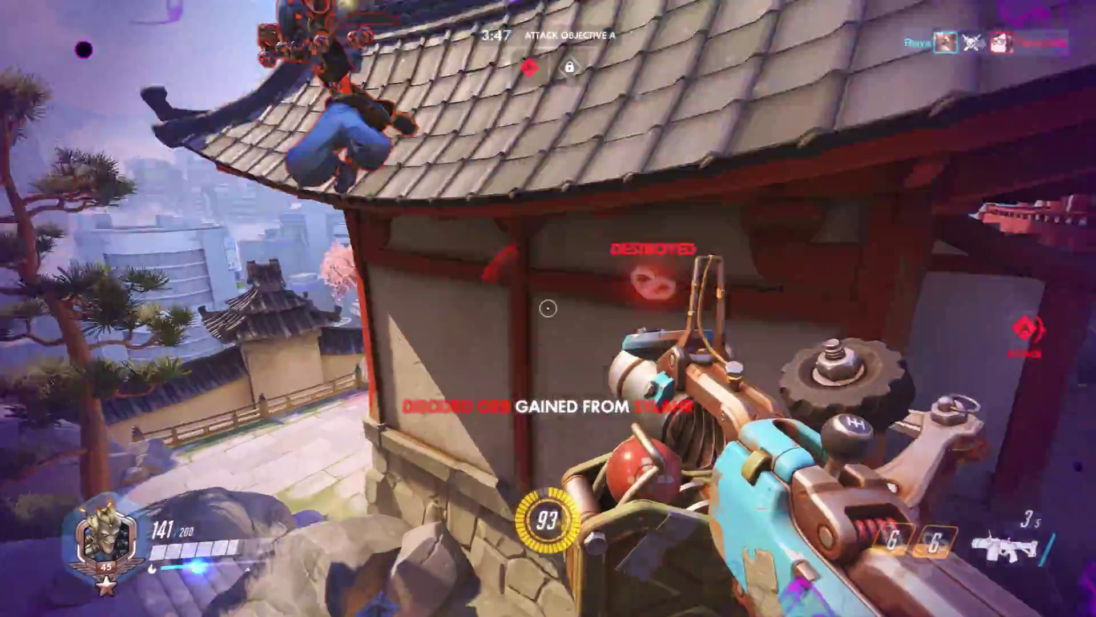
{"action": "left_click", "coordinate": [548, 308]}
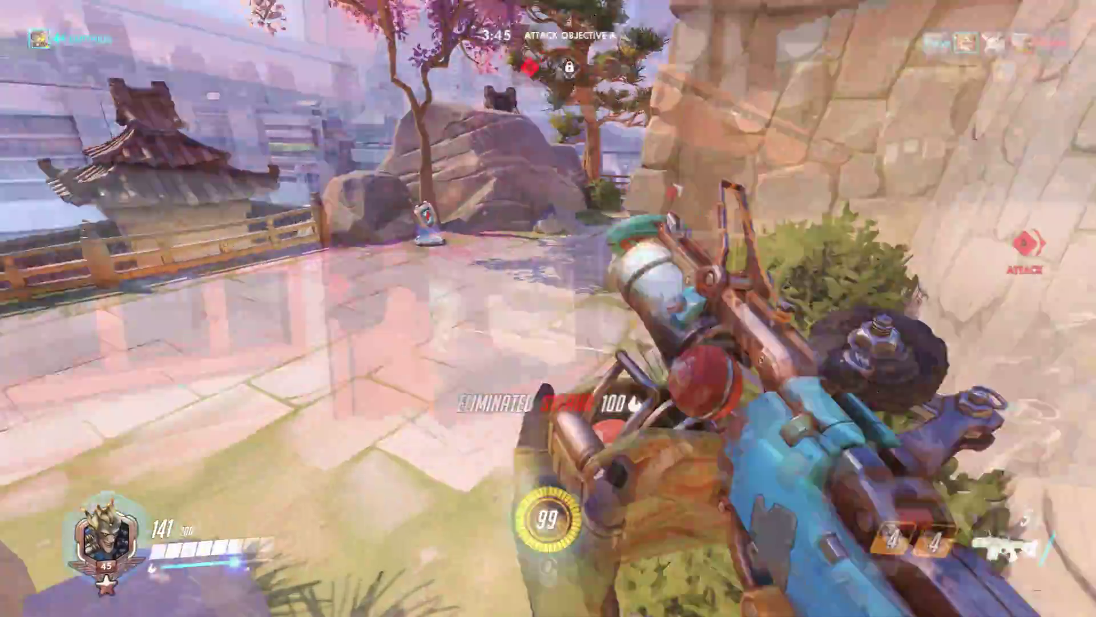
{"action": "key", "text": "q"}
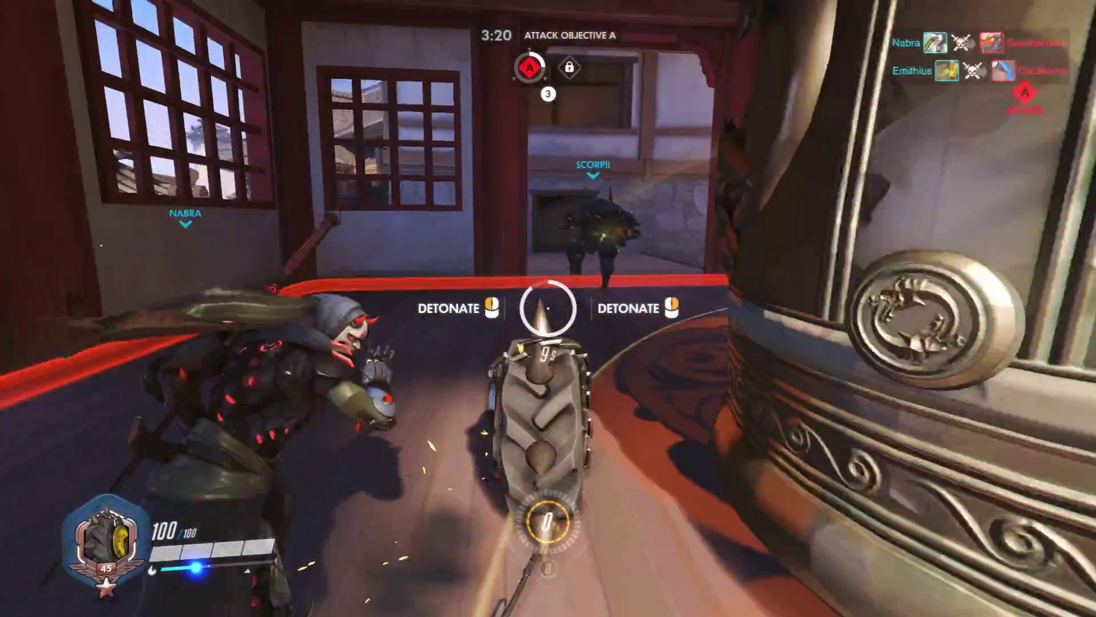
{"action": "key", "text": "w"}
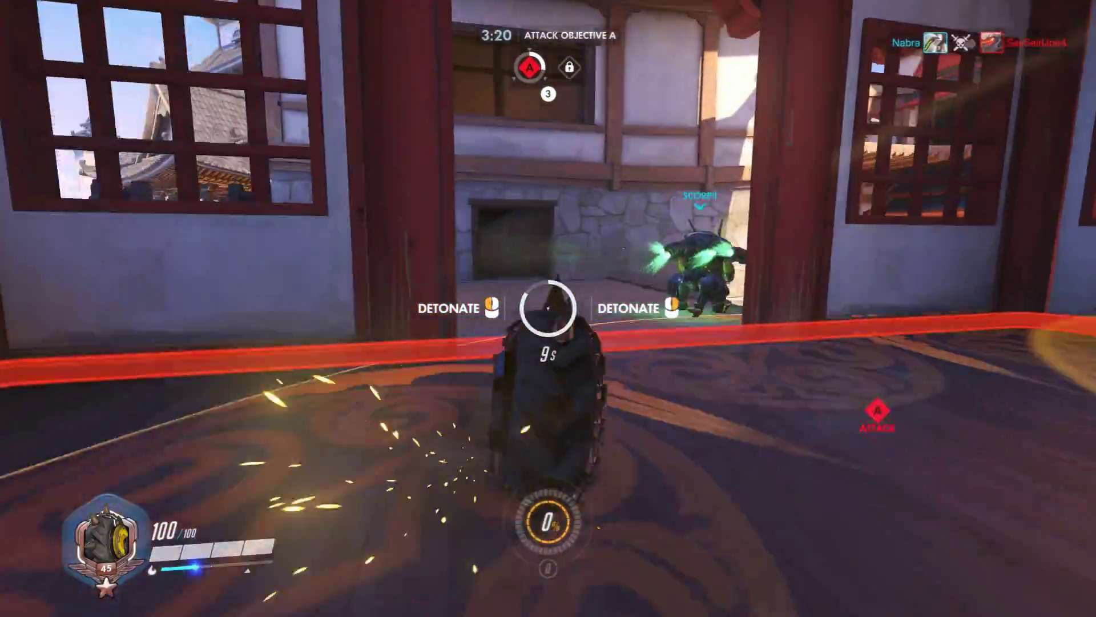
{"action": "key", "text": "w"}
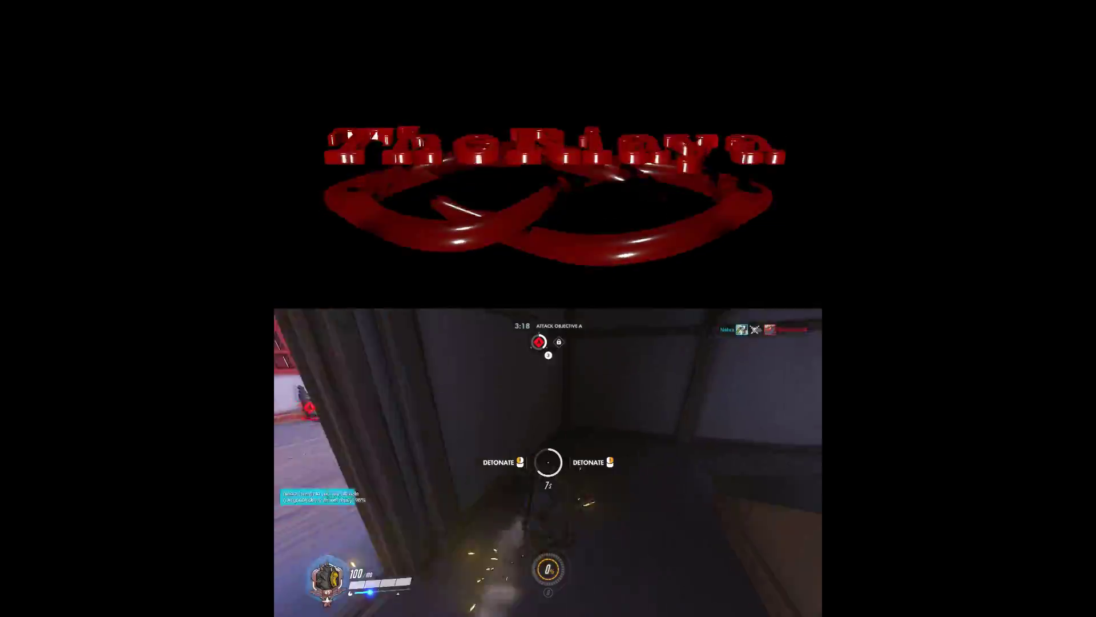
{"action": "key", "text": "w"}
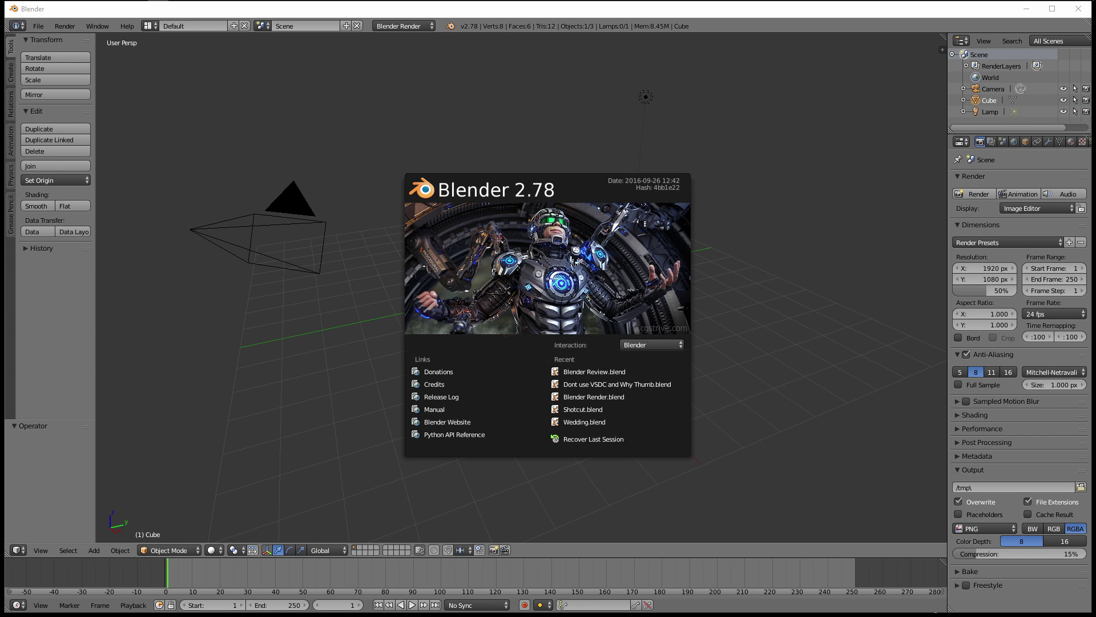
Try the built-in Video Editing screen layout, and reload the start-up file to return to the default layout.
{"action": "left_click", "coordinate": [410, 101]}
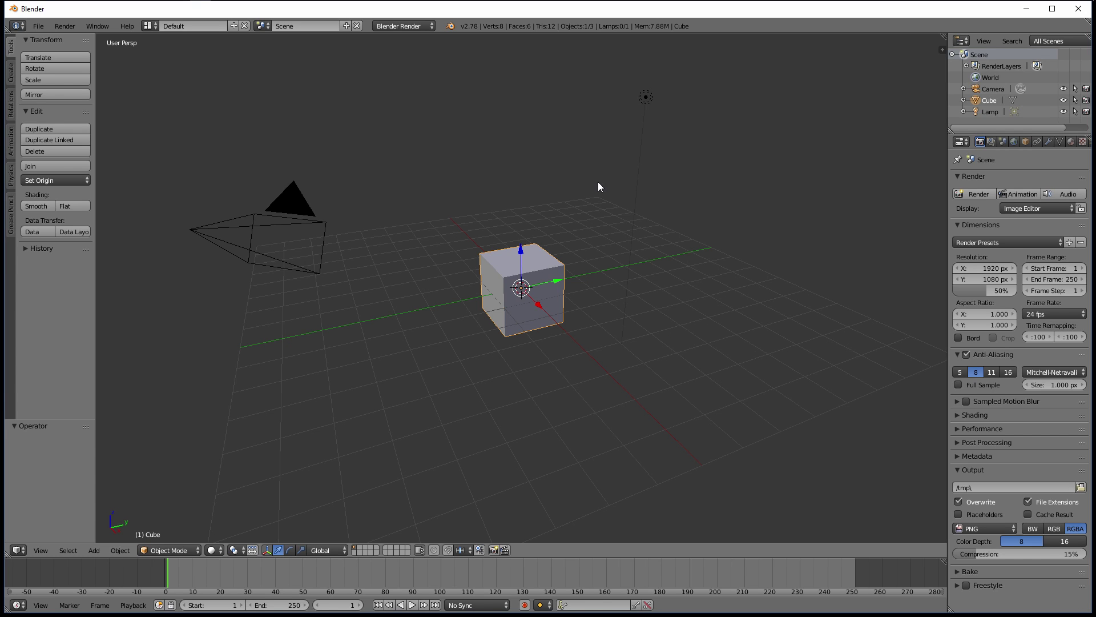
{"action": "left_click", "coordinate": [148, 26]}
{"action": "left_click", "coordinate": [171, 132]}
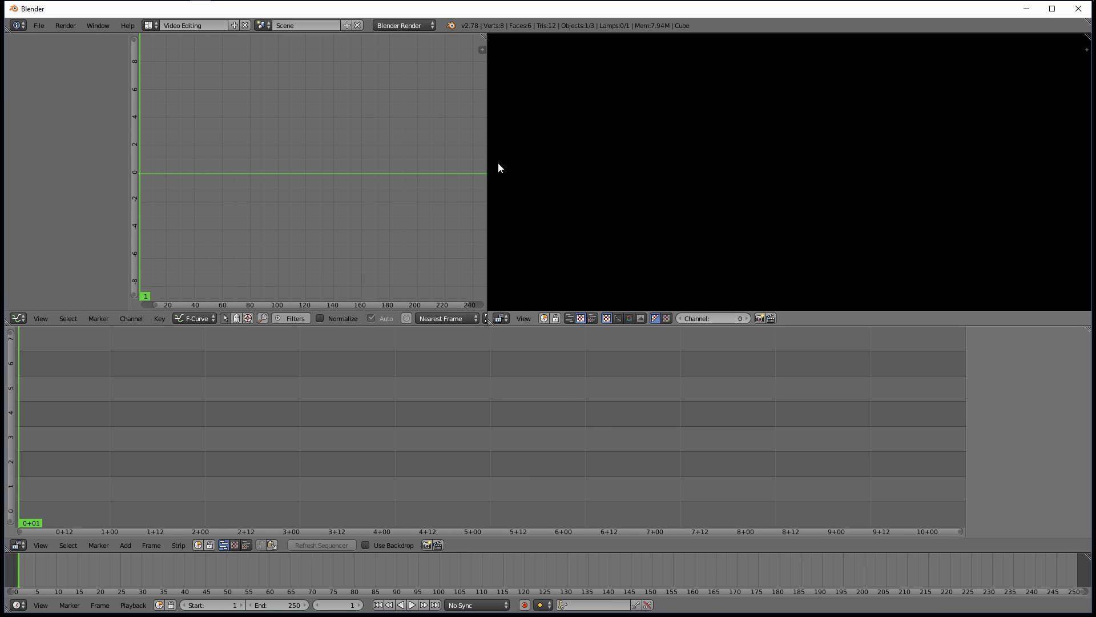
{"action": "key", "text": "ctrl+n"}
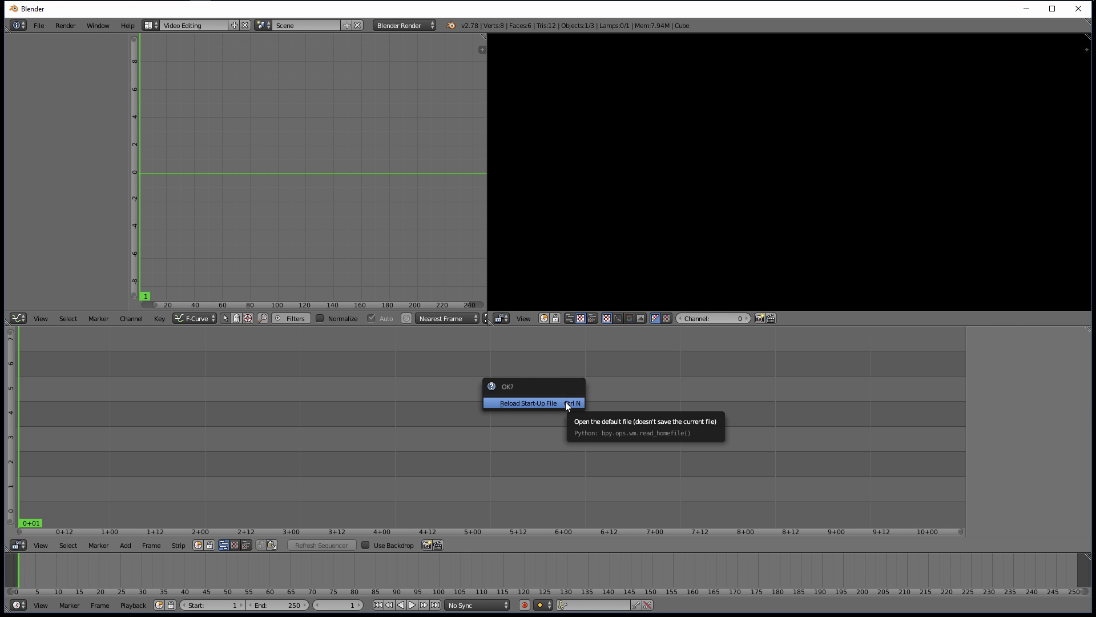
{"action": "left_click", "coordinate": [565, 402]}
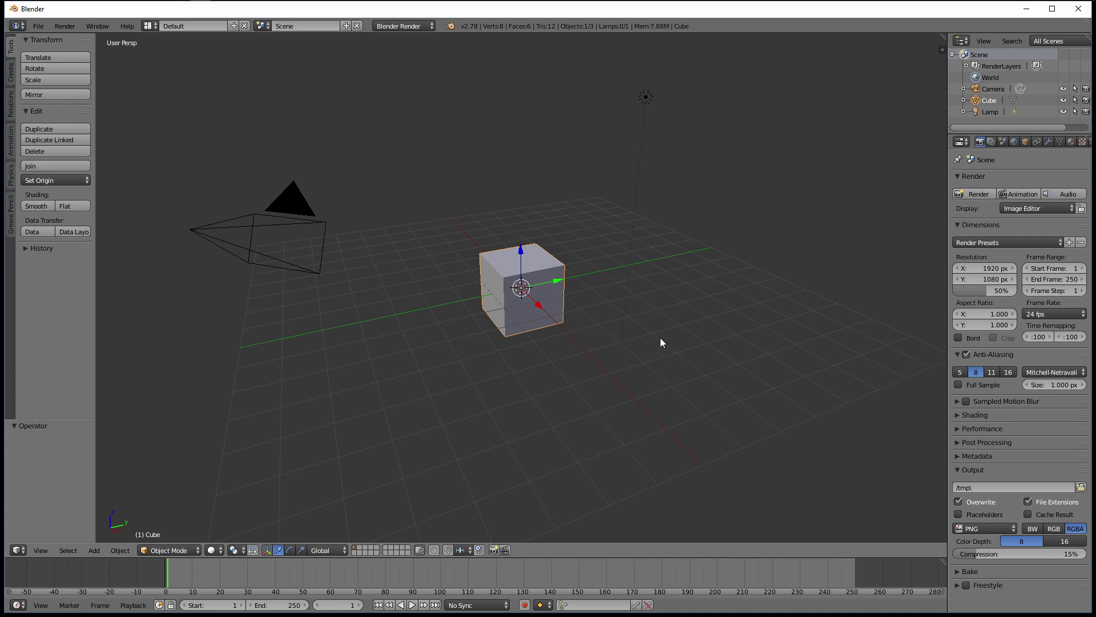
Expand the timeline over the whole 3D view and split it into two side-by-side areas.
{"action": "mouse_move", "coordinate": [599, 573]}
{"action": "left_mouse_down"}
{"action": "mouse_move", "coordinate": [756, 571]}
{"action": "mouse_move", "coordinate": [604, 577]}
{"action": "left_mouse_up"}
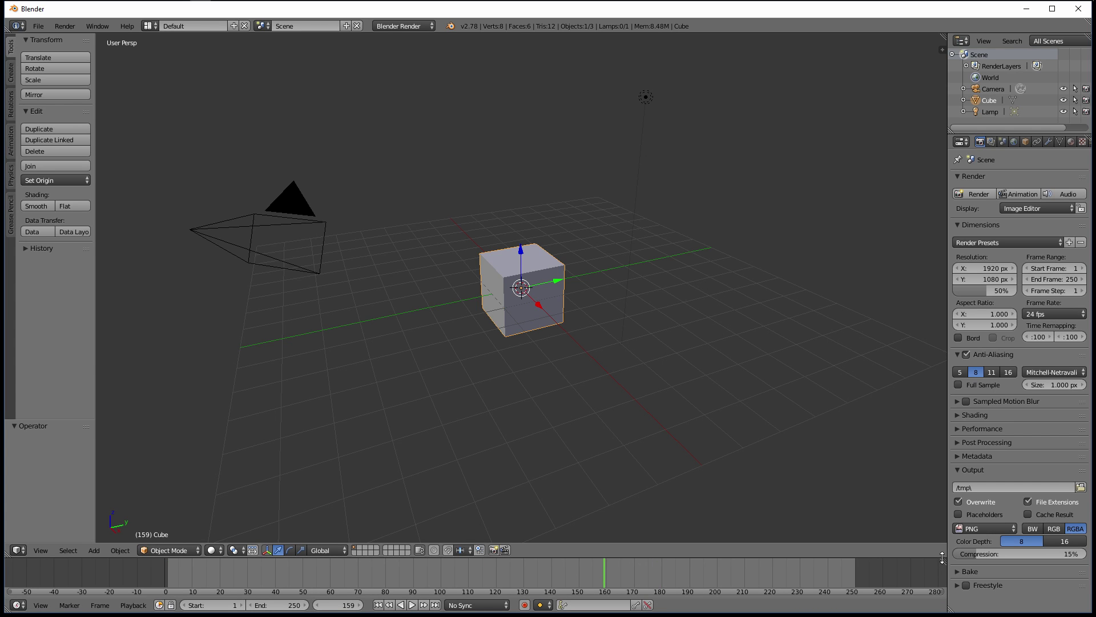
{"action": "left_click_drag", "start_coordinate": [945, 560], "coordinate": [461, 159]}
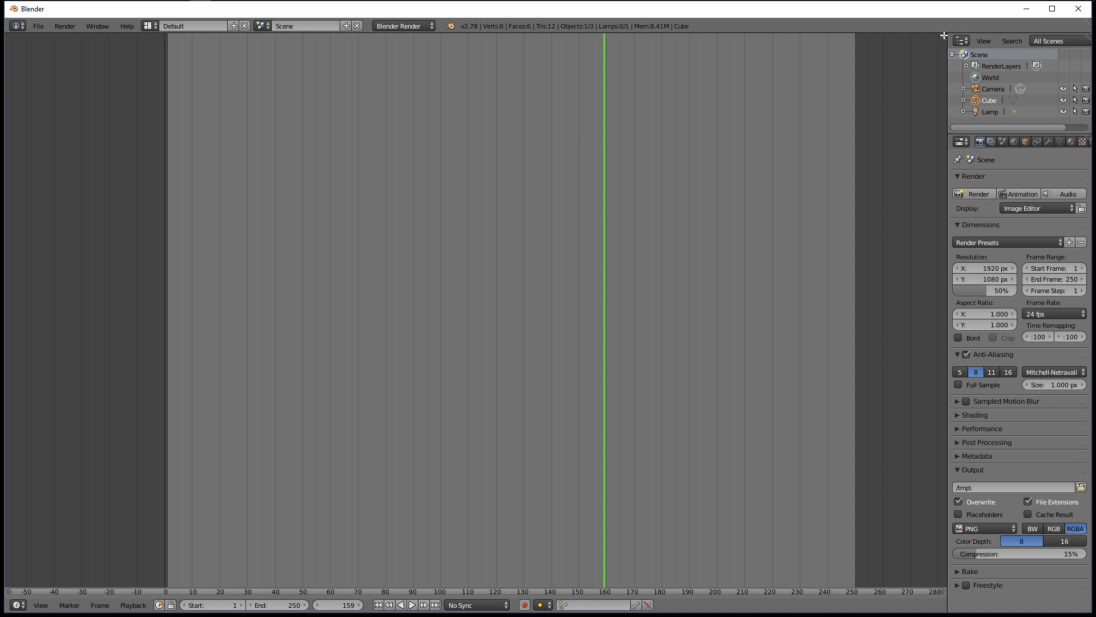
{"action": "left_click_drag", "start_coordinate": [945, 36], "coordinate": [409, 69]}
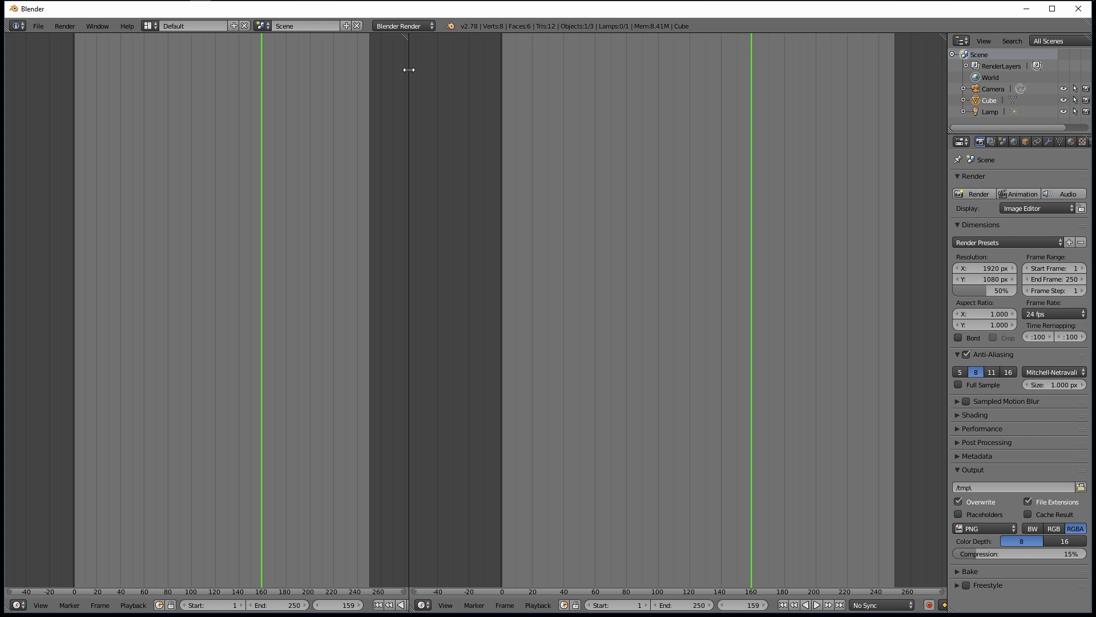
Change the narrower of the two timeline areas into a File Browser.
{"action": "left_click", "coordinate": [18, 605]}
{"action": "key", "text": "Escape"}
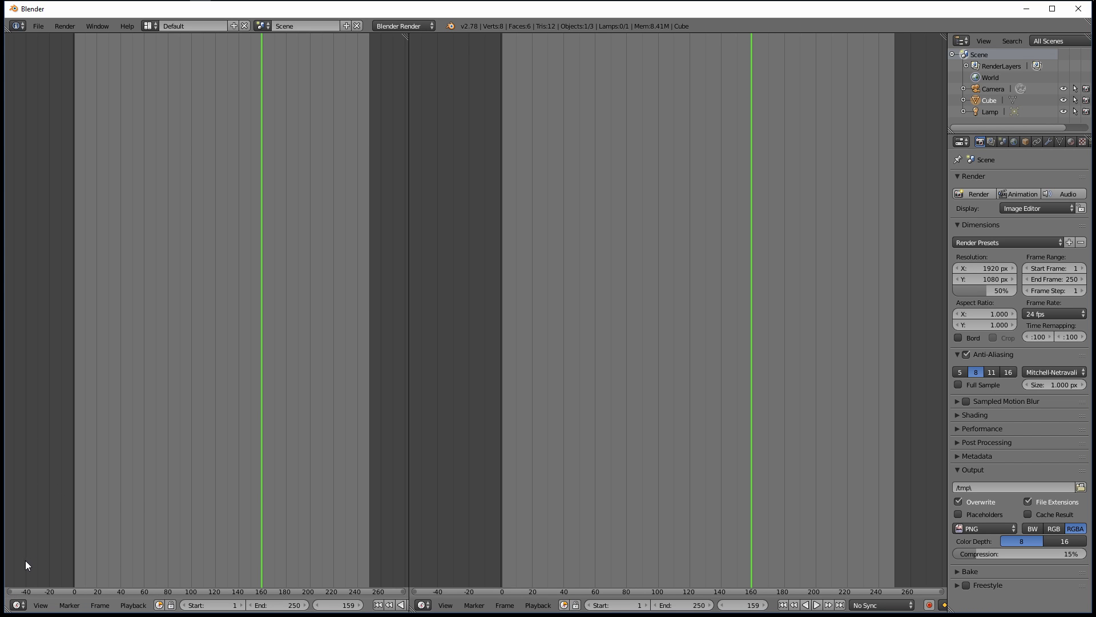
{"action": "left_click", "coordinate": [23, 604]}
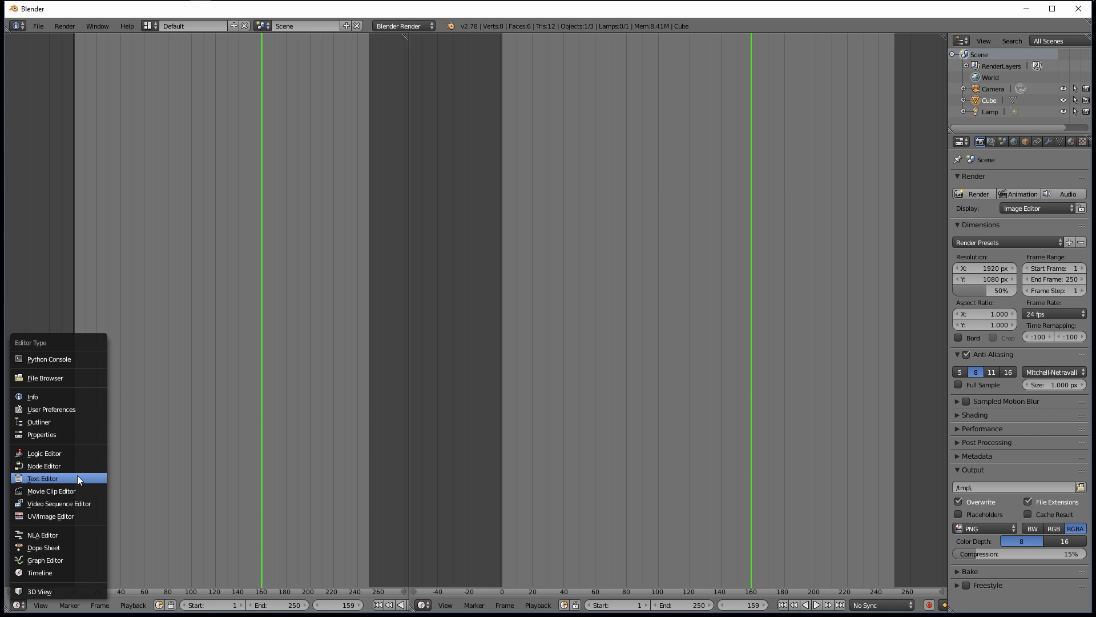
{"action": "left_click", "coordinate": [64, 379]}
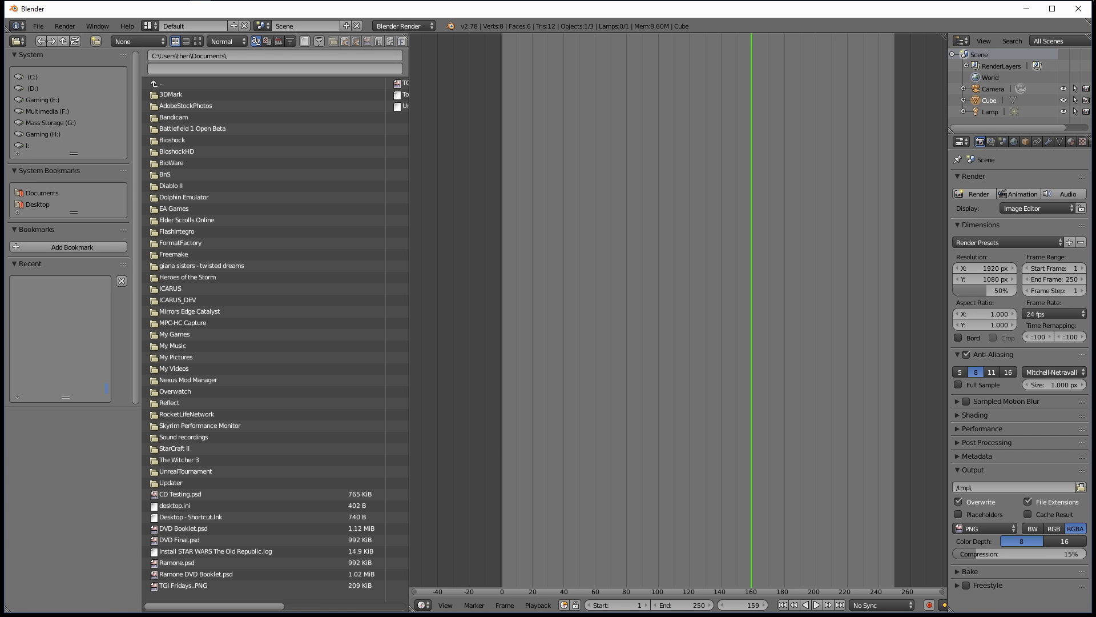
Display the File Browser contents as thumbnails at the Tiny size.
{"action": "left_click", "coordinate": [197, 43]}
{"action": "left_click", "coordinate": [230, 41]}
{"action": "left_click", "coordinate": [236, 55]}
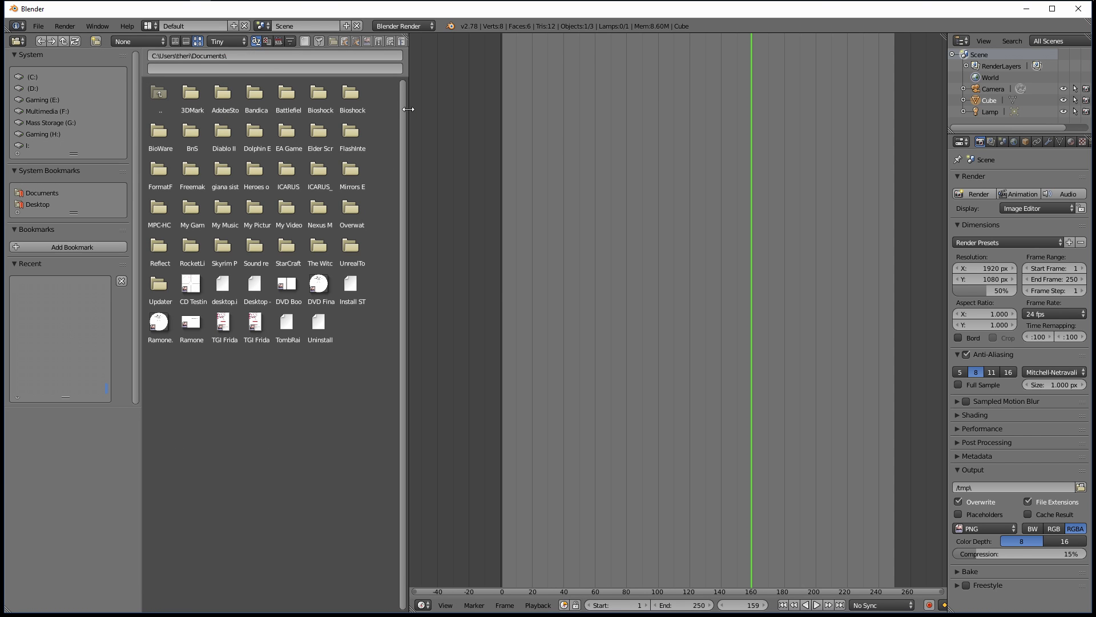
Shrink the File Browser to a narrow column showing the Gaming (H:) drive, with its bookmarks region hidden.
{"action": "left_click_drag", "start_coordinate": [408, 109], "coordinate": [154, 164]}
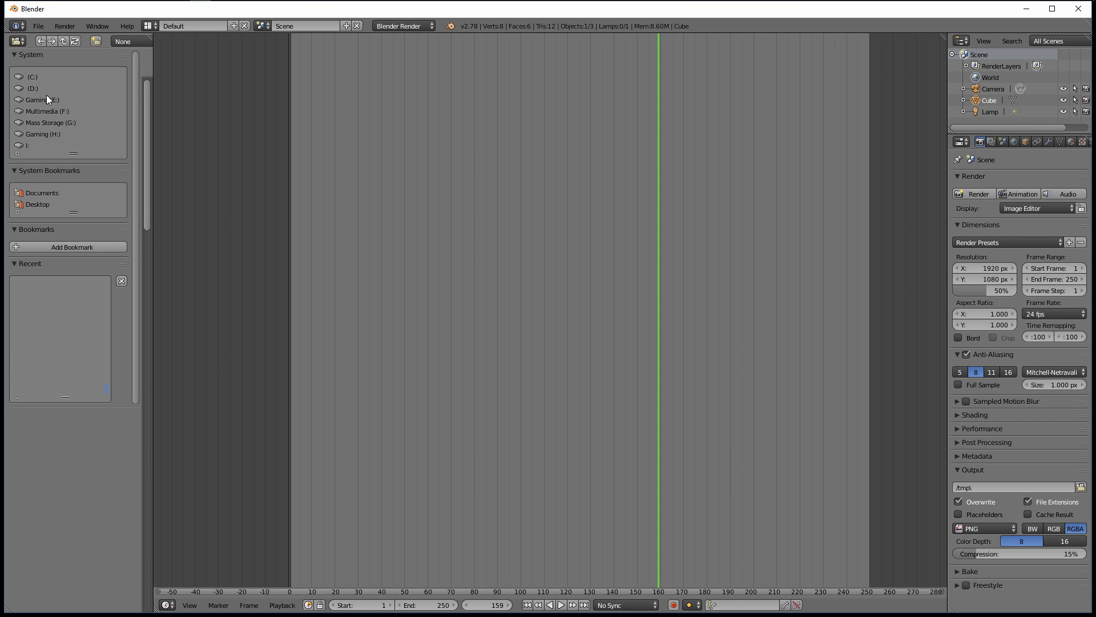
{"action": "left_click", "coordinate": [44, 134]}
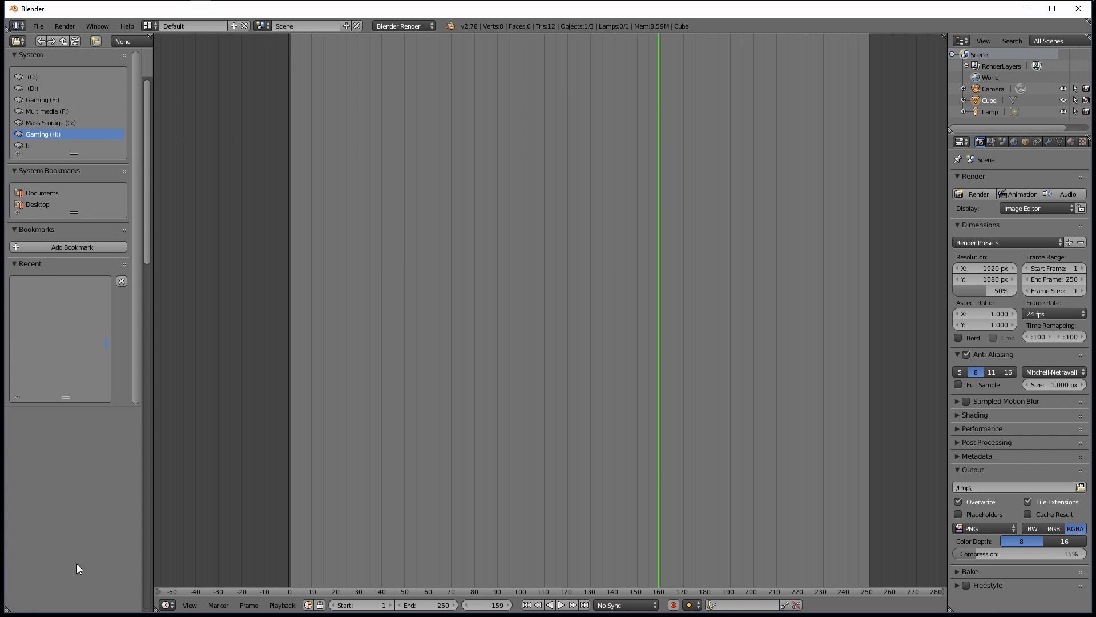
{"action": "key", "text": "t"}
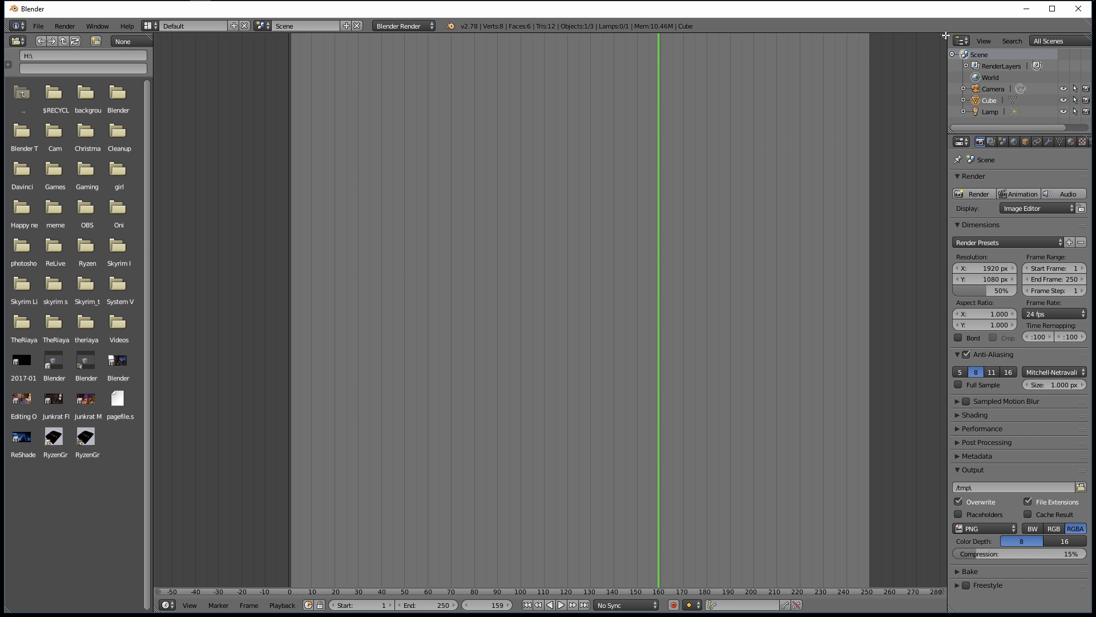
Split the timeline area so a thin timeline strip remains, and change the large area into a Video Sequence Editor.
{"action": "left_click_drag", "start_coordinate": [945, 35], "coordinate": [892, 552]}
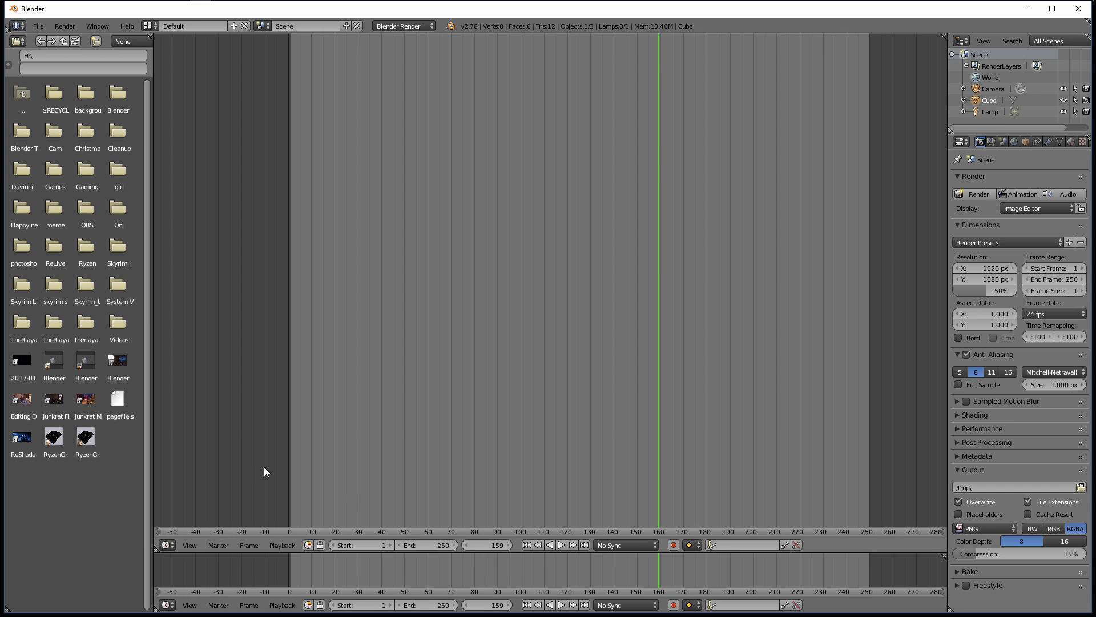
{"action": "left_click", "coordinate": [165, 545]}
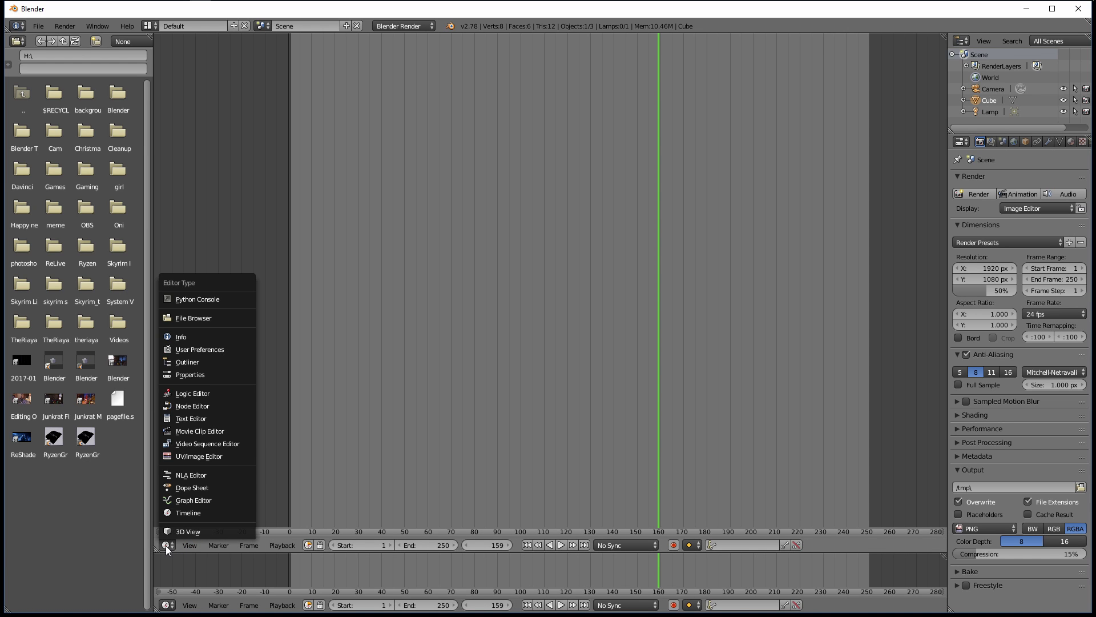
{"action": "left_click", "coordinate": [201, 444]}
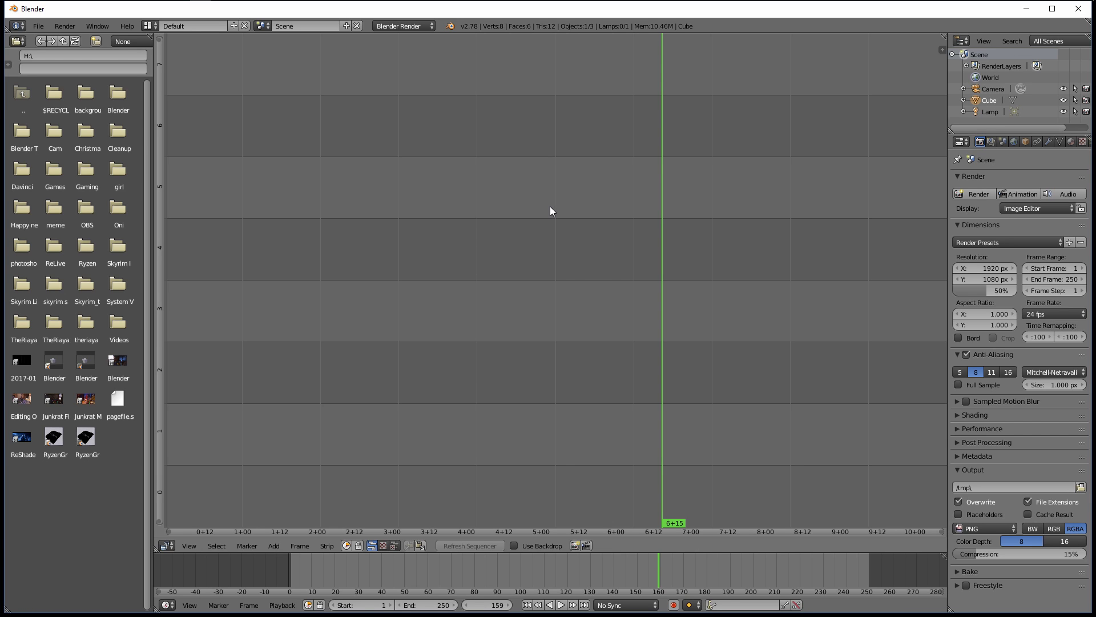
Set the sequence editor to show both sequencer and preview, and enlarge the preview to fill most of the area.
{"action": "left_click", "coordinate": [394, 546]}
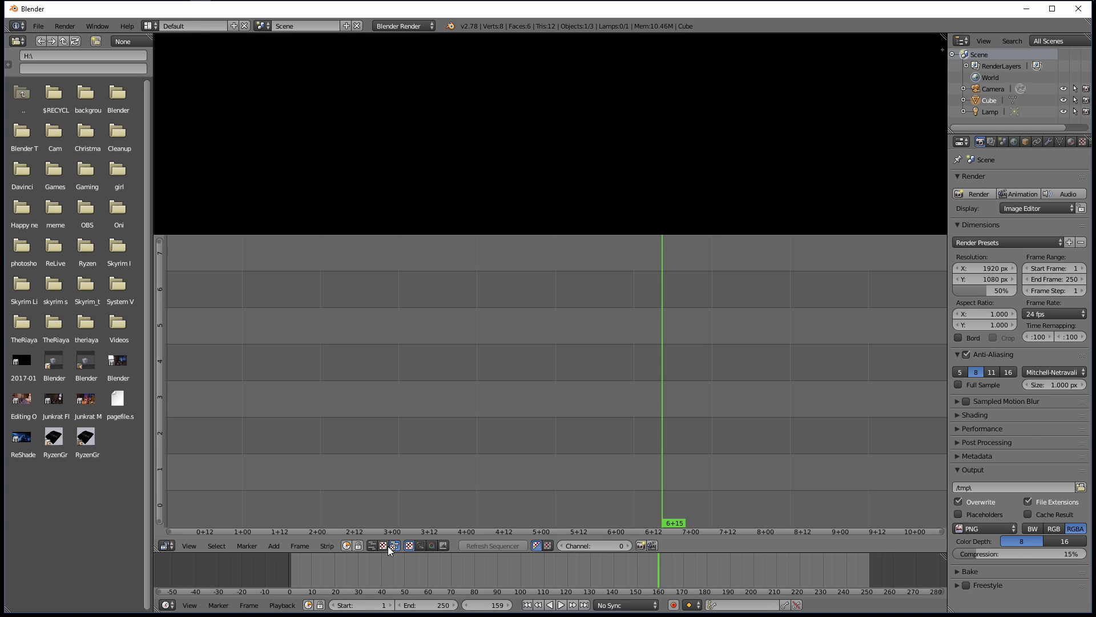
{"action": "left_click", "coordinate": [382, 544]}
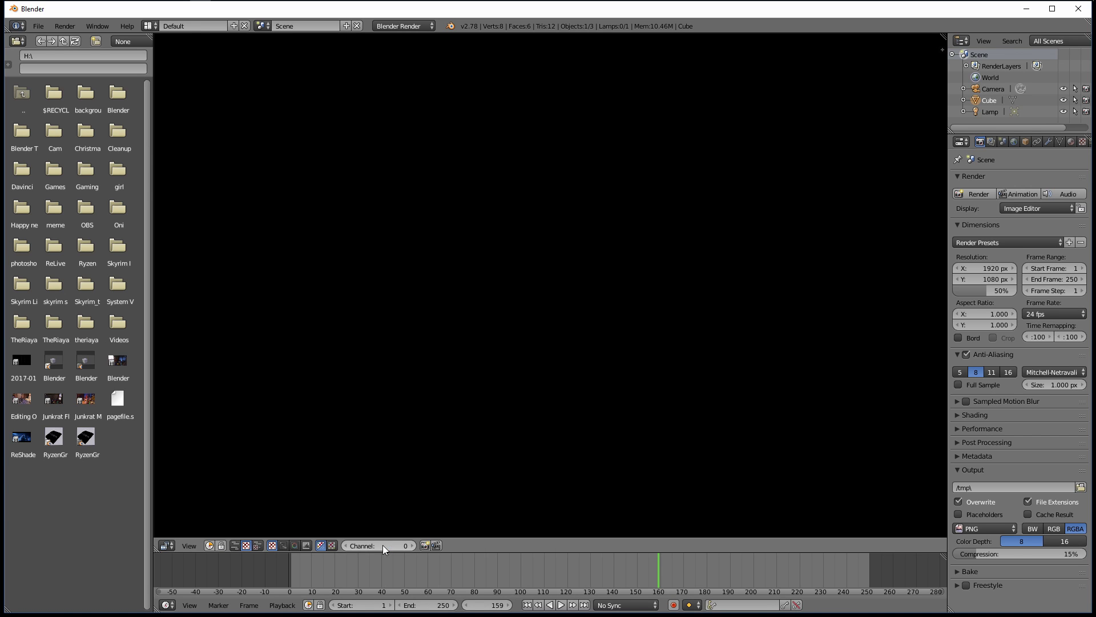
{"action": "left_click", "coordinate": [235, 547]}
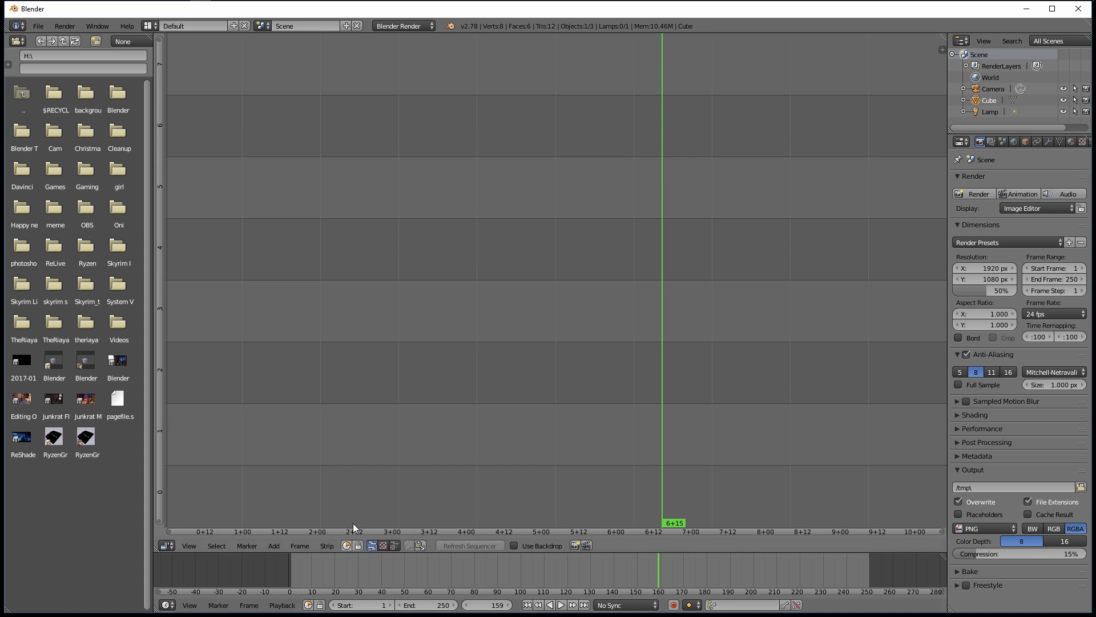
{"action": "left_click", "coordinate": [394, 546]}
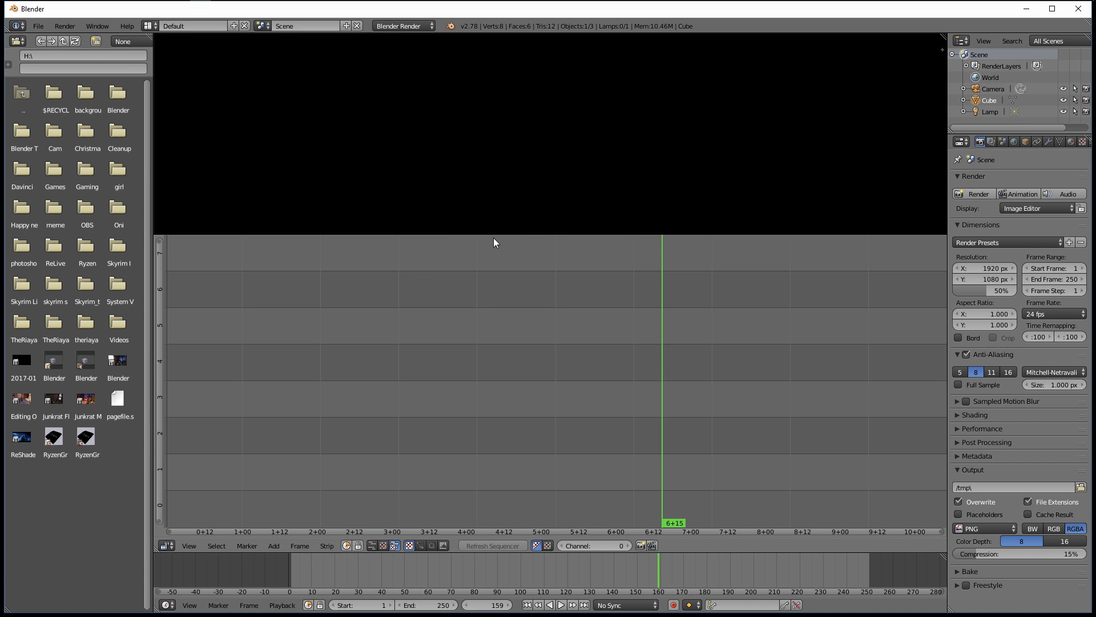
{"action": "left_click_drag", "start_coordinate": [502, 234], "coordinate": [499, 442]}
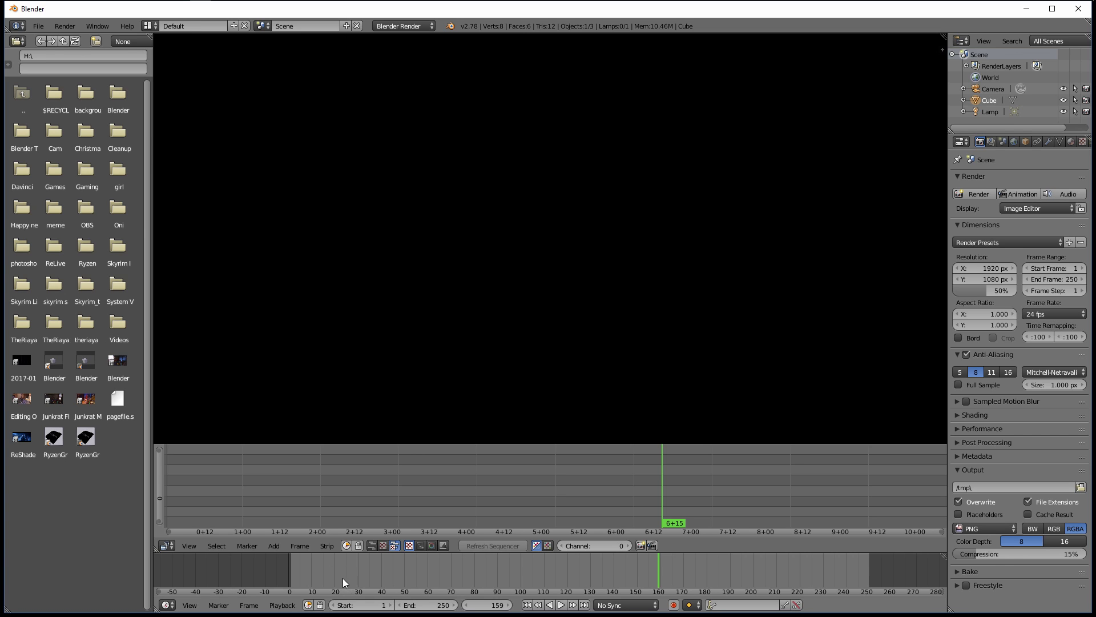
Set the timeline to show seconds, and enable Frame Dropping and Audio Scrubbing for its playback.
{"action": "left_click", "coordinate": [190, 605]}
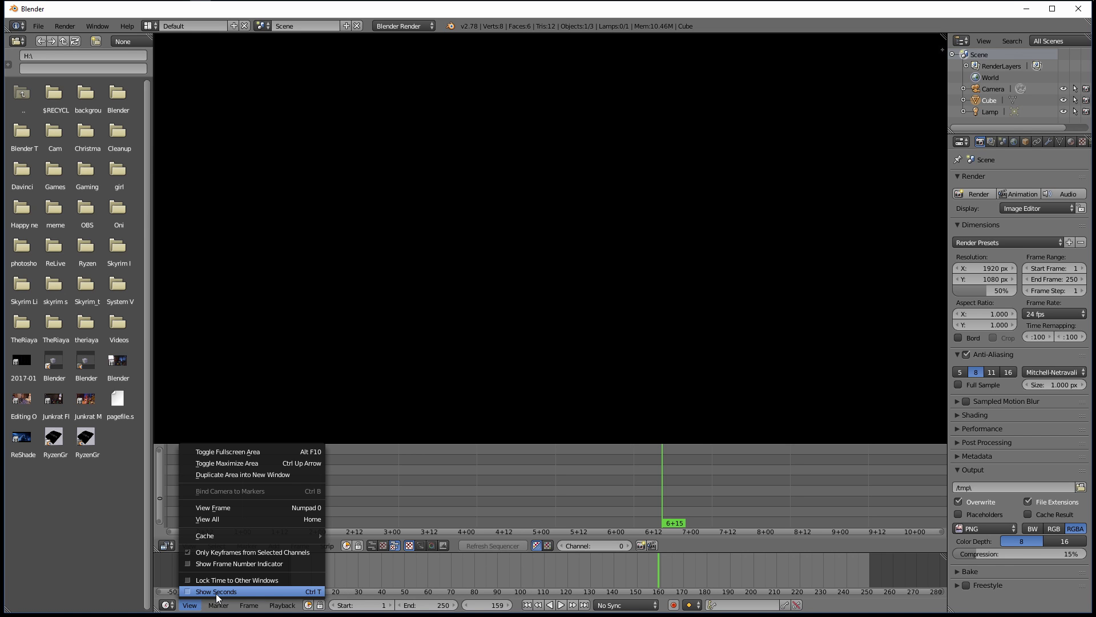
{"action": "left_click", "coordinate": [216, 594]}
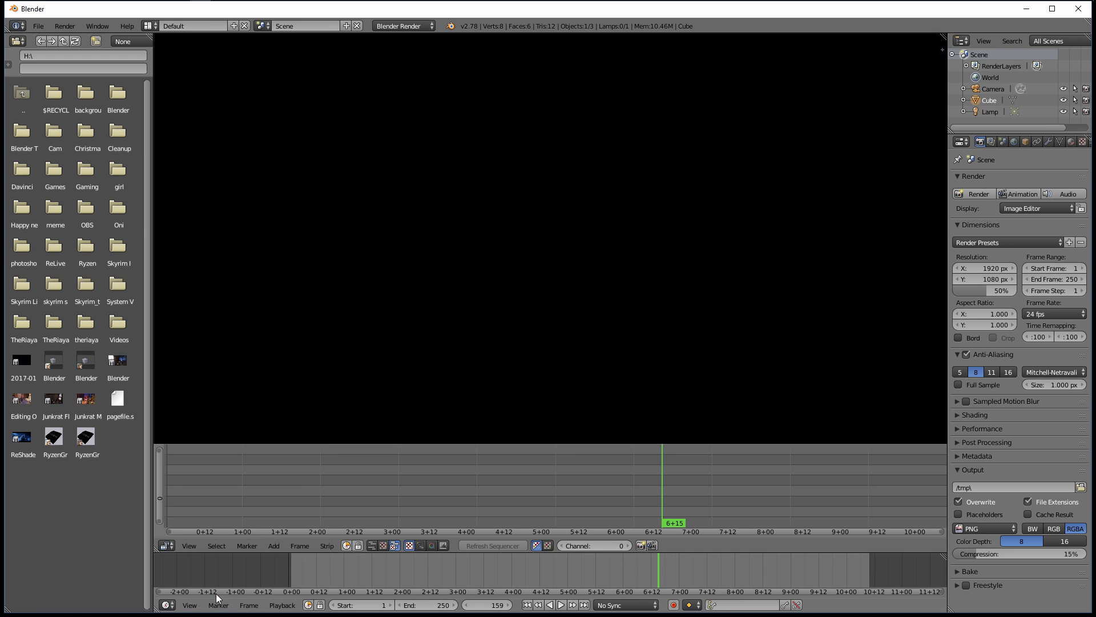
{"action": "left_click", "coordinate": [282, 605]}
{"action": "left_click", "coordinate": [306, 478]}
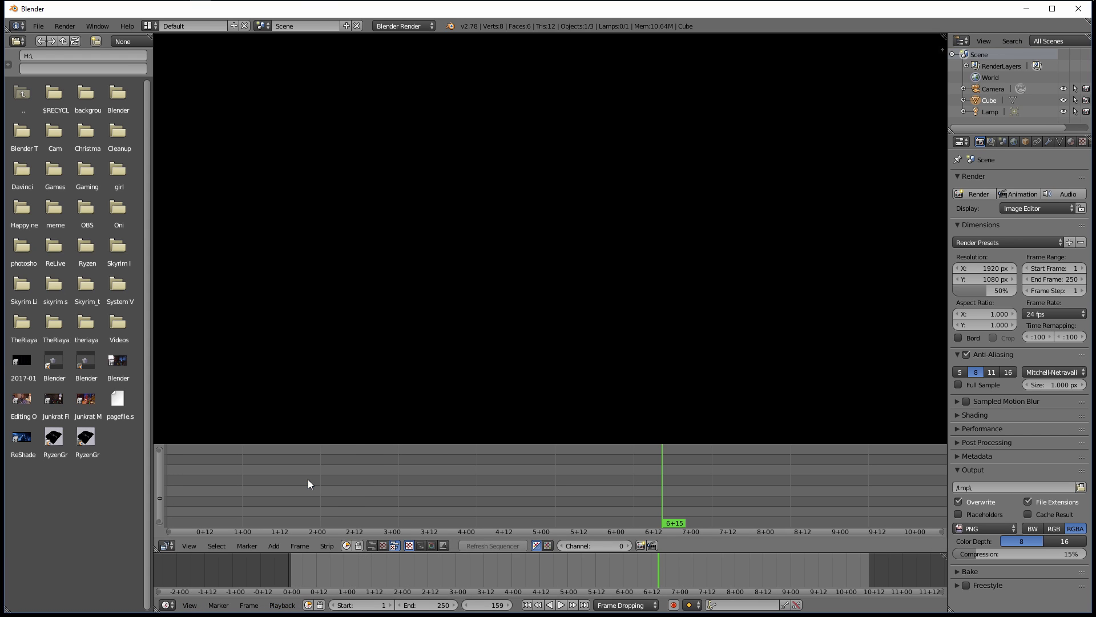
{"action": "left_click", "coordinate": [282, 604]}
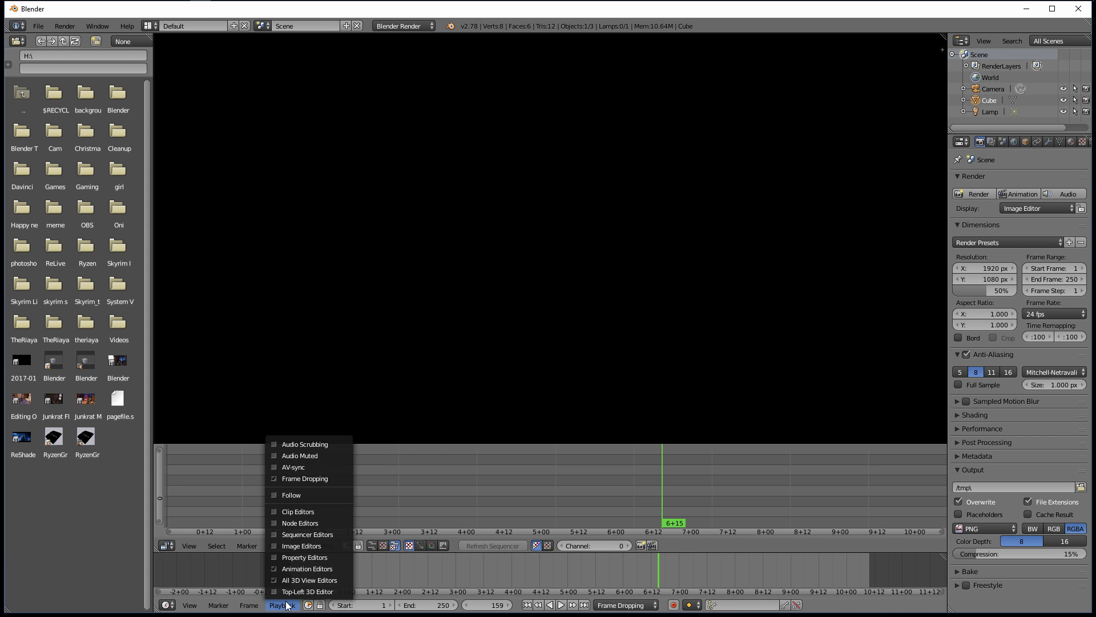
{"action": "left_click", "coordinate": [313, 443]}
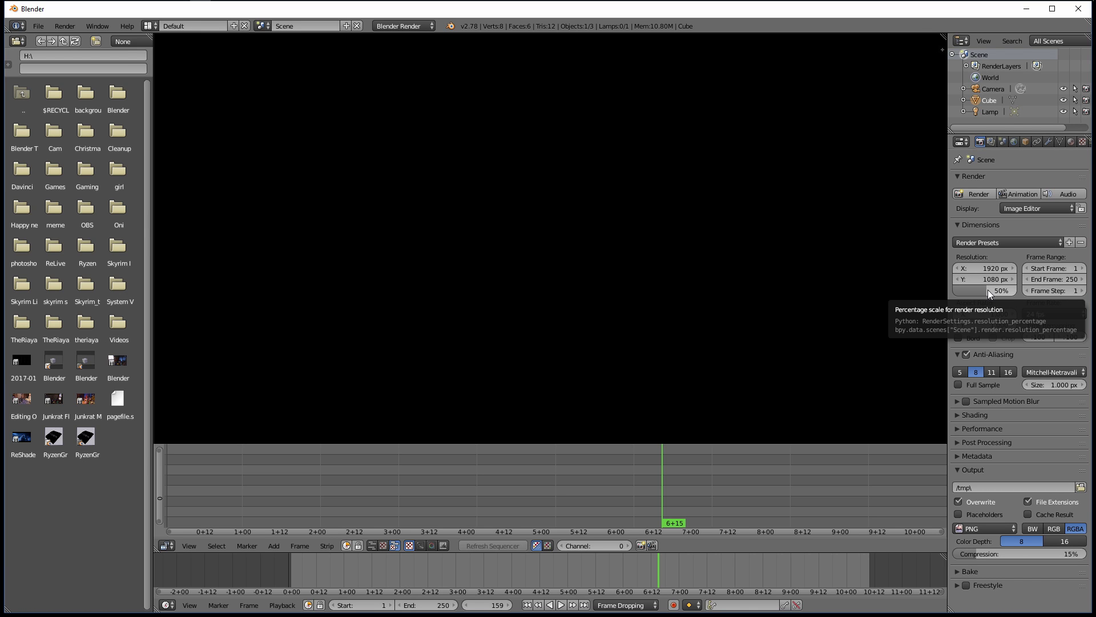
Set the render resolution scale to 100% and the output format to H.264 in RGB colour.
{"action": "left_click_drag", "start_coordinate": [988, 290], "coordinate": [1019, 296]}
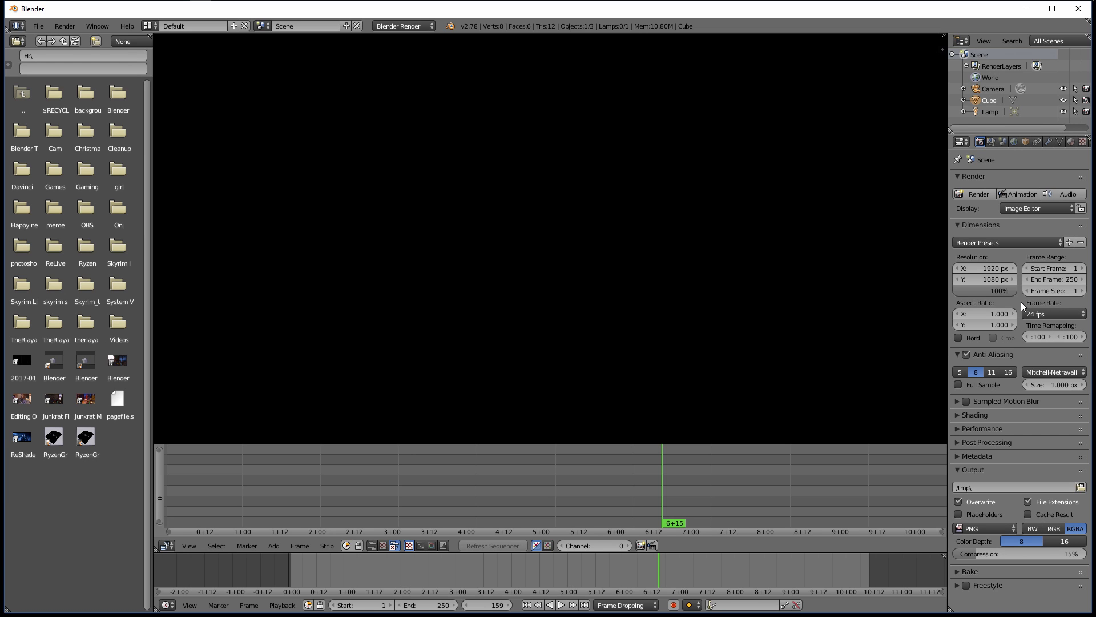
{"action": "left_click", "coordinate": [982, 530]}
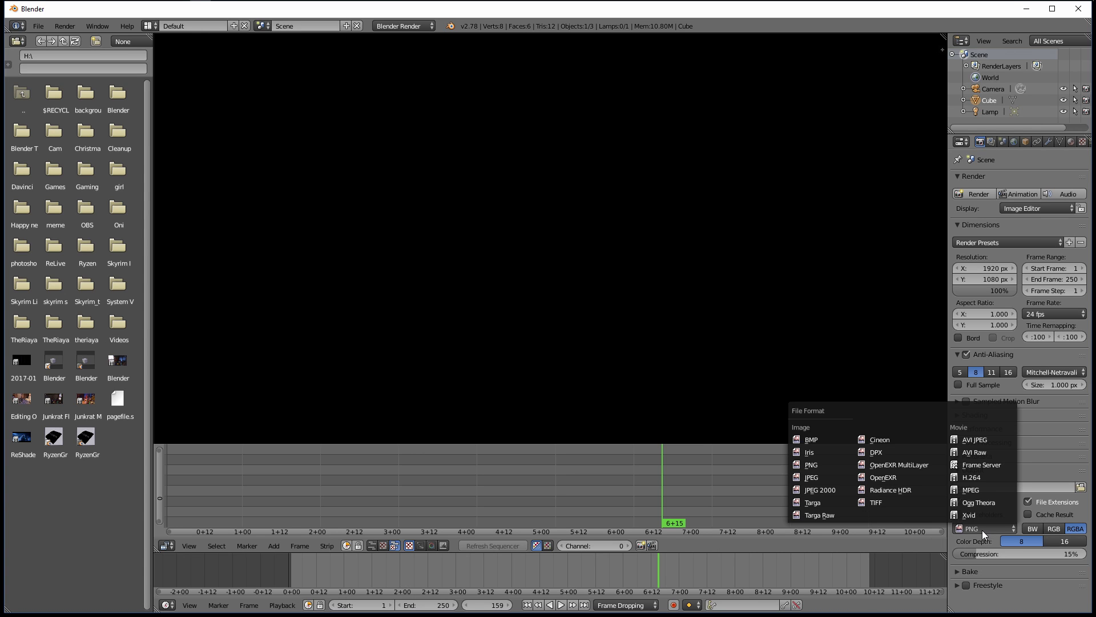
{"action": "left_click", "coordinate": [991, 477]}
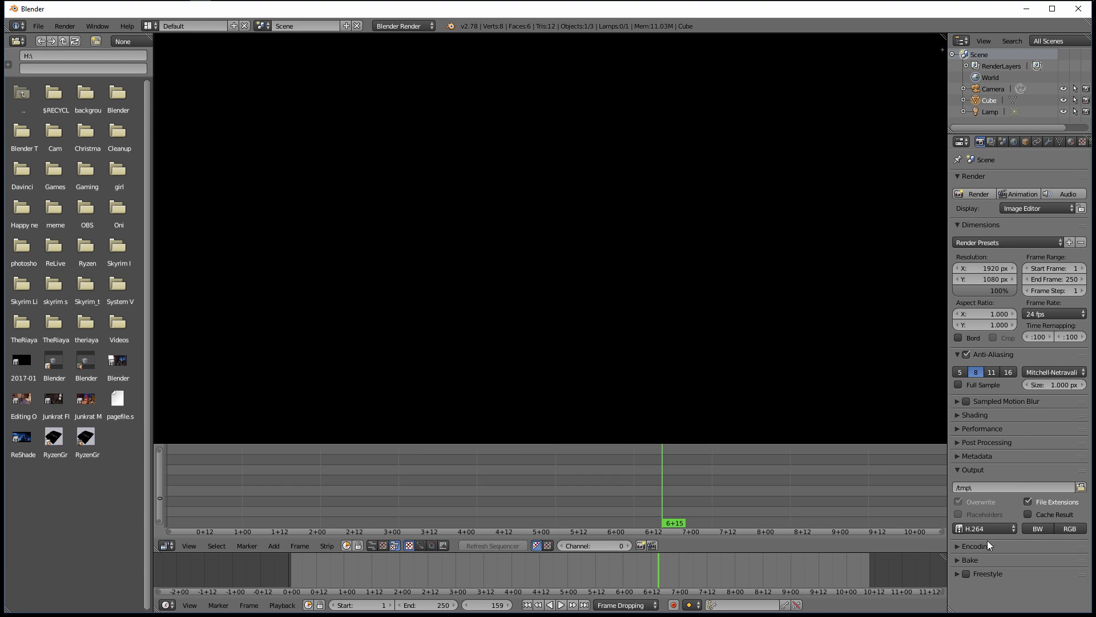
{"action": "left_click", "coordinate": [1069, 528]}
In the encoding settings, set the video bitrate to 120000 and the maximum rate to 0, with lossless output off.
{"action": "left_click", "coordinate": [978, 546]}
{"action": "left_click_drag", "start_coordinate": [1088, 368], "coordinate": [1088, 483]}
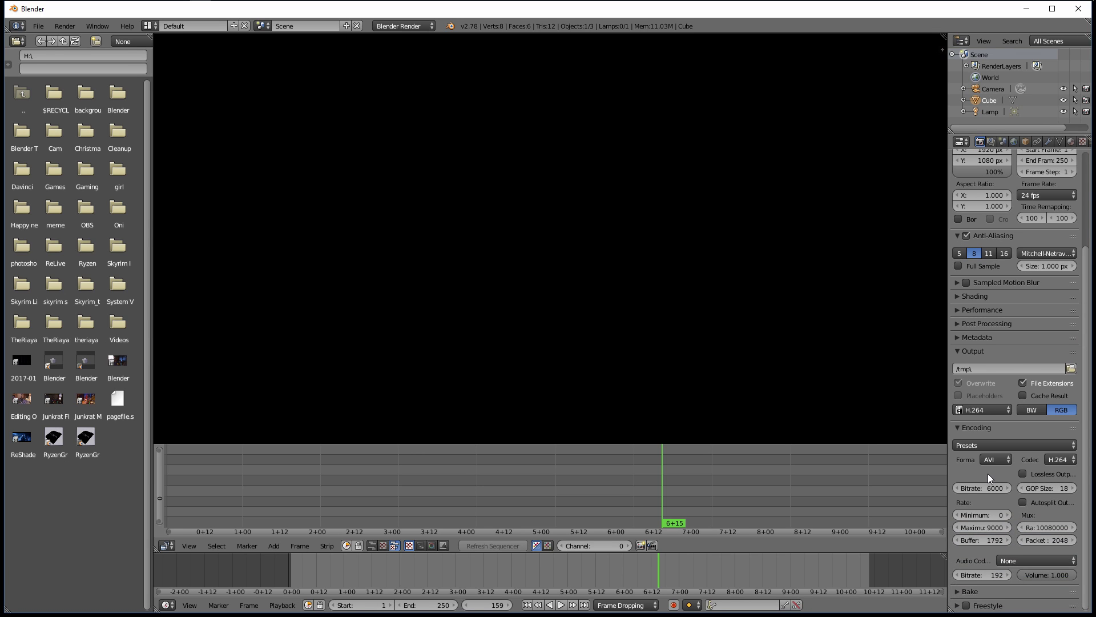
{"action": "left_click", "coordinate": [1021, 472]}
{"action": "left_click", "coordinate": [1022, 474]}
{"action": "left_click", "coordinate": [983, 486]}
{"action": "key", "text": "Home"}
{"action": "key", "text": "Delete"}
{"action": "type", "text": "12"}
Set the encoding GOP size to 1 and the audio codec to PCM.
{"action": "left_click", "coordinate": [1057, 488]}
{"action": "type", "text": "1"}
{"action": "key", "text": "Return"}
{"action": "left_click", "coordinate": [1012, 560]}
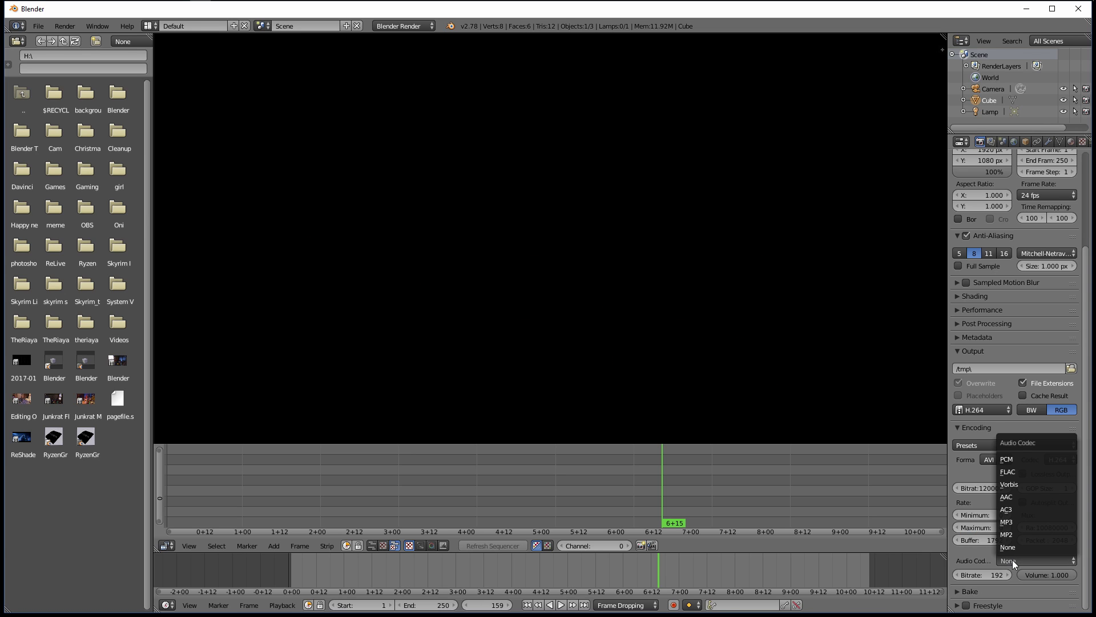
{"action": "left_click", "coordinate": [1029, 460]}
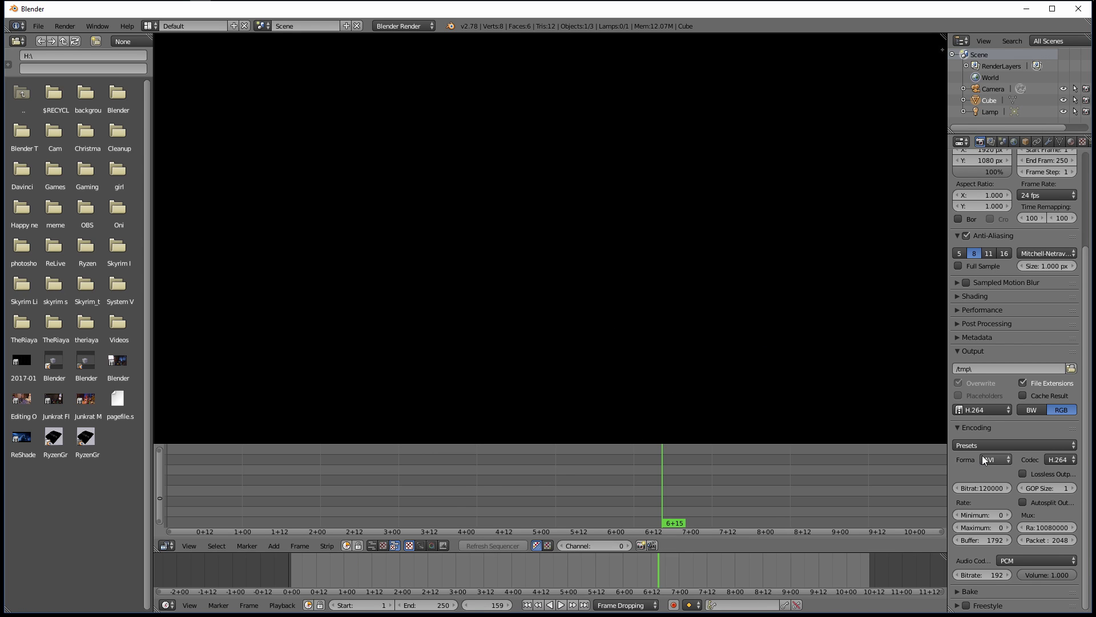
{"action": "left_click", "coordinate": [321, 546]}
{"action": "left_click", "coordinate": [189, 547]}
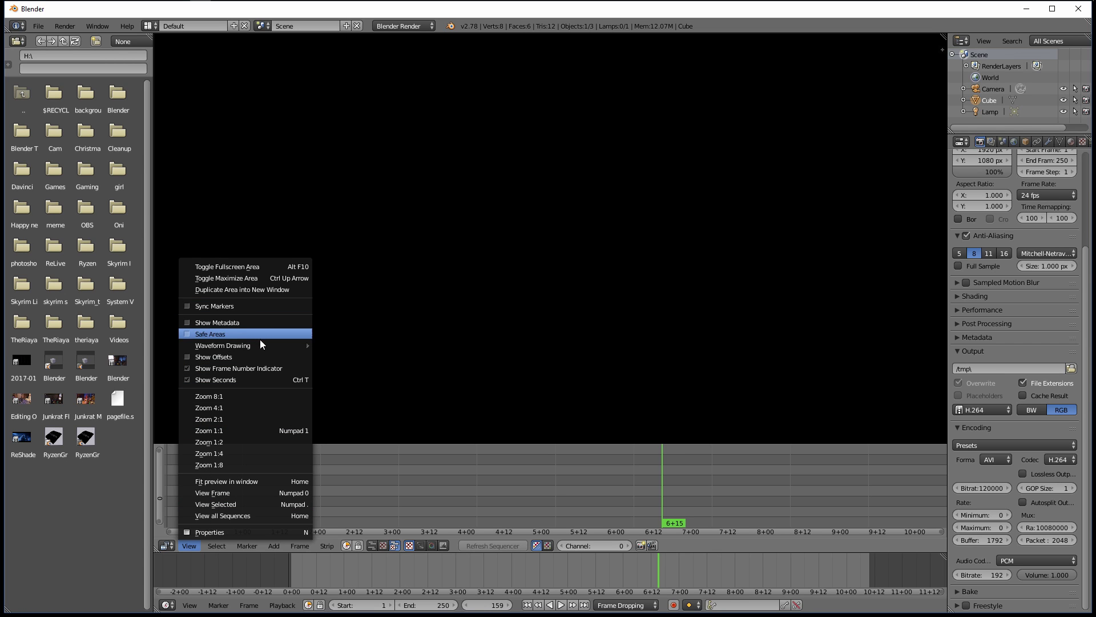
{"action": "mouse_move", "coordinate": [262, 342]}
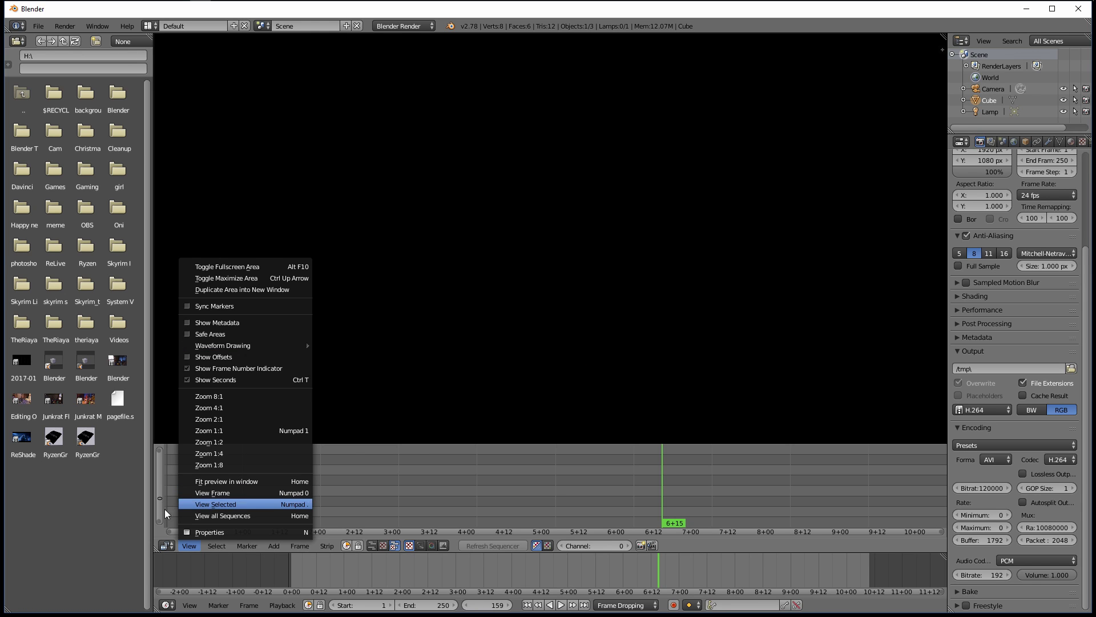
{"action": "left_click", "coordinate": [193, 546]}
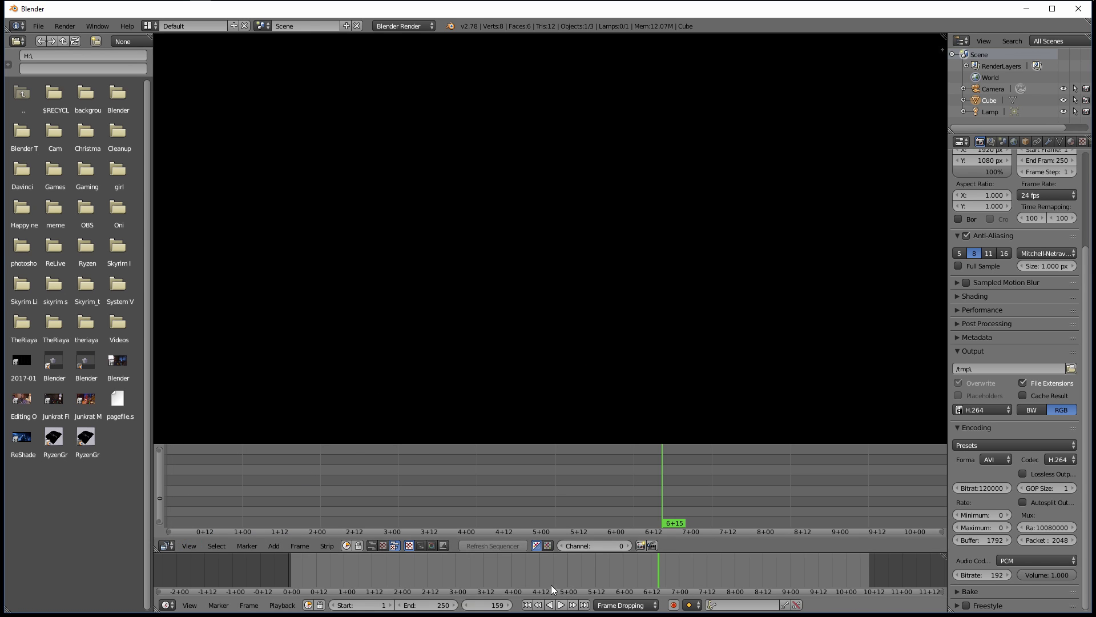
Move the playhead to frame 1 and add Editing Overwatch 30.mp4 from the file browser at the start of the sequencer.
{"action": "left_click", "coordinate": [485, 605]}
{"action": "type", "text": "1"}
{"action": "key", "text": "Return"}
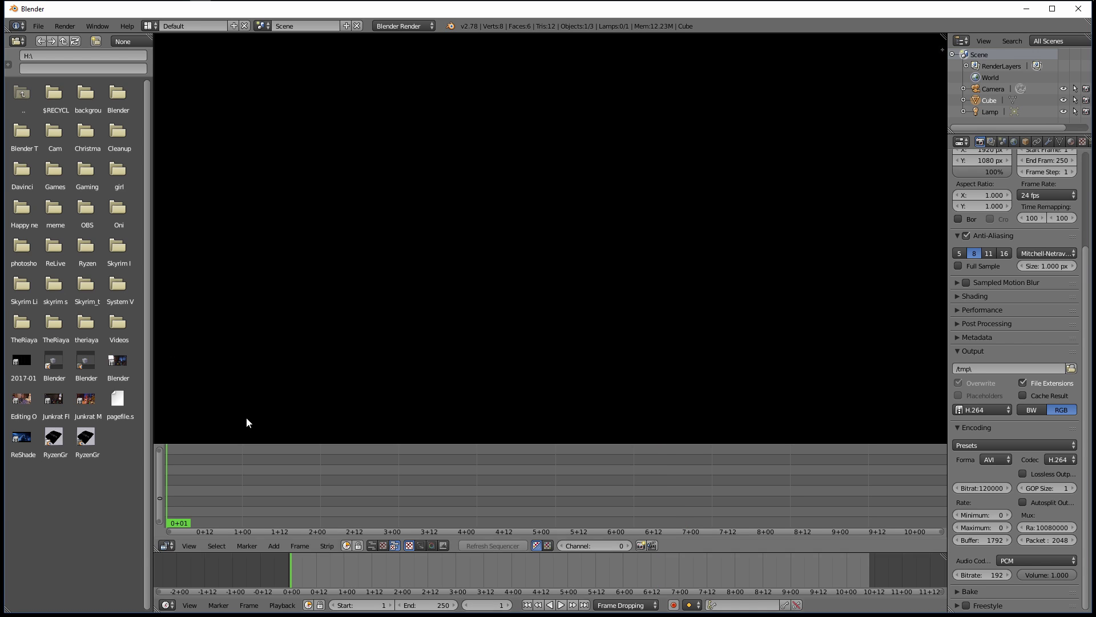
{"action": "left_click", "coordinate": [33, 400]}
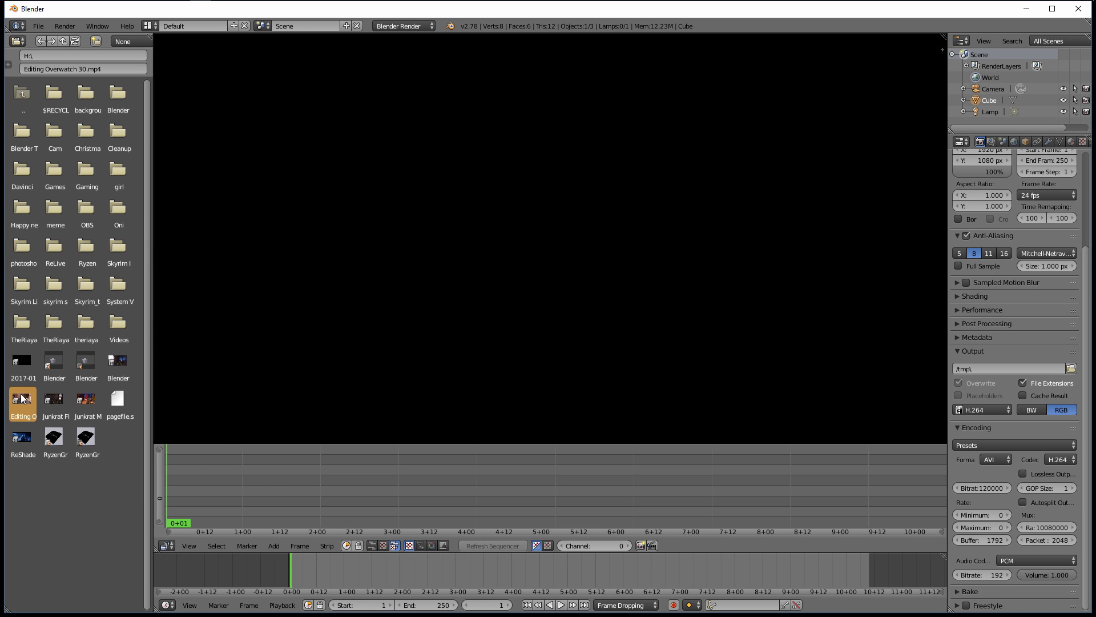
{"action": "left_click_drag", "start_coordinate": [28, 403], "coordinate": [209, 502]}
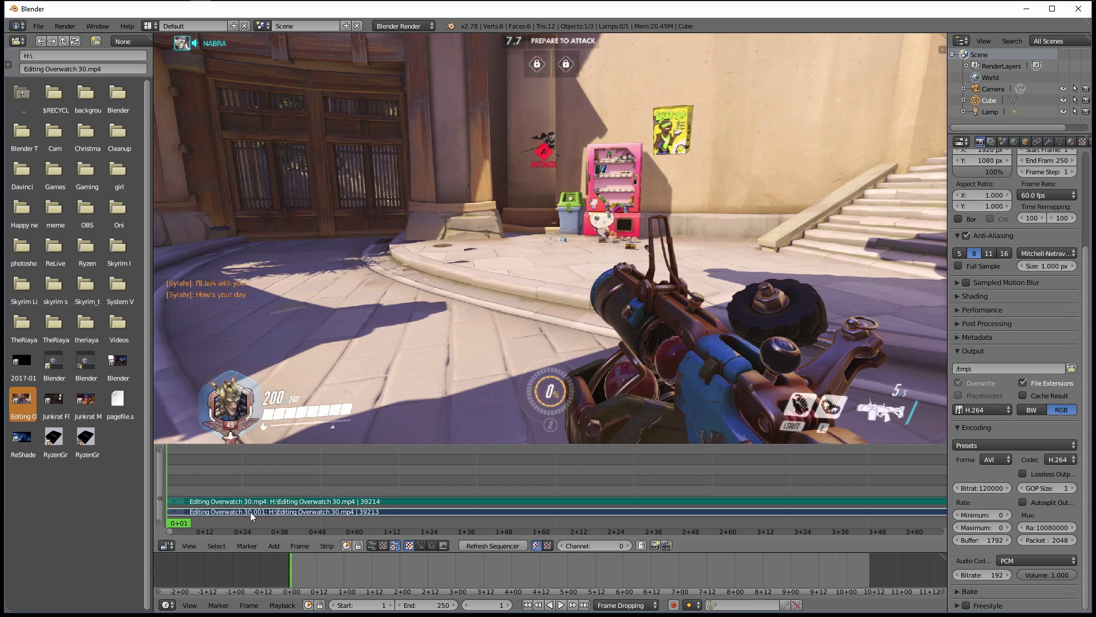
Play the clip briefly from 1+13, and step the playhead back frame by frame to 2+42.
{"action": "left_click", "coordinate": [393, 477]}
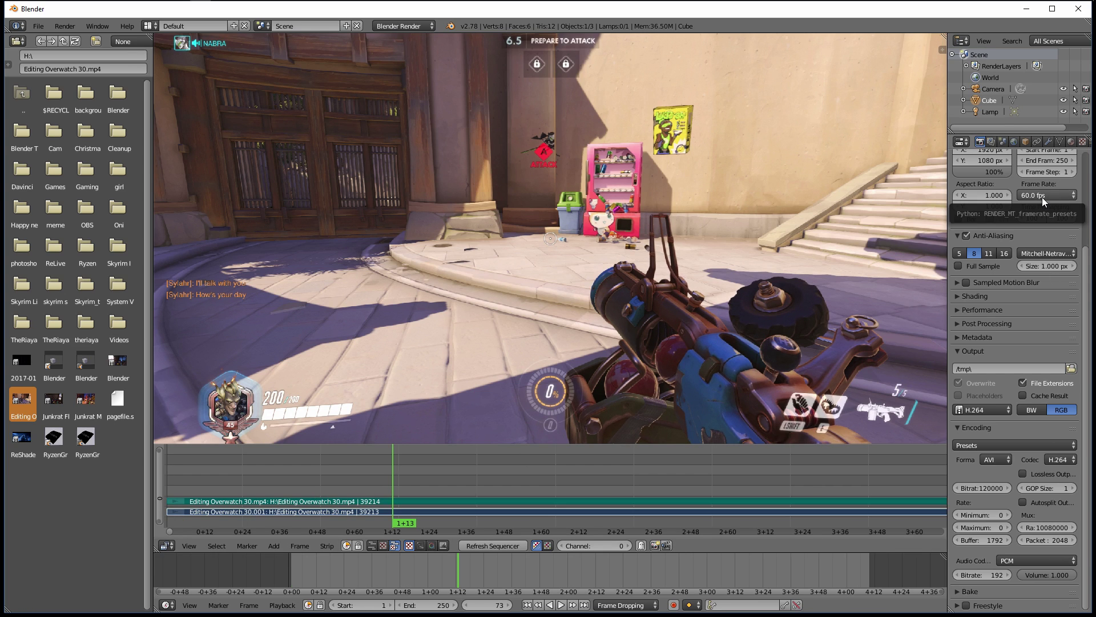
{"action": "key", "text": "alt+a"}
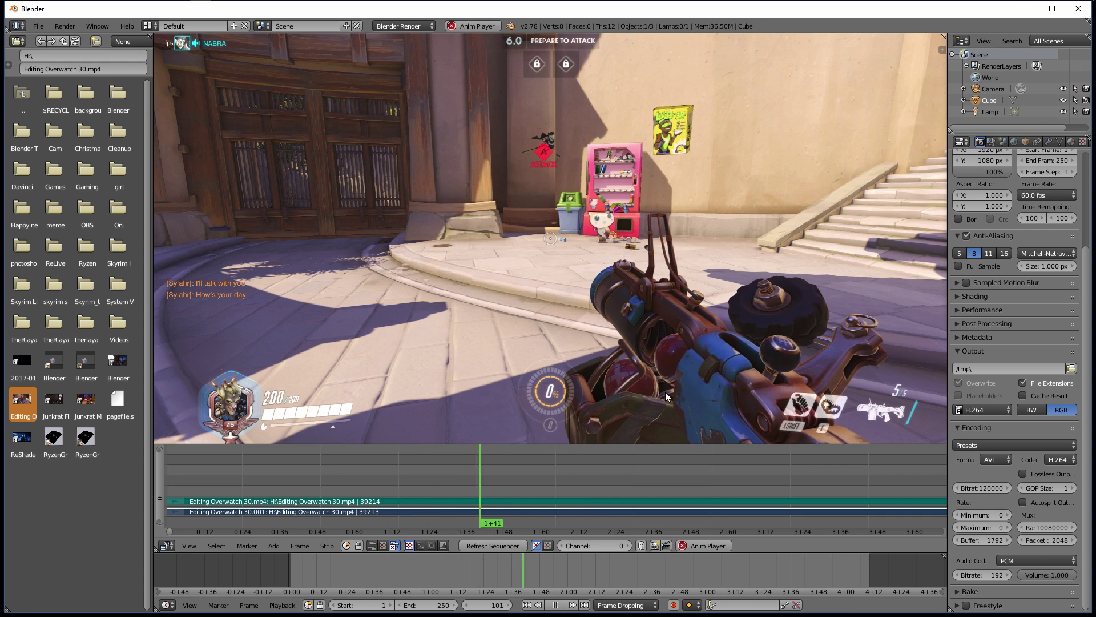
{"action": "key", "text": "alt+a"}
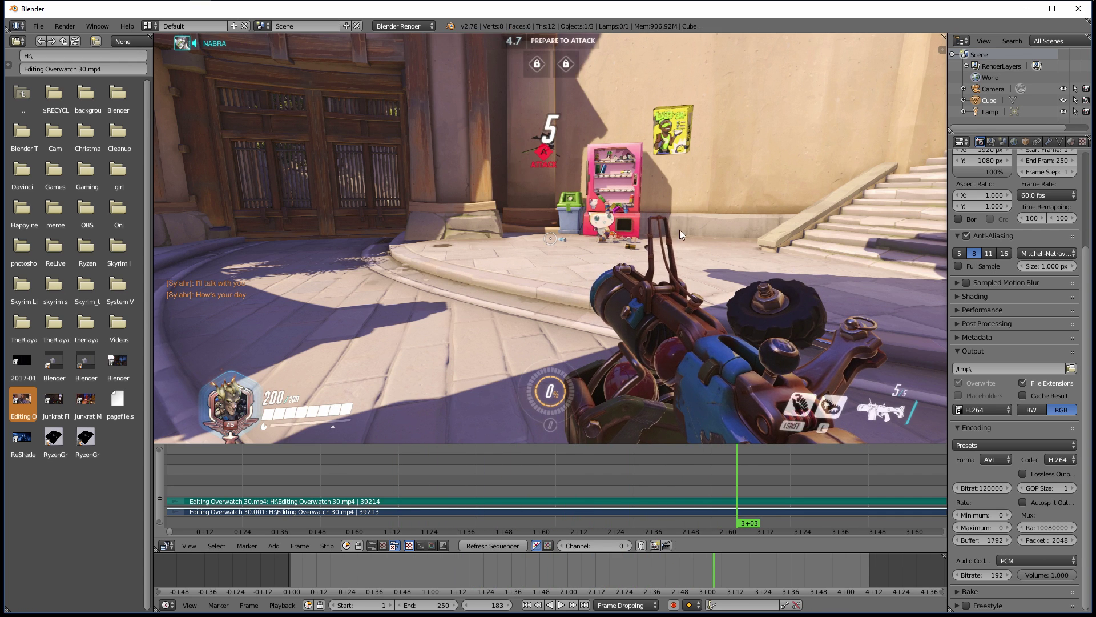
{"action": "left_click", "coordinate": [691, 471]}
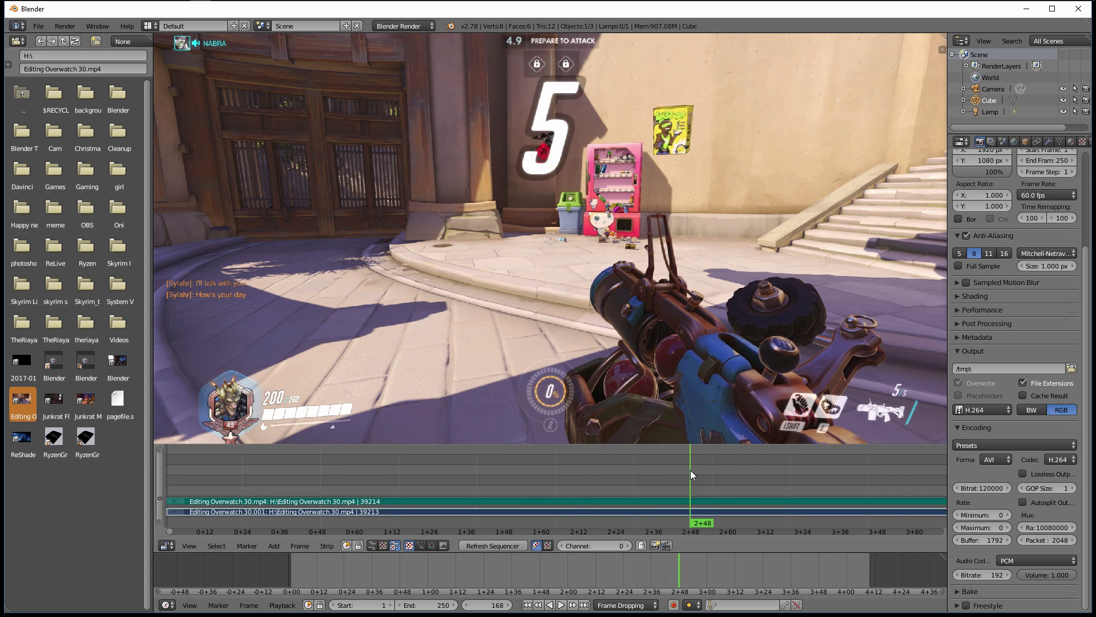
{"action": "key", "text": "Left"}
{"action": "key", "text": "Left"}
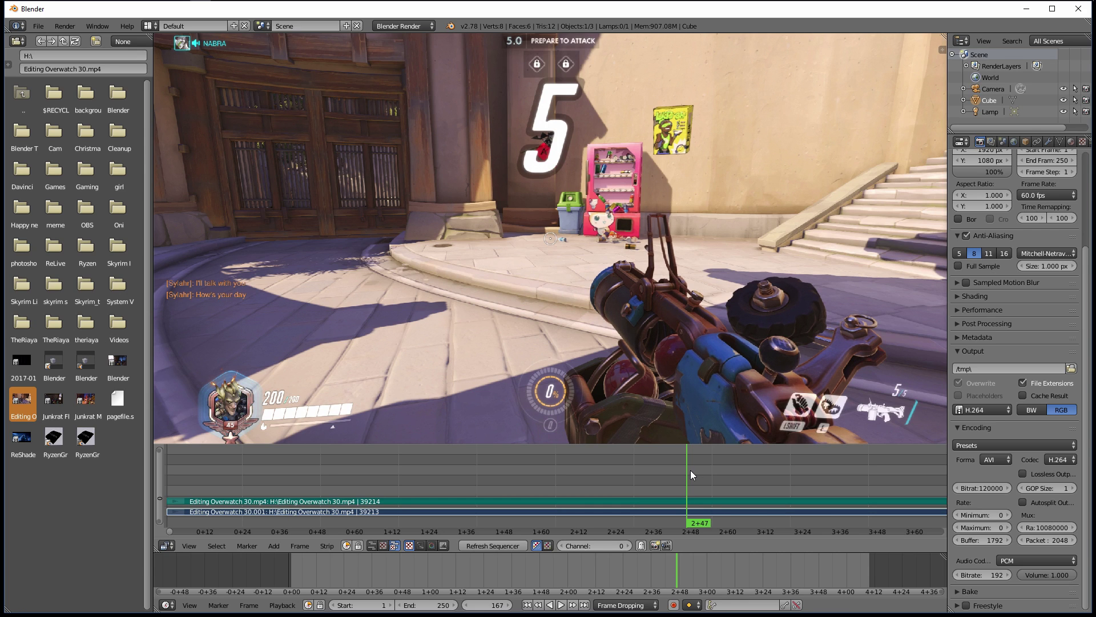
{"action": "key", "text": "Left"}
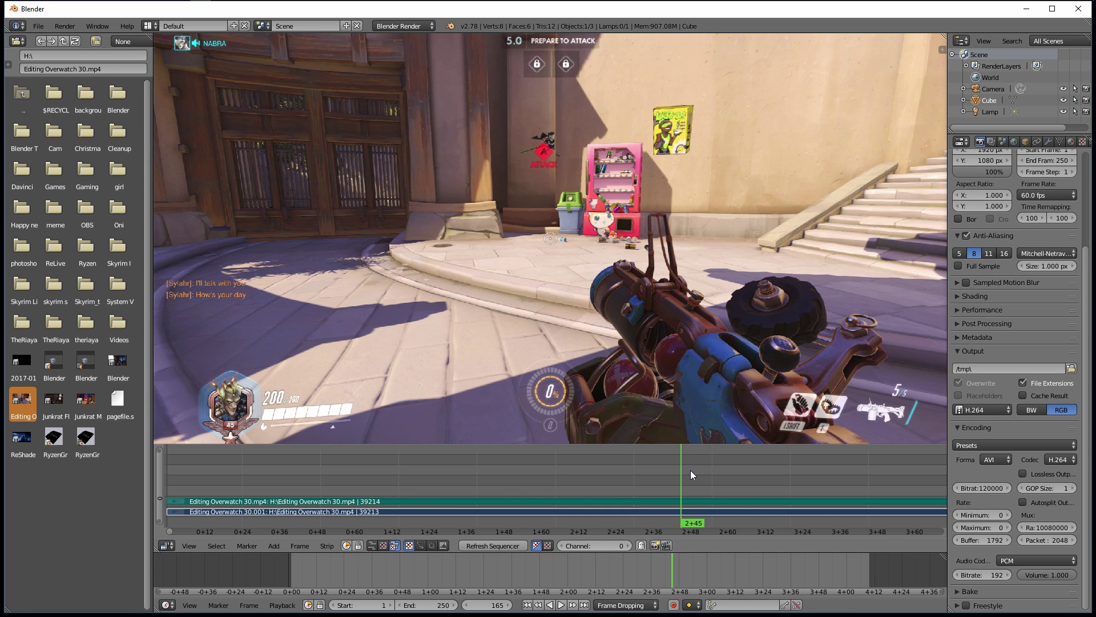
{"action": "key", "text": "Left"}
{"action": "key", "text": "Left"}
{"action": "key", "text": "Left"}
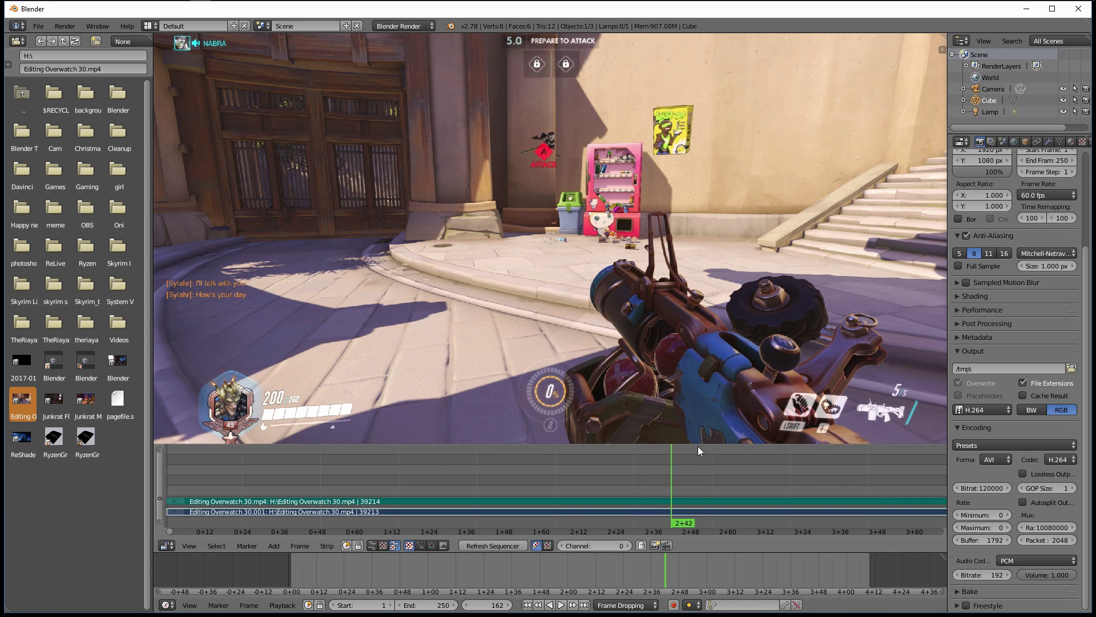
Give the strip area more height, and fit the video inside the preview with a short test playback.
{"action": "left_click_drag", "start_coordinate": [713, 443], "coordinate": [719, 405]}
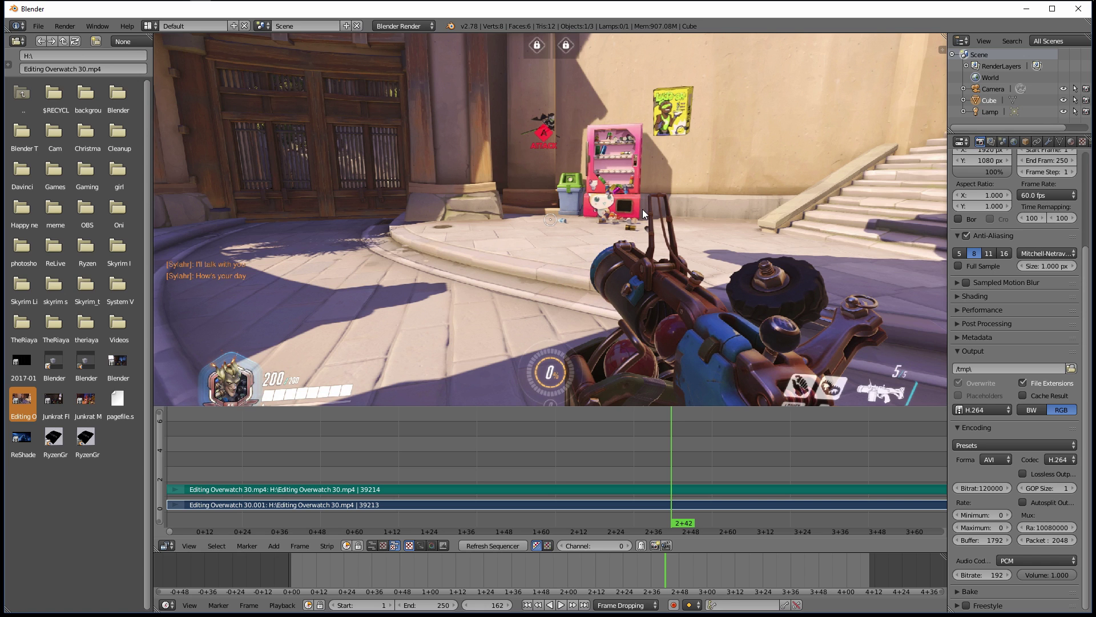
{"action": "key", "text": "Home"}
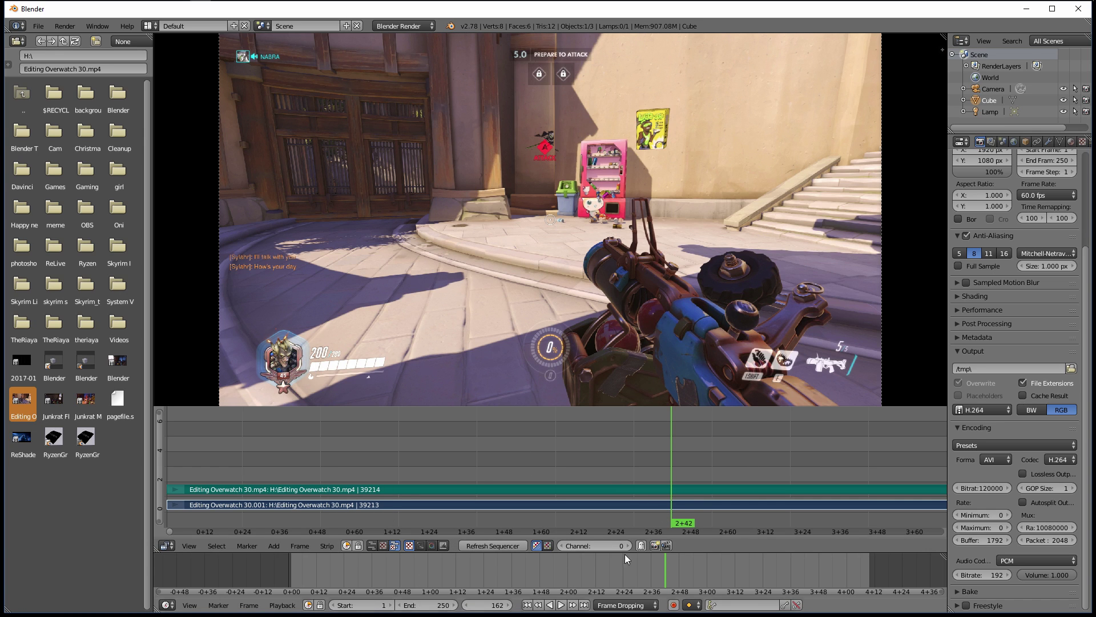
{"action": "key", "text": "alt+a"}
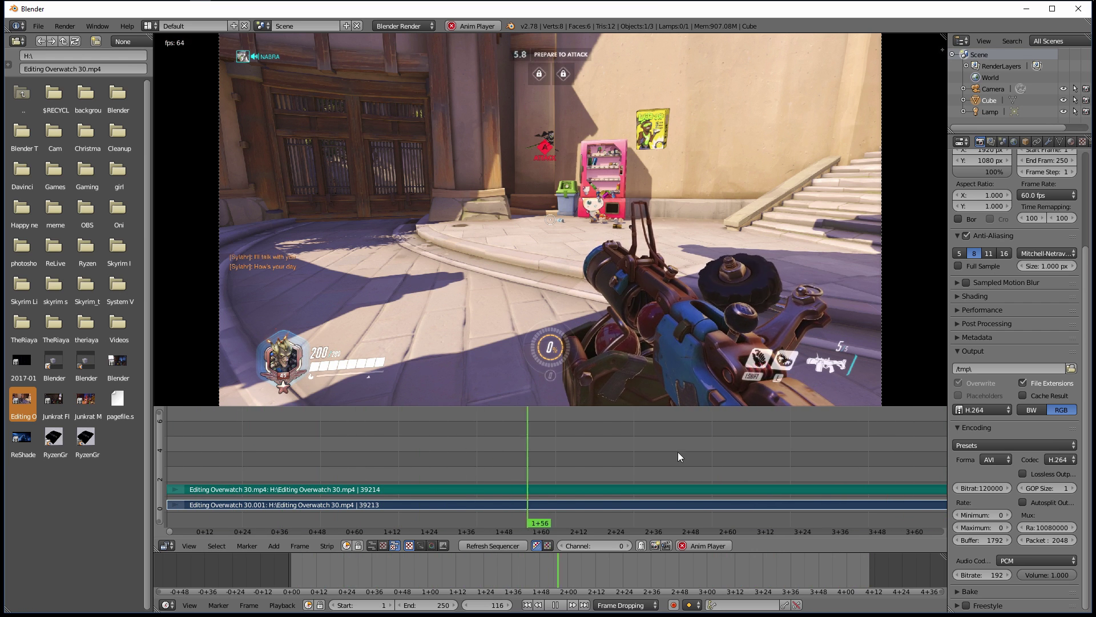
{"action": "key", "text": "alt+a"}
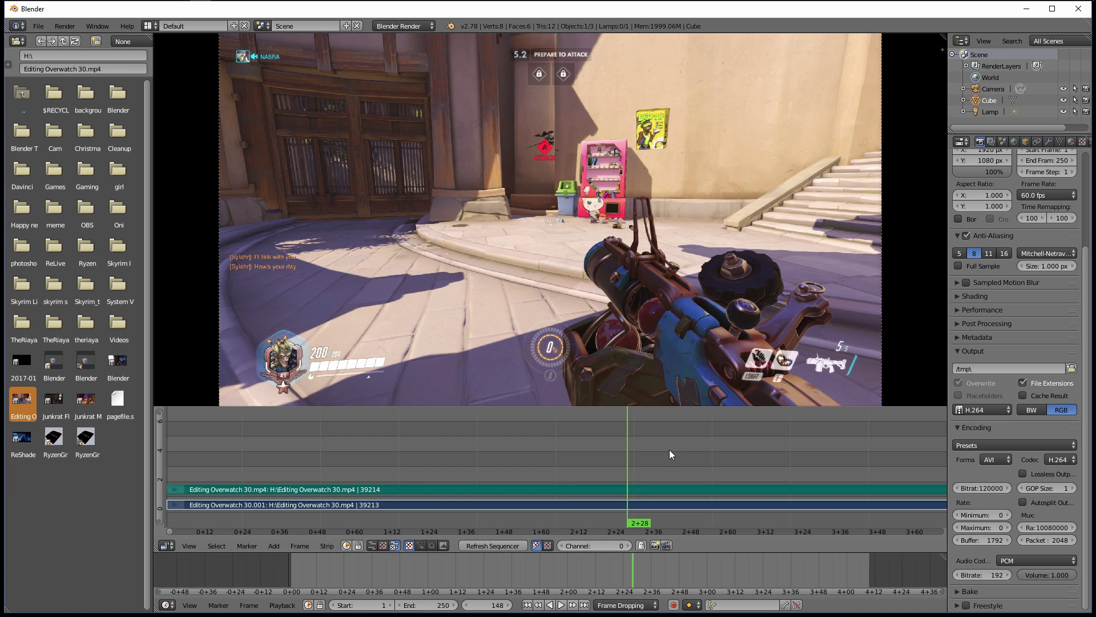
Jump to the end of the clip, make it the scene's end frame at 39214, and fit the full range in the timeline.
{"action": "key", "text": "Page_Up"}
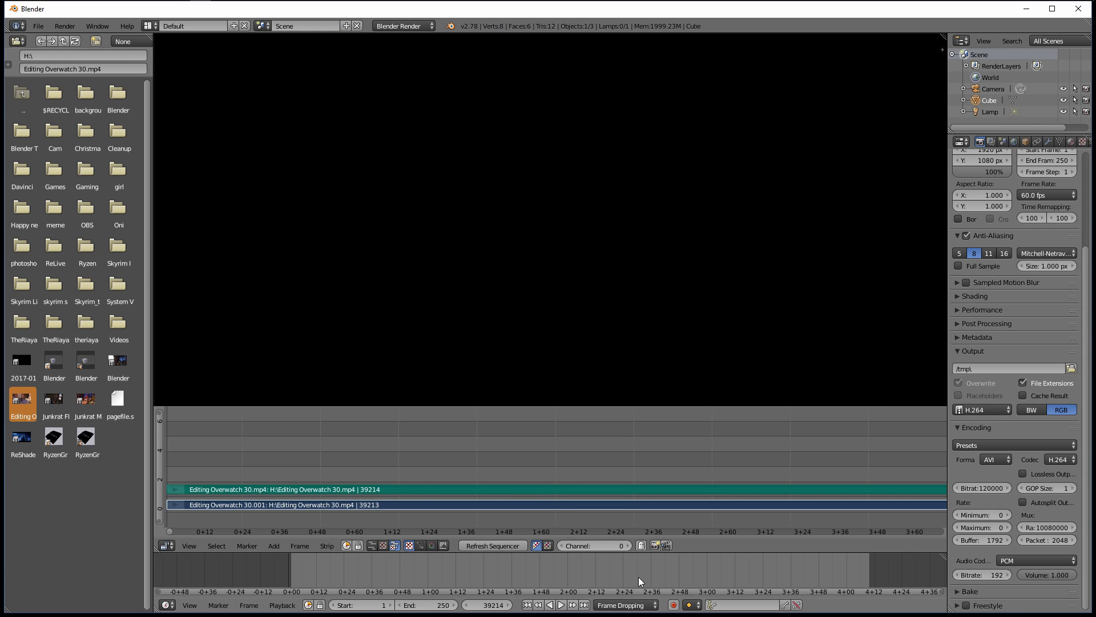
{"action": "key", "text": "e"}
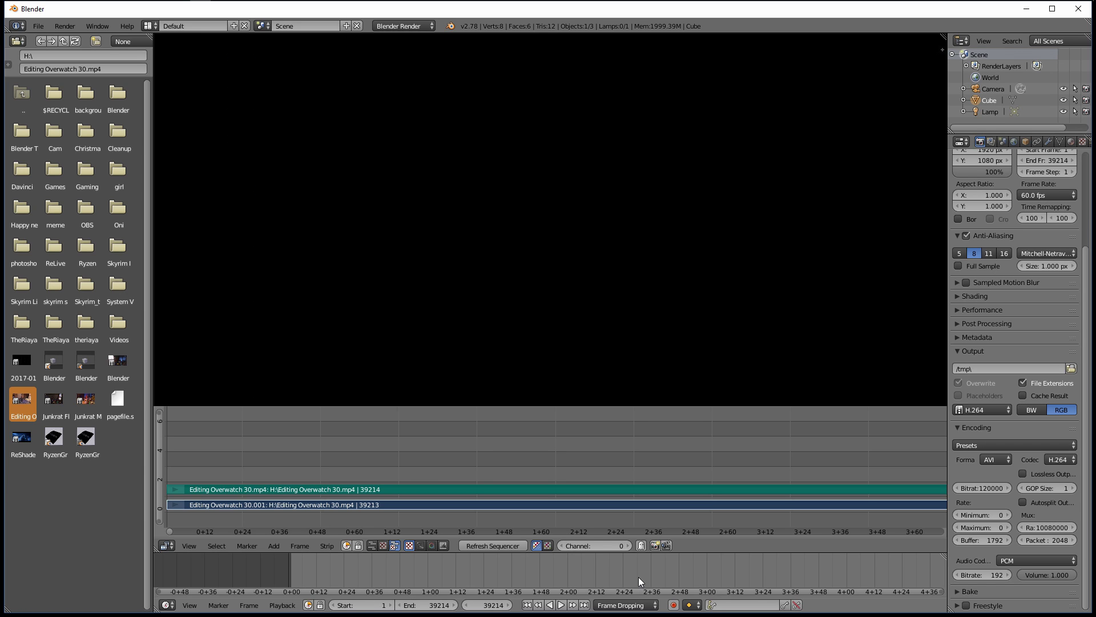
{"action": "key", "text": "Home"}
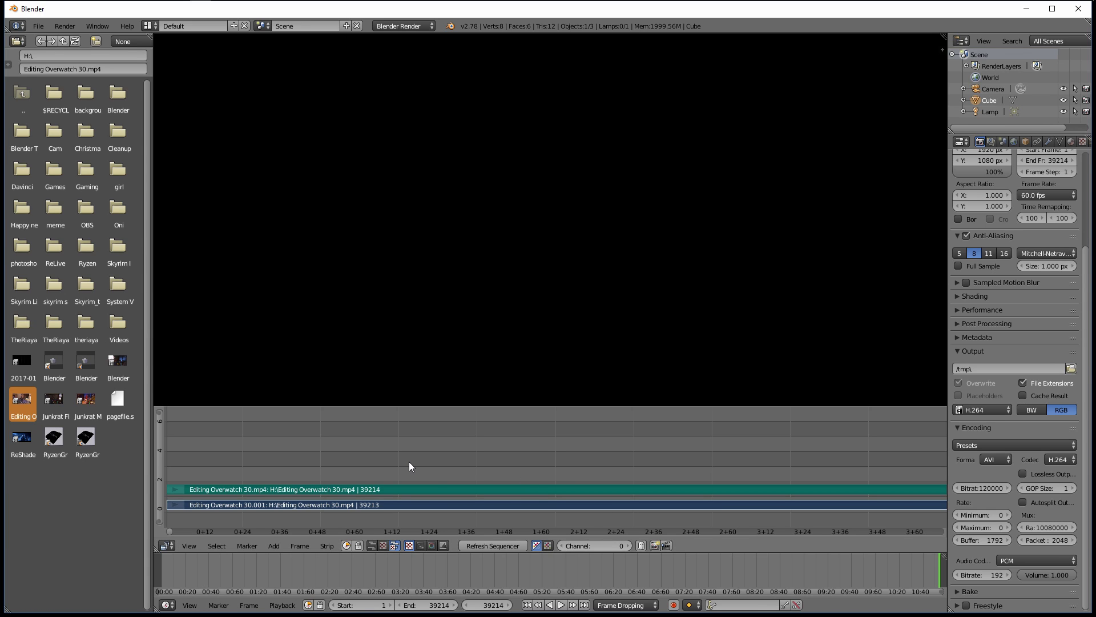
Place the playhead at 2+42 and add a second copy of Editing Overwatch 30.mp4 there, above the existing strips.
{"action": "left_click_drag", "start_coordinate": [431, 442], "coordinate": [568, 426]}
{"action": "key", "text": "alt+a"}
{"action": "key", "text": "alt+a"}
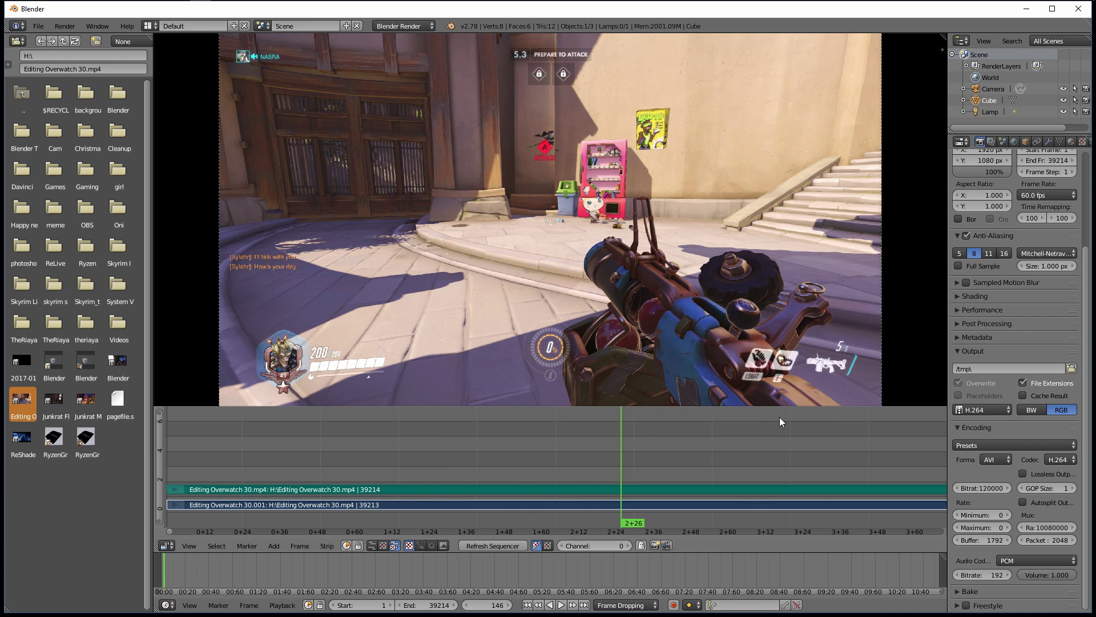
{"action": "key", "text": "Right"}
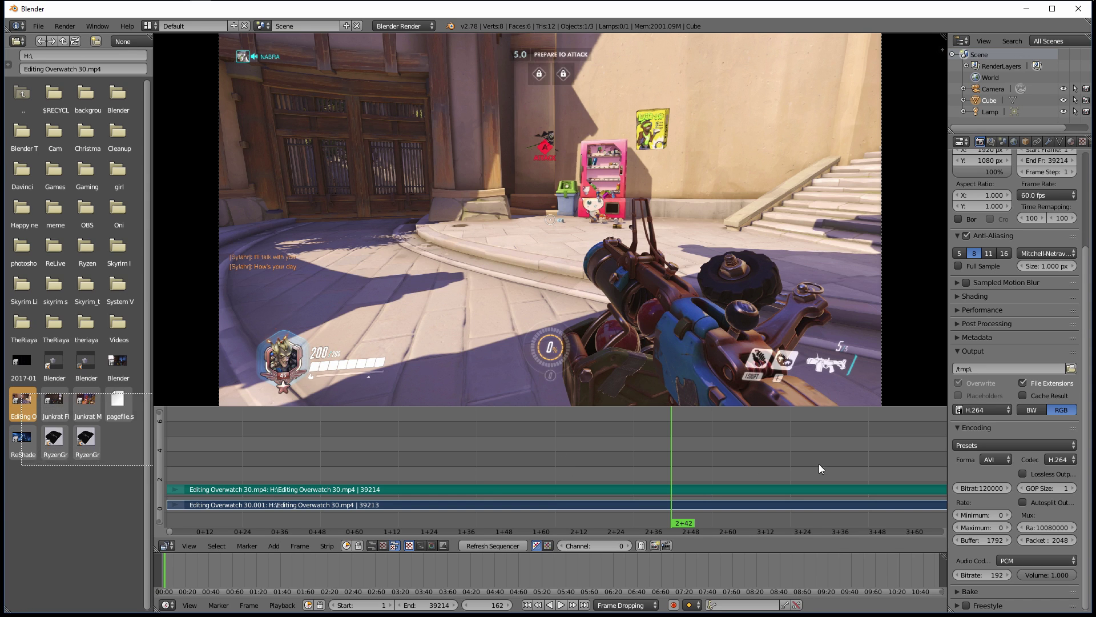
{"action": "left_click_drag", "start_coordinate": [30, 403], "coordinate": [696, 453]}
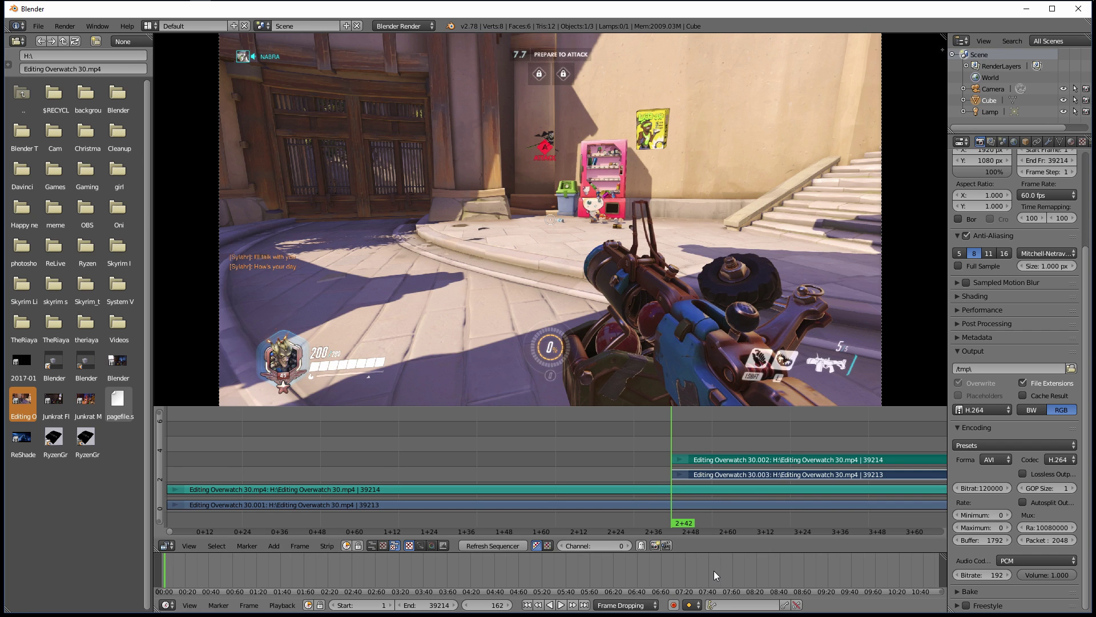
Move the playhead to one frame past the first clip's last frame and set the scene's end frame to 39215.
{"action": "key", "text": "shift+Right"}
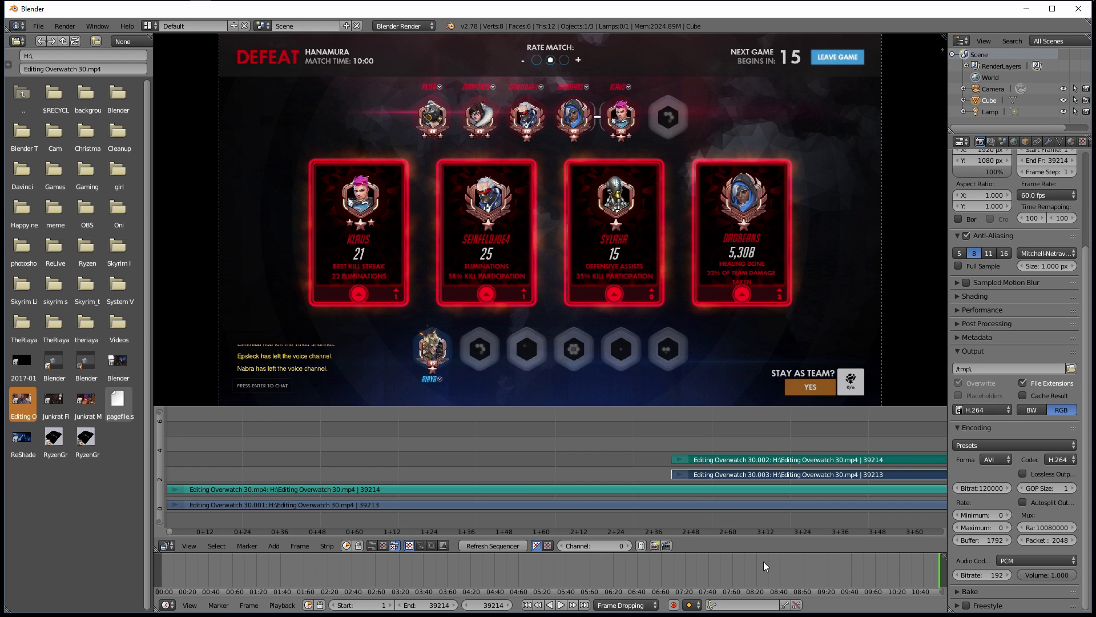
{"action": "scroll", "coordinate": [817, 462], "scroll_direction": "down", "scroll_amount": 4}
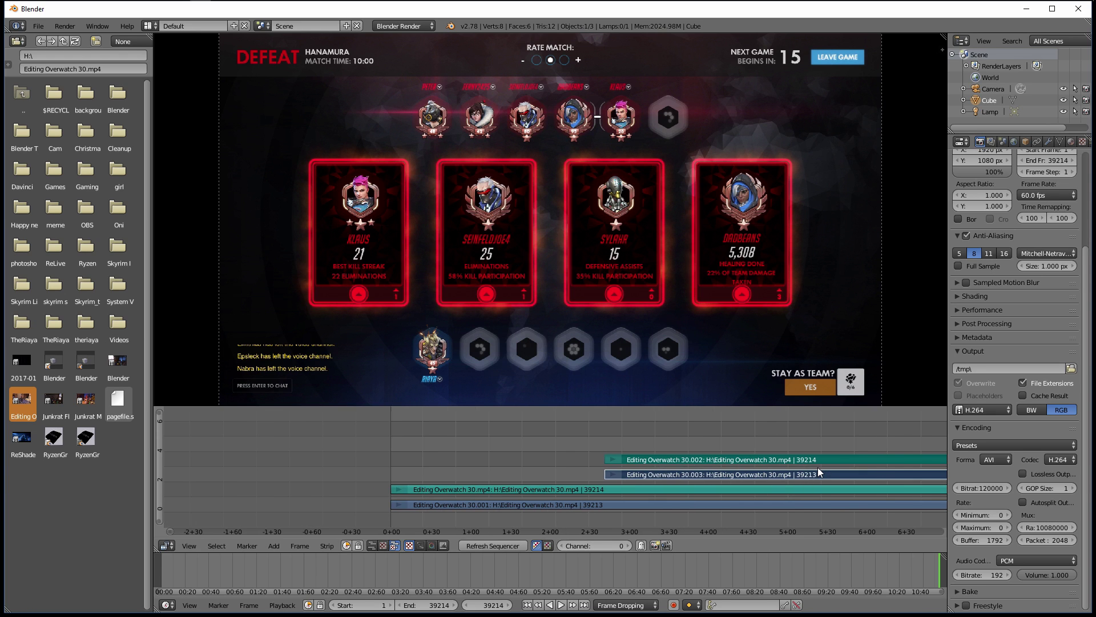
{"action": "key", "text": "Right"}
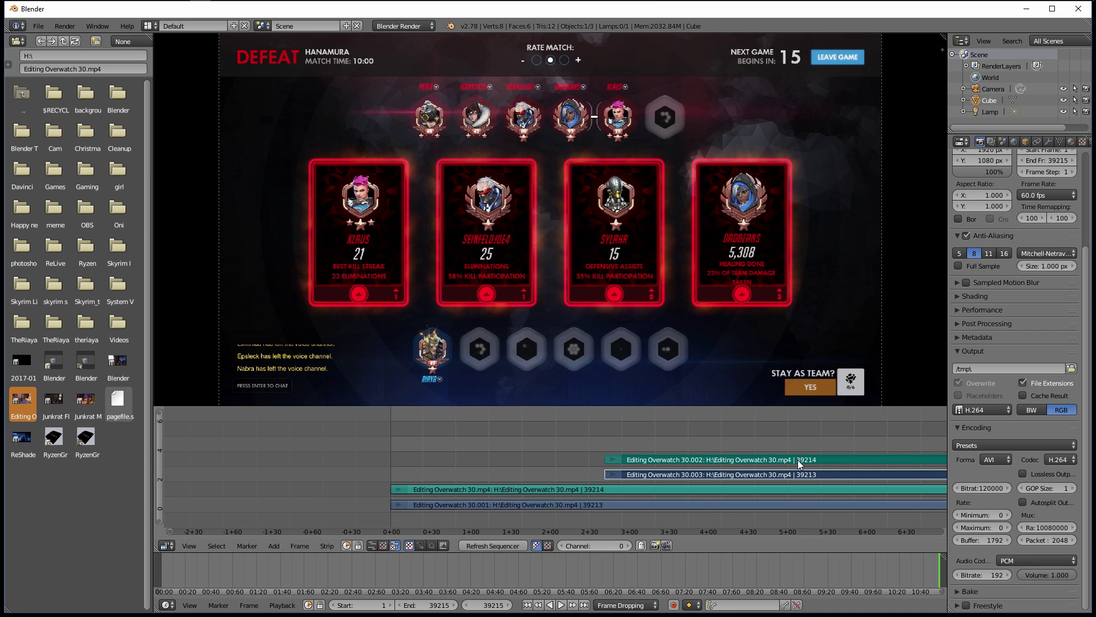
Jump the playhead back and forth between the strip edges, and advance it in ten-frame jumps to frame 39375.
{"action": "key", "text": "Page_Down"}
{"action": "key", "text": "Page_Down"}
{"action": "key", "text": "Page_Up"}
{"action": "key", "text": "Page_Up"}
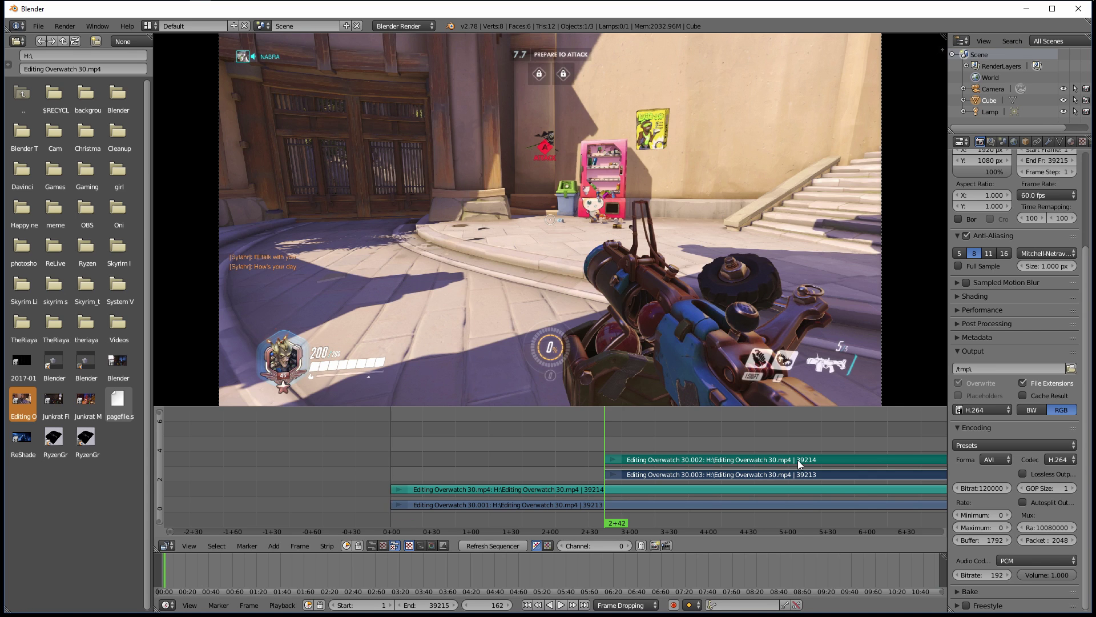
{"action": "key", "text": "Page_Down"}
{"action": "key", "text": "Page_Down"}
{"action": "key", "text": "Page_Up"}
{"action": "key", "text": "Page_Up"}
{"action": "key", "text": "Up"}
{"action": "key", "text": "Up"}
{"action": "key", "text": "Up"}
{"action": "key", "text": "Up"}
{"action": "key", "text": "Up"}
{"action": "key", "text": "Up"}
{"action": "key", "text": "Up"}
{"action": "key", "text": "Up"}
{"action": "key", "text": "Up"}
{"action": "key", "text": "Up"}
{"action": "key", "text": "Up"}
{"action": "key", "text": "Up"}
{"action": "key", "text": "Up"}
{"action": "key", "text": "Up"}
{"action": "key", "text": "Up"}
{"action": "key", "text": "Up"}
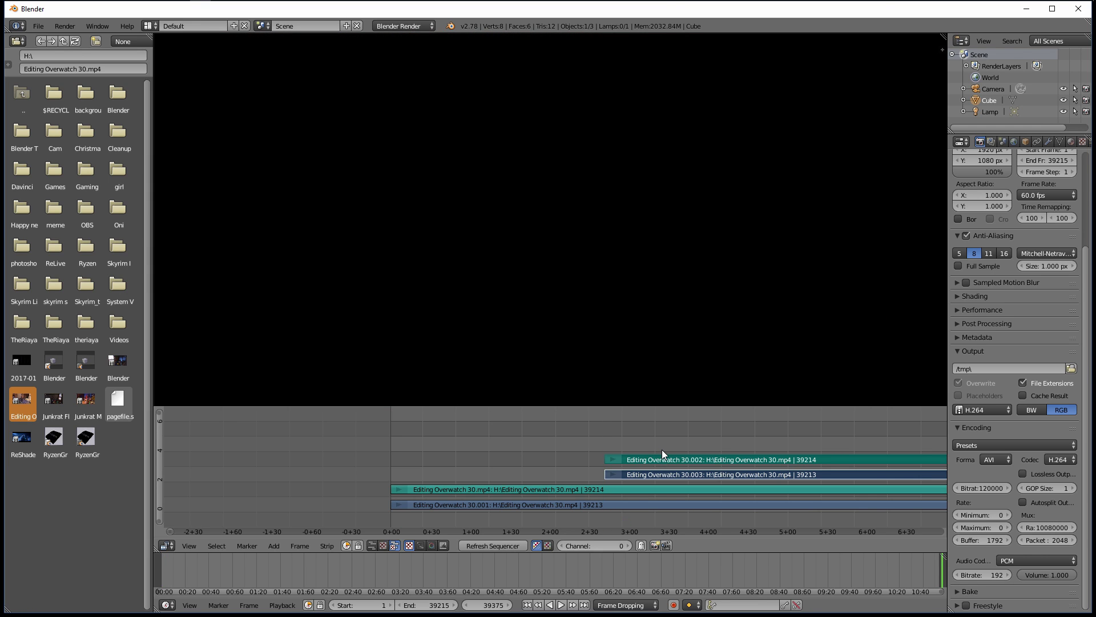
View the overlapping clips over a longer time span and preview the footage at 08:27+08.
{"action": "middle_click_drag", "start_coordinate": [664, 450], "coordinate": [697, 436], "text": "ctrl"}
{"action": "left_click", "coordinate": [698, 436]}
{"action": "left_click", "coordinate": [868, 435]}
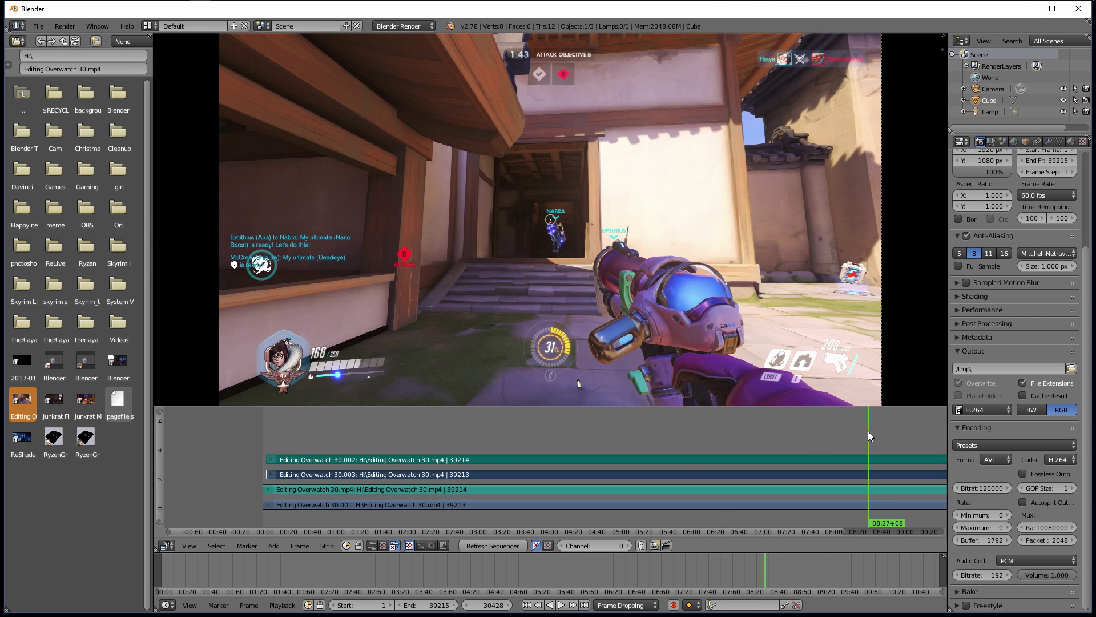
Preview the footage at 03:20+17 and 07:35+26, and delete the second copy's movie and audio strips from the upper channels.
{"action": "left_click", "coordinate": [679, 434]}
{"action": "left_click", "coordinate": [502, 439]}
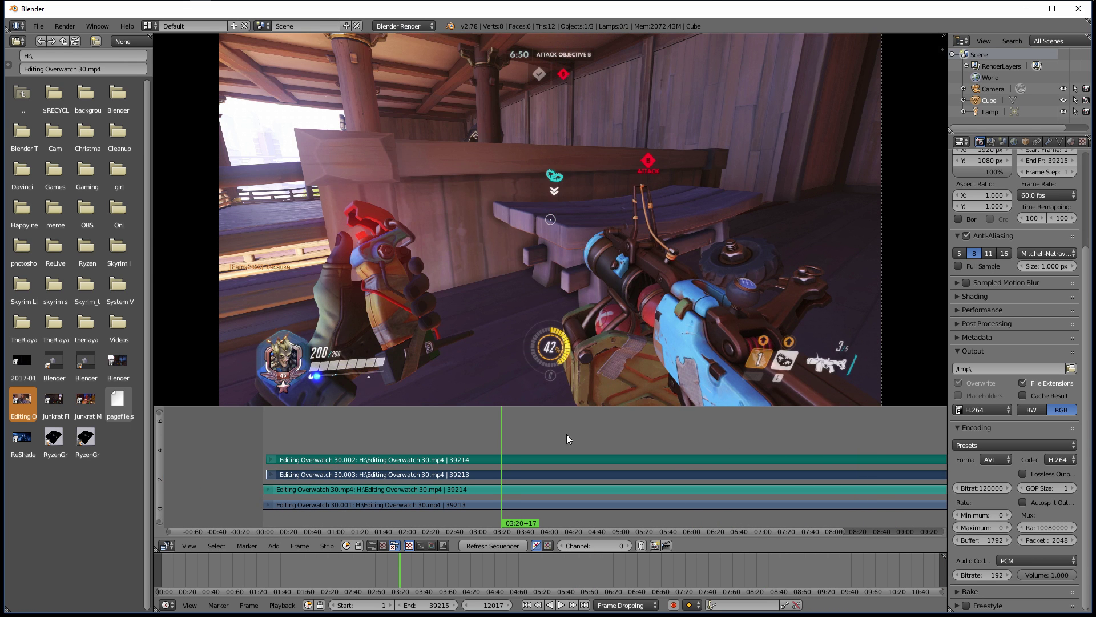
{"action": "left_click", "coordinate": [807, 445]}
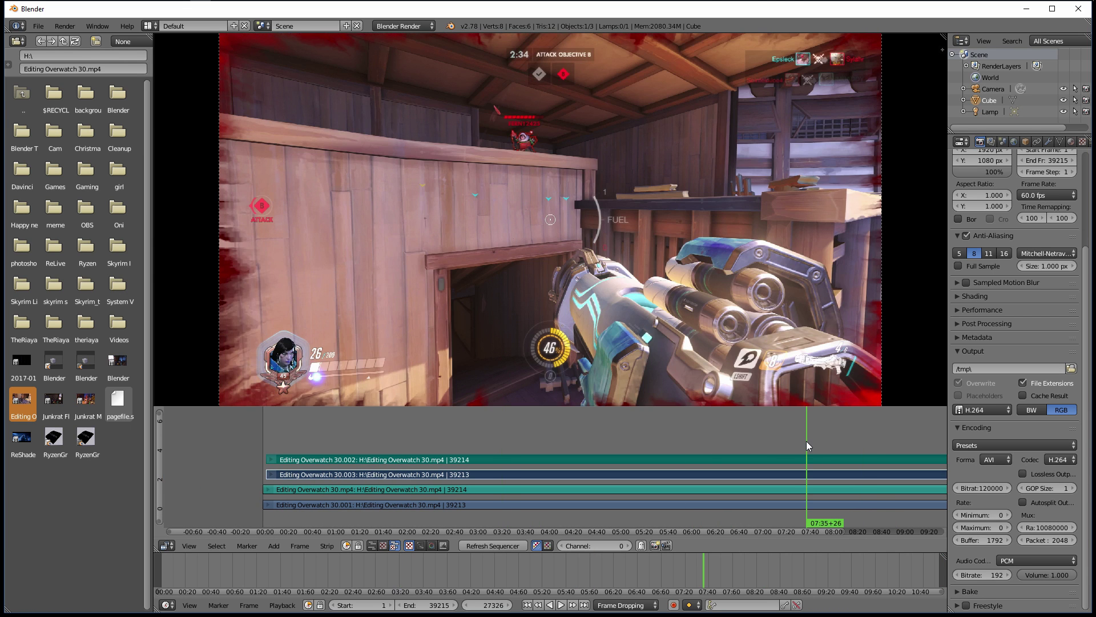
{"action": "key", "text": "x"}
{"action": "left_click", "coordinate": [768, 450]}
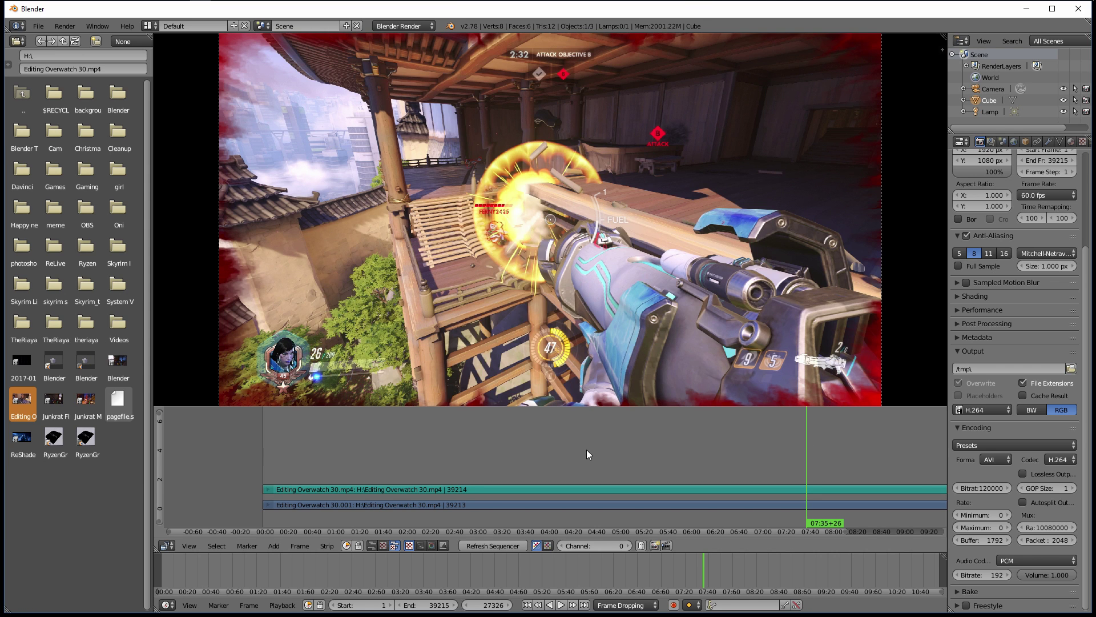
Move the playhead to 33+16 and 7+06, and bring it back to 2+19 near the clip's beginning.
{"action": "middle_click_drag", "start_coordinate": [536, 460], "coordinate": [595, 454]}
{"action": "left_click", "coordinate": [472, 456]}
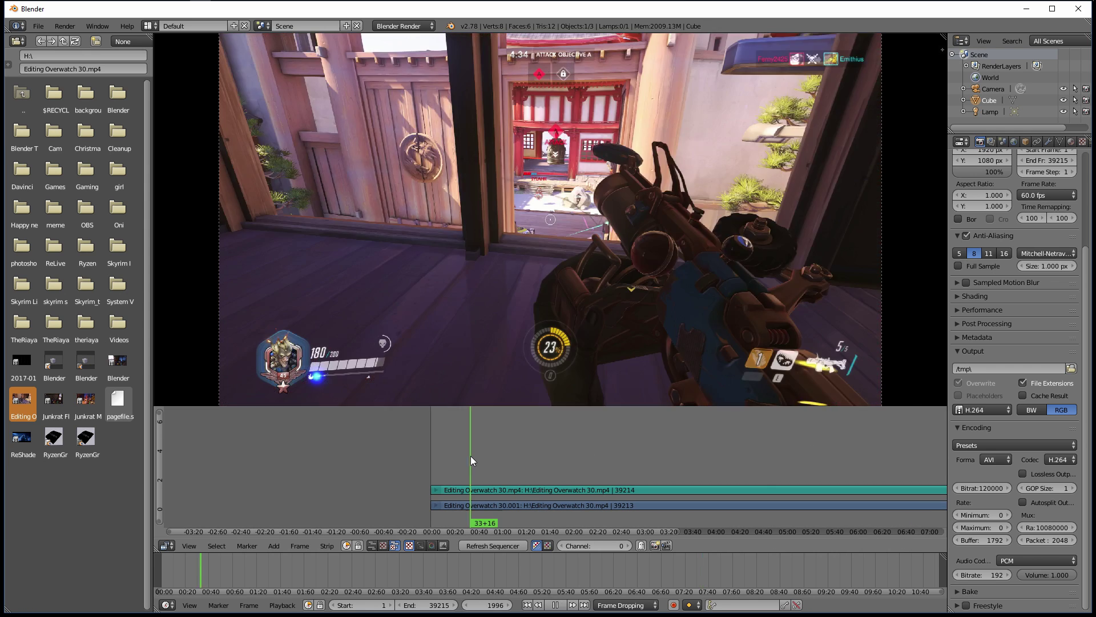
{"action": "scroll", "coordinate": [474, 459], "scroll_direction": "up", "scroll_amount": 5}
{"action": "middle_click_drag", "start_coordinate": [312, 472], "coordinate": [640, 458]}
{"action": "scroll", "coordinate": [628, 458], "scroll_direction": "up", "scroll_amount": 4}
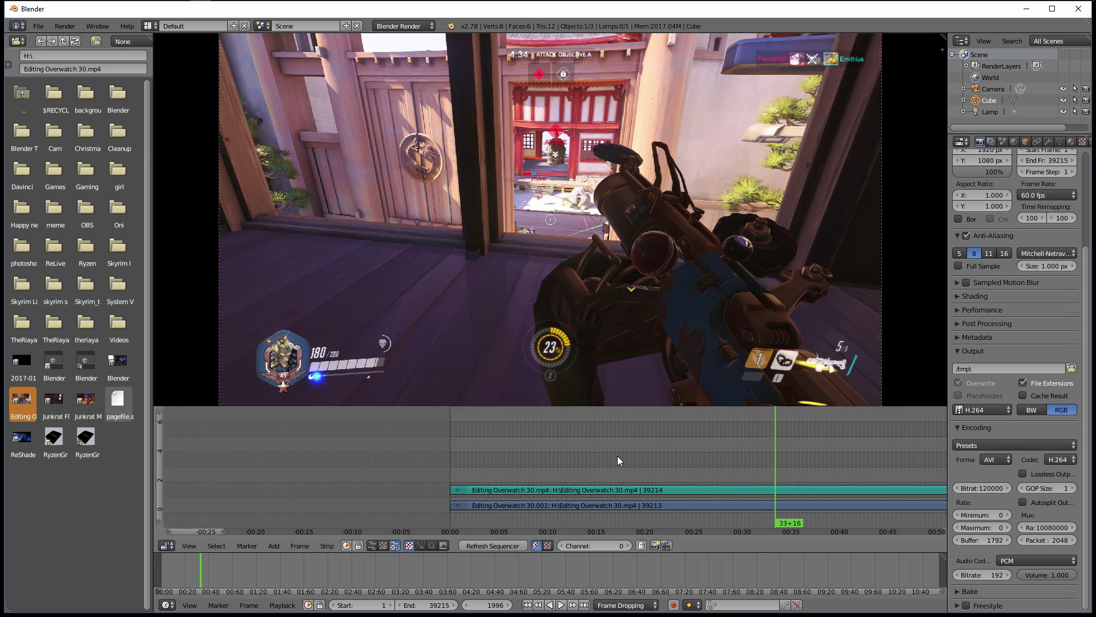
{"action": "left_click", "coordinate": [520, 450]}
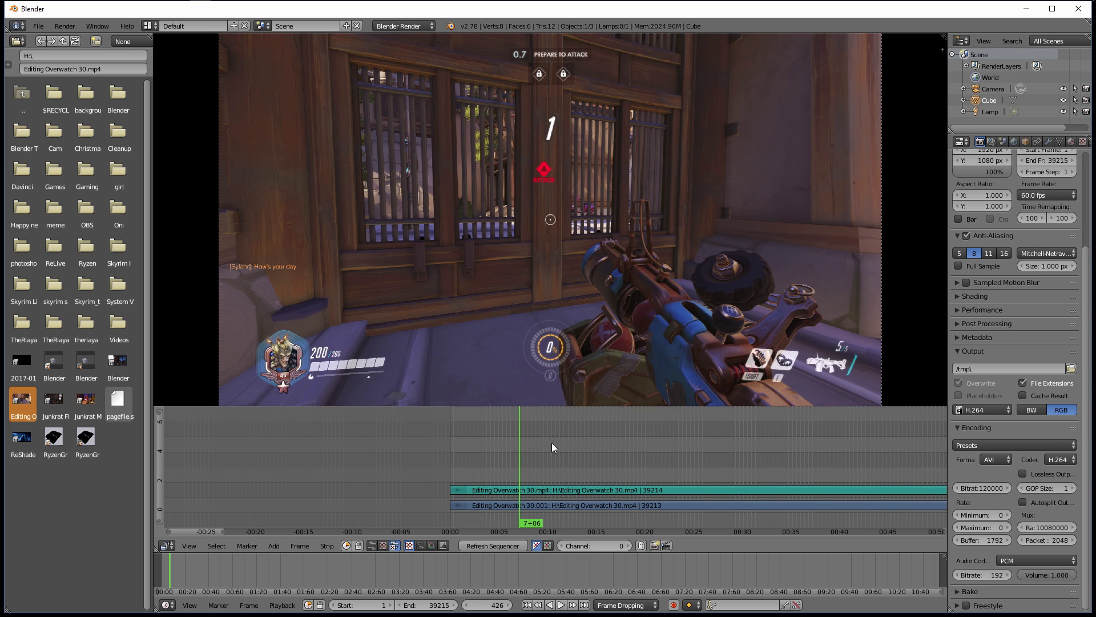
{"action": "left_click", "coordinate": [489, 447]}
{"action": "left_click", "coordinate": [471, 448]}
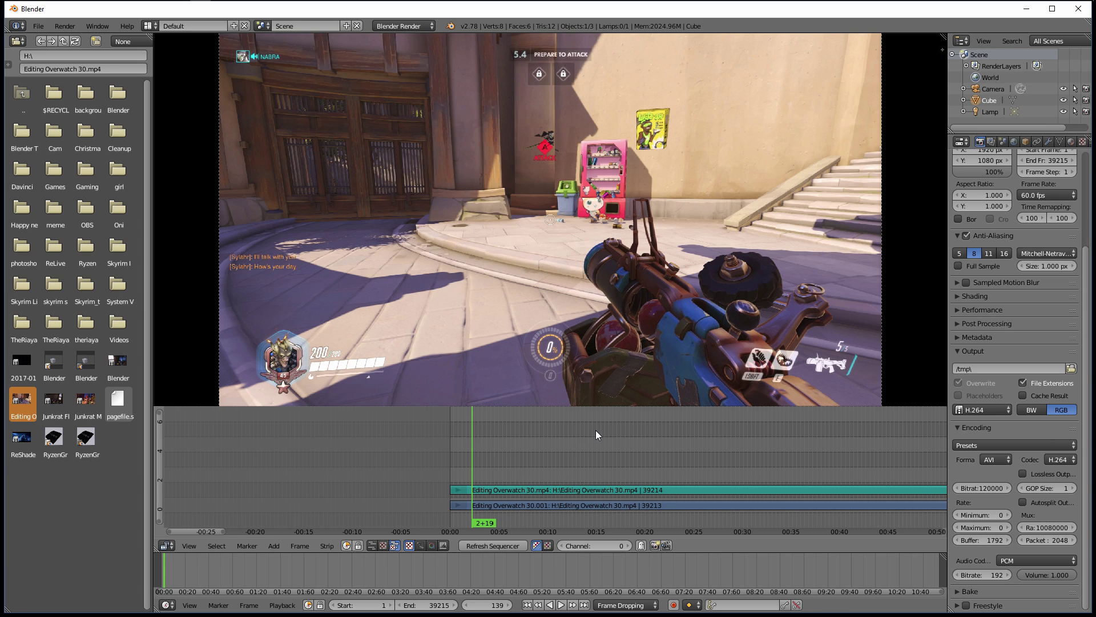
Play the clip briefly and step through its frames, leaving the playhead at 2+42.
{"action": "key", "text": "alt+a"}
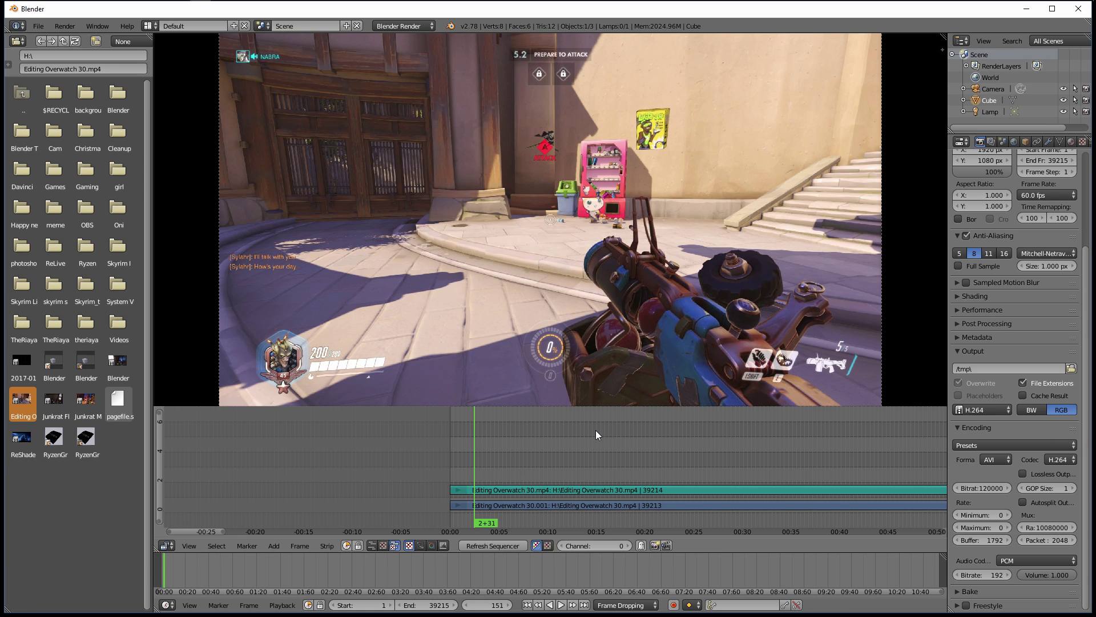
{"action": "key", "text": "Left"}
{"action": "key", "text": "Left"}
{"action": "key", "text": "Left"}
{"action": "key", "text": "Left"}
{"action": "key", "text": "Left"}
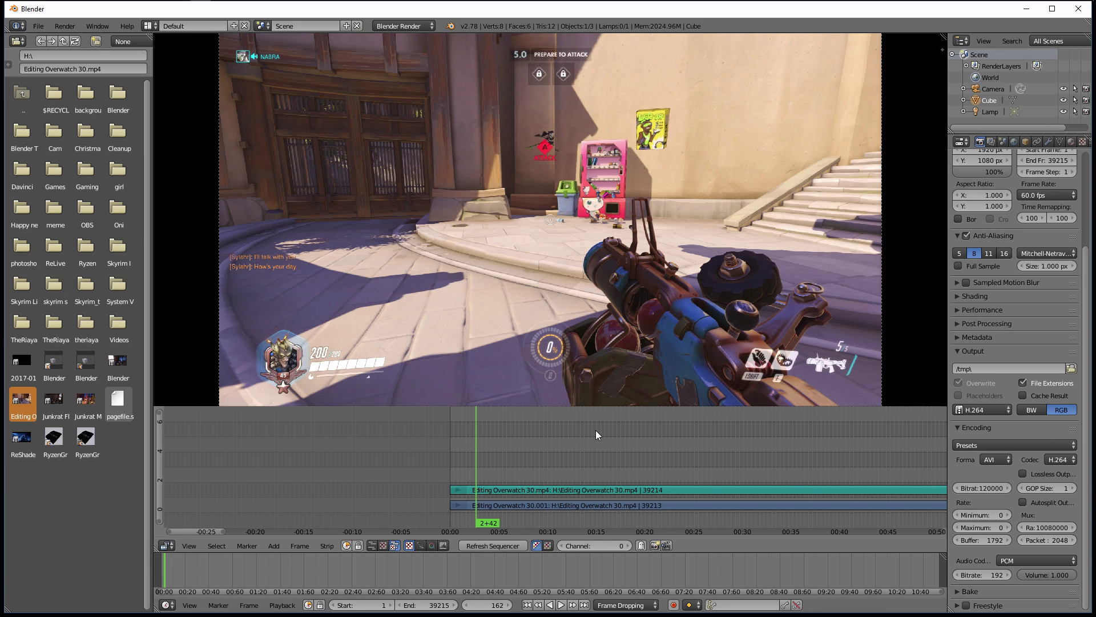
{"action": "key", "text": "Right"}
Select the movie and audio strips and cut them at 2+42, undoing the first two cuts and keeping the third.
{"action": "scroll", "coordinate": [478, 486], "scroll_direction": "up", "scroll_amount": 4}
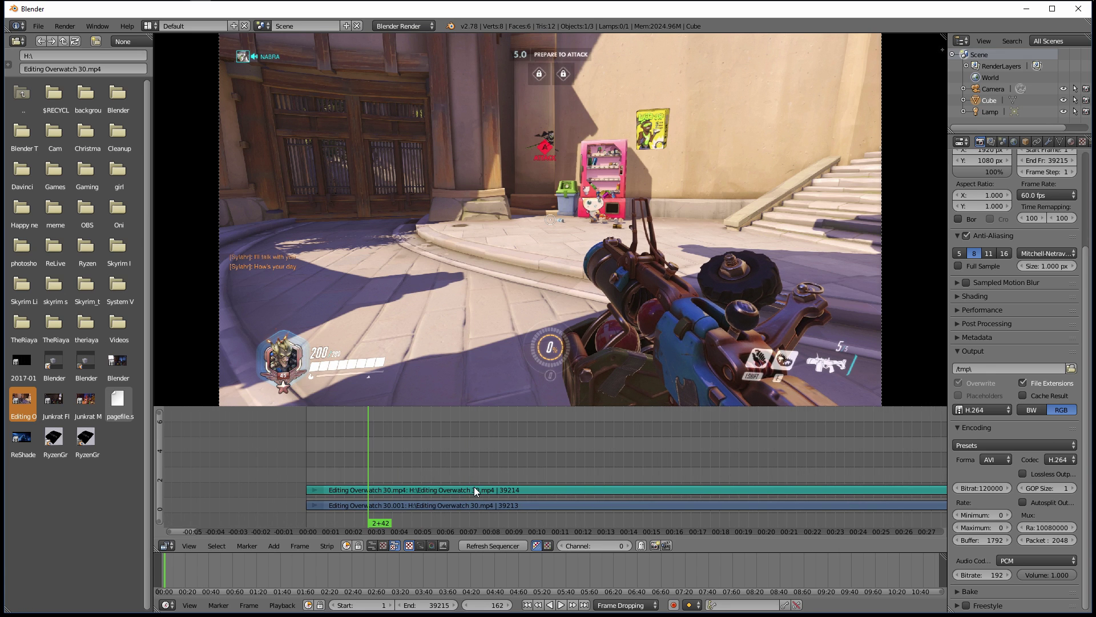
{"action": "right_click", "coordinate": [426, 491]}
{"action": "right_click", "coordinate": [432, 503]}
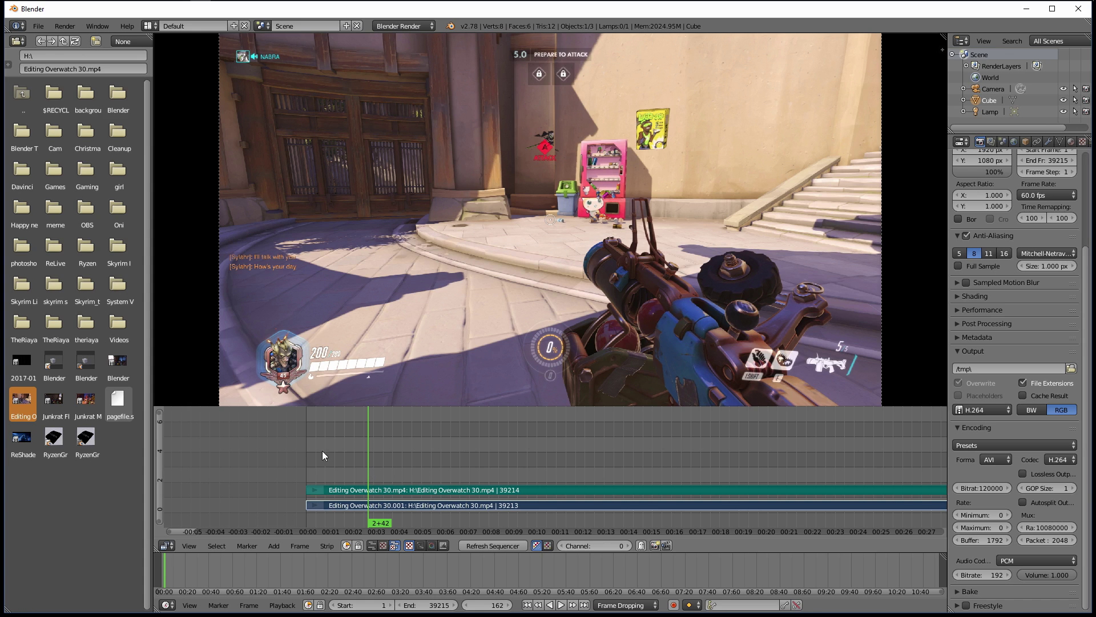
{"action": "key", "text": "k"}
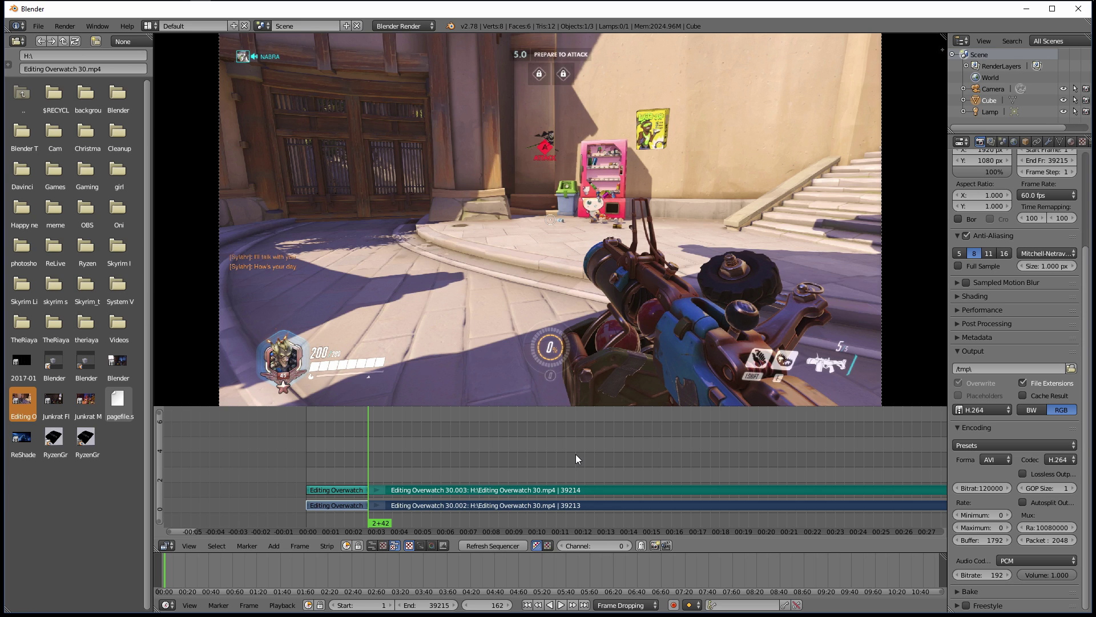
{"action": "key", "text": "ctrl+z"}
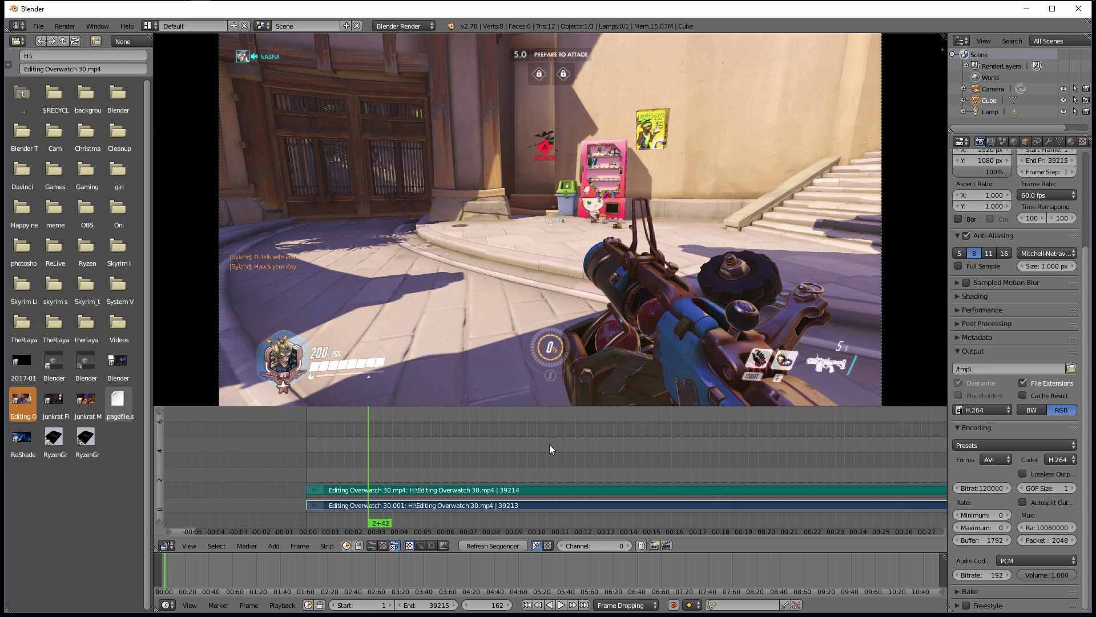
{"action": "key", "text": "k"}
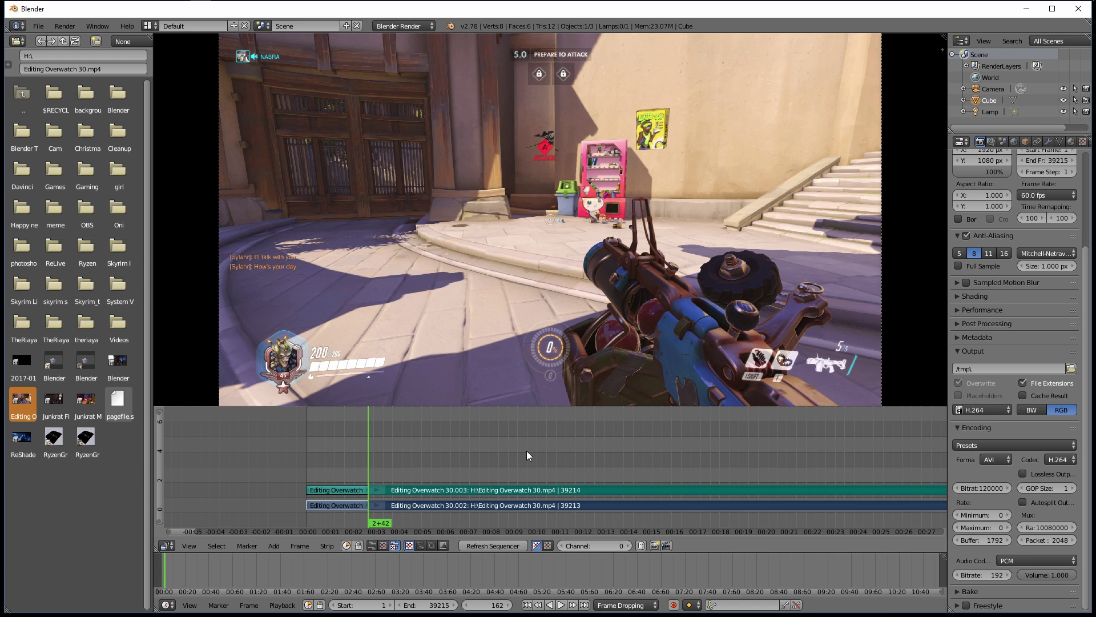
{"action": "key", "text": "ctrl+z"}
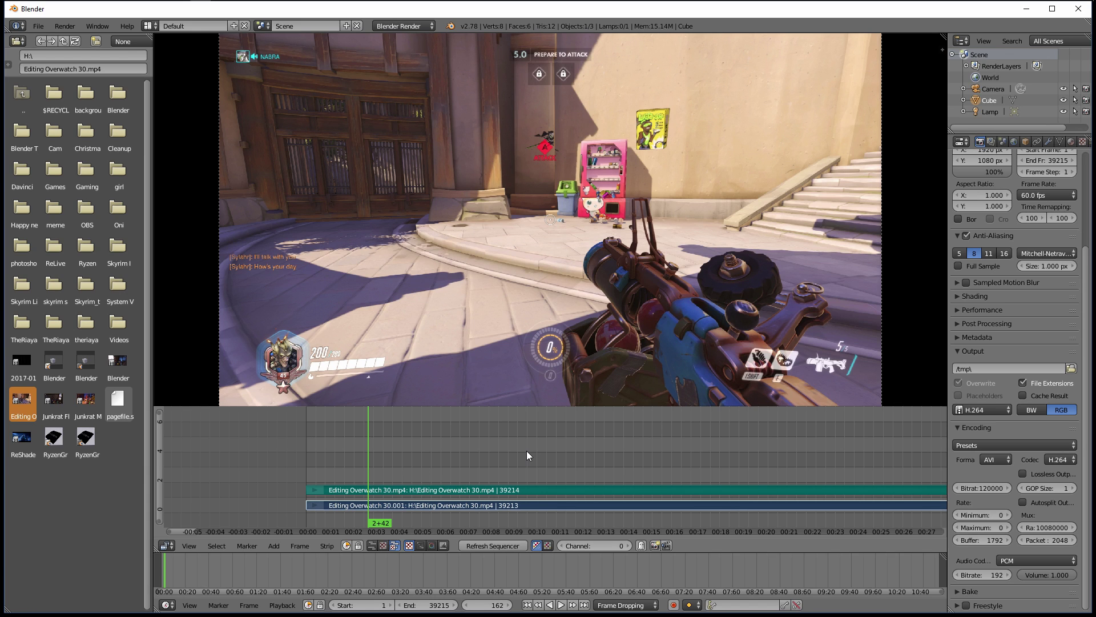
{"action": "key", "text": "k"}
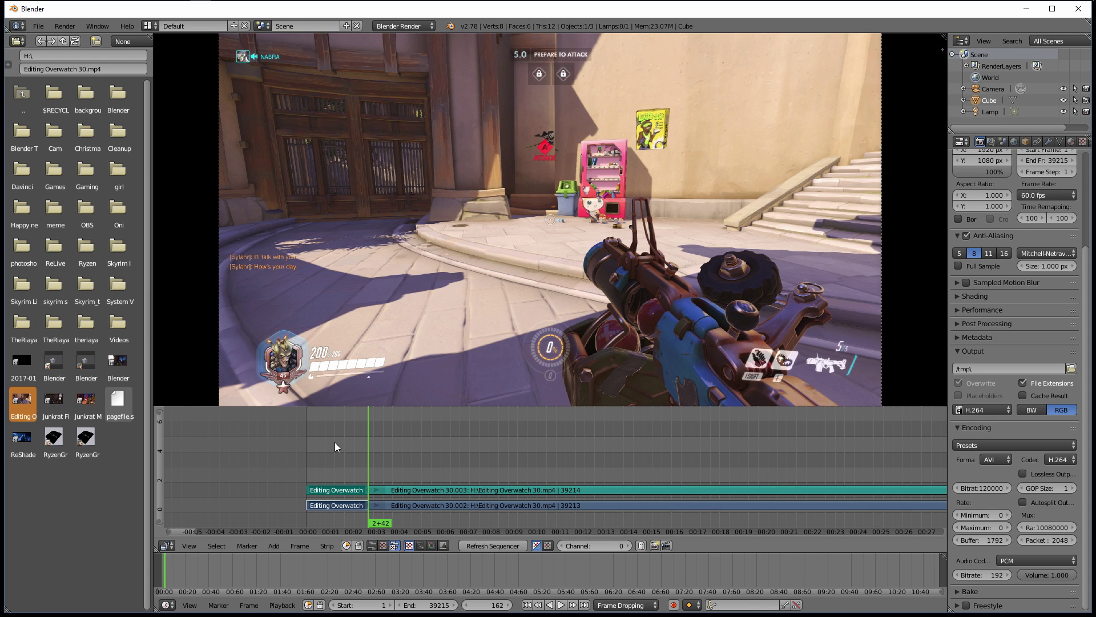
Delete the short movie and audio pieces before the cut and move the playhead to frame 0.
{"action": "key", "text": "Delete"}
{"action": "left_click", "coordinate": [256, 469]}
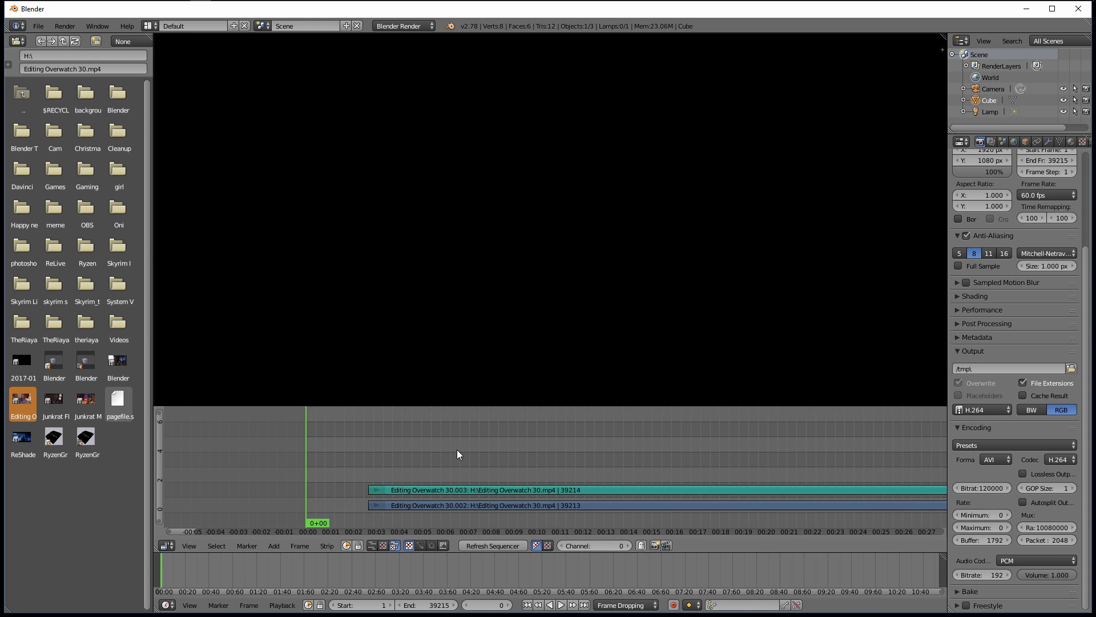
Toggle all strips between selected and deselected several times.
{"action": "scroll", "coordinate": [456, 451], "scroll_direction": "up", "scroll_amount": 4}
{"action": "middle_click_drag", "start_coordinate": [342, 476], "coordinate": [529, 489]}
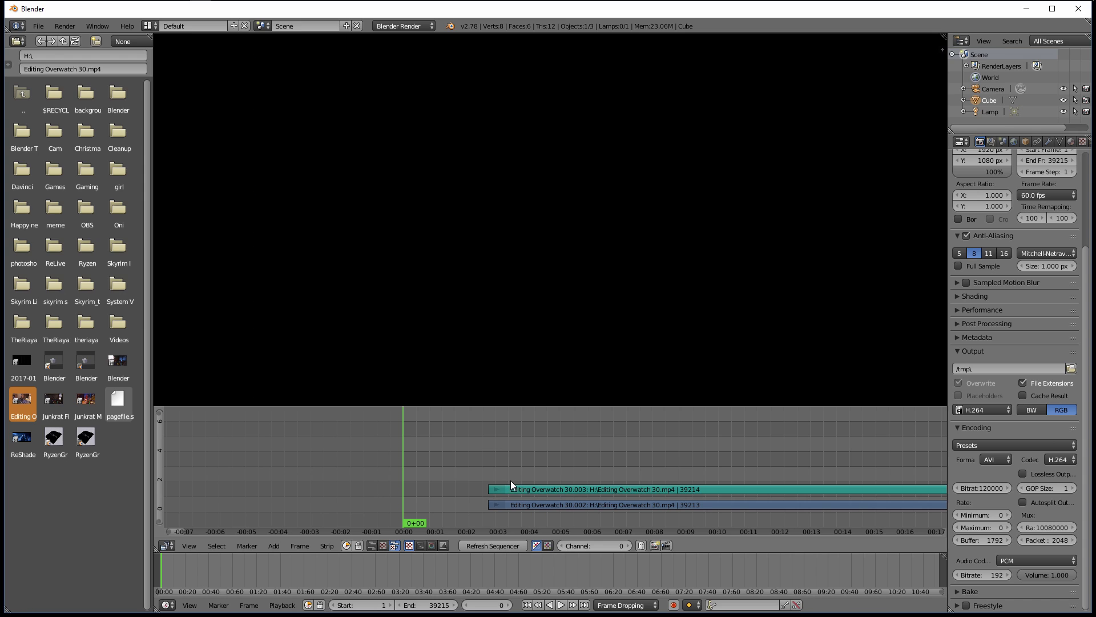
{"action": "key", "text": "a"}
{"action": "key", "text": "a"}
{"action": "key", "text": "a"}
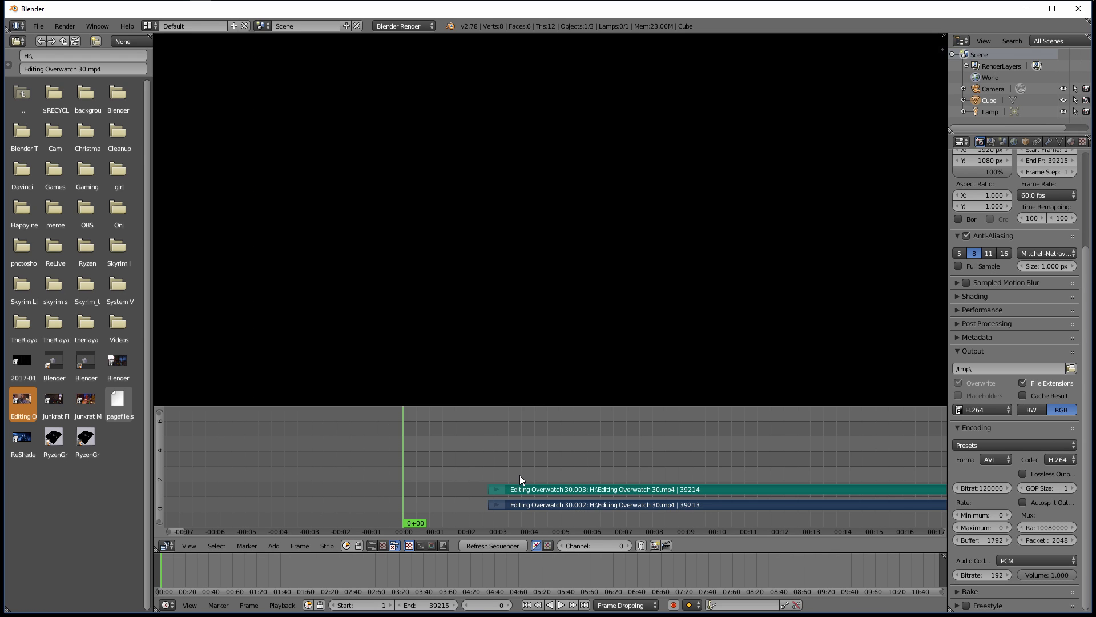
{"action": "key", "text": "a"}
{"action": "key", "text": "a"}
{"action": "key", "text": "a"}
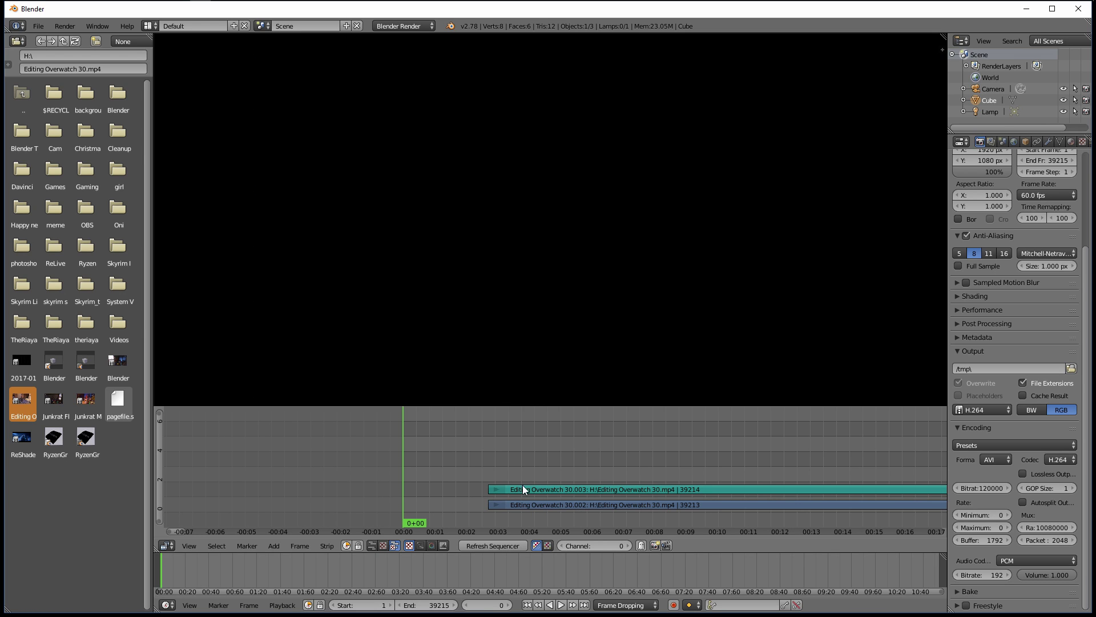
Select the remaining movie and audio strips and slide them back to shortly after frame 0.
{"action": "right_click", "coordinate": [545, 490]}
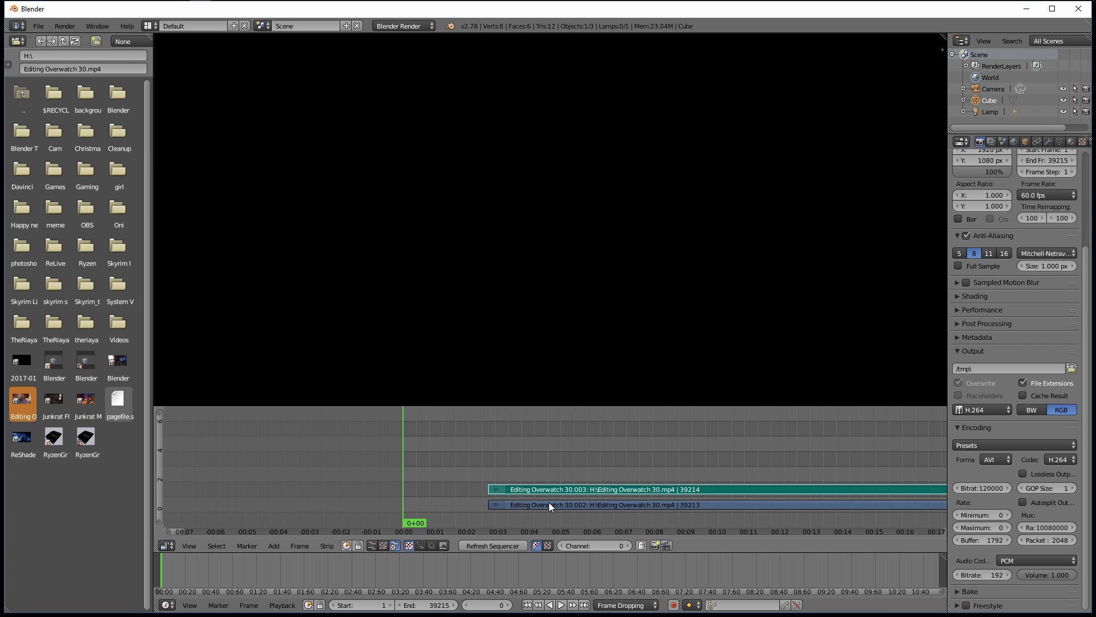
{"action": "key", "text": "a"}
{"action": "right_click", "coordinate": [549, 506]}
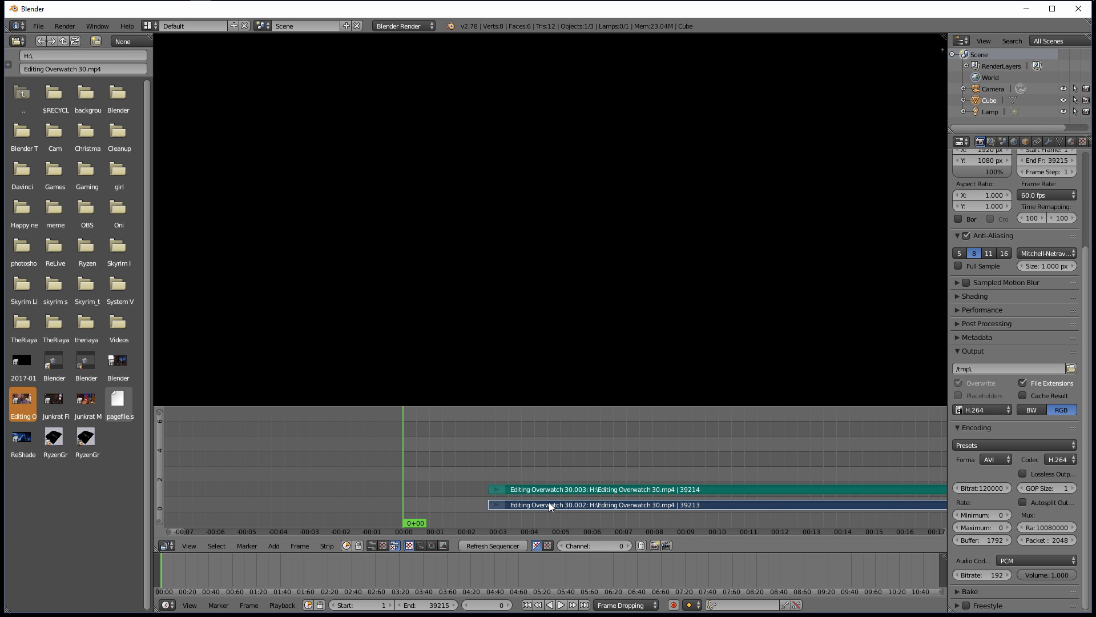
{"action": "key", "text": "g"}
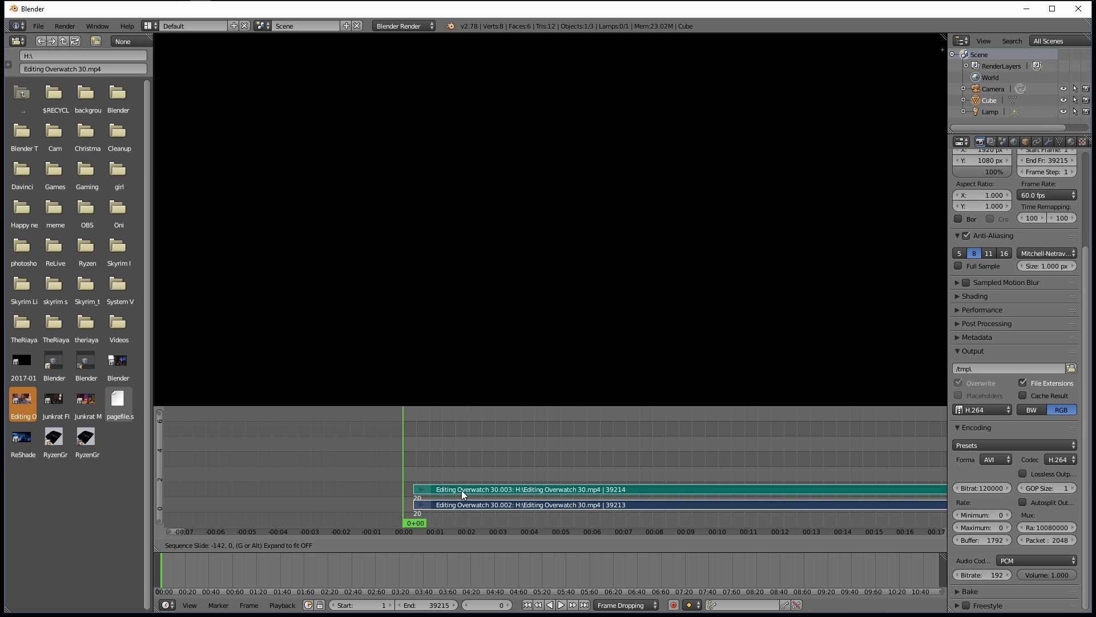
{"action": "left_click", "coordinate": [456, 490]}
Slide both strips further back so they start exactly at frame 1.
{"action": "middle_click_drag", "start_coordinate": [421, 488], "coordinate": [564, 448]}
{"action": "scroll", "coordinate": [578, 440], "scroll_direction": "up", "scroll_amount": 14}
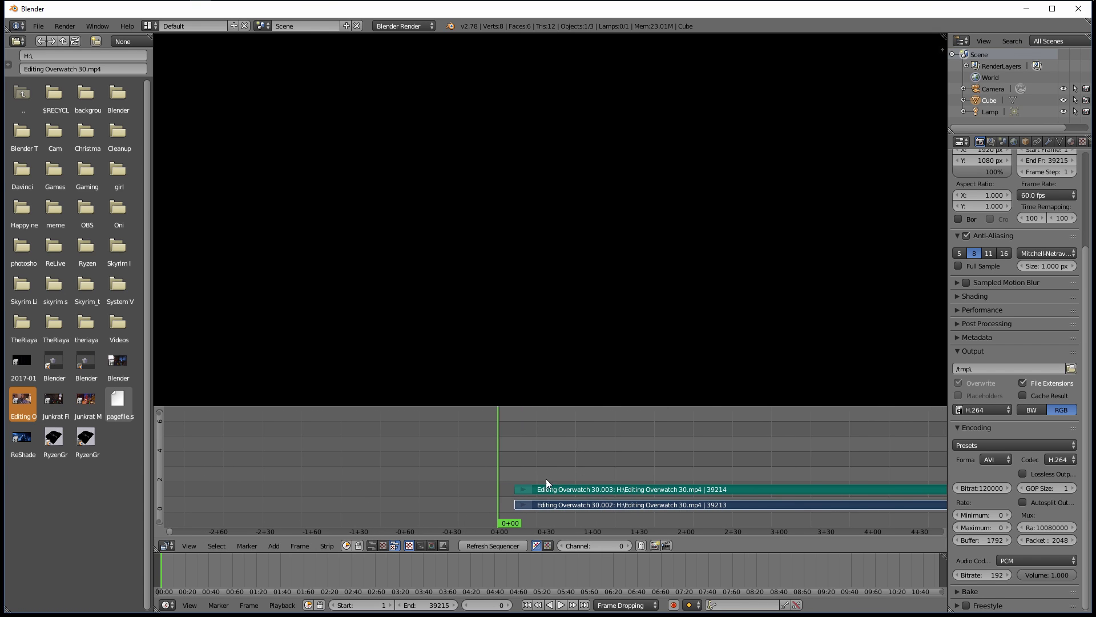
{"action": "scroll", "coordinate": [526, 487], "scroll_direction": "up", "scroll_amount": 3}
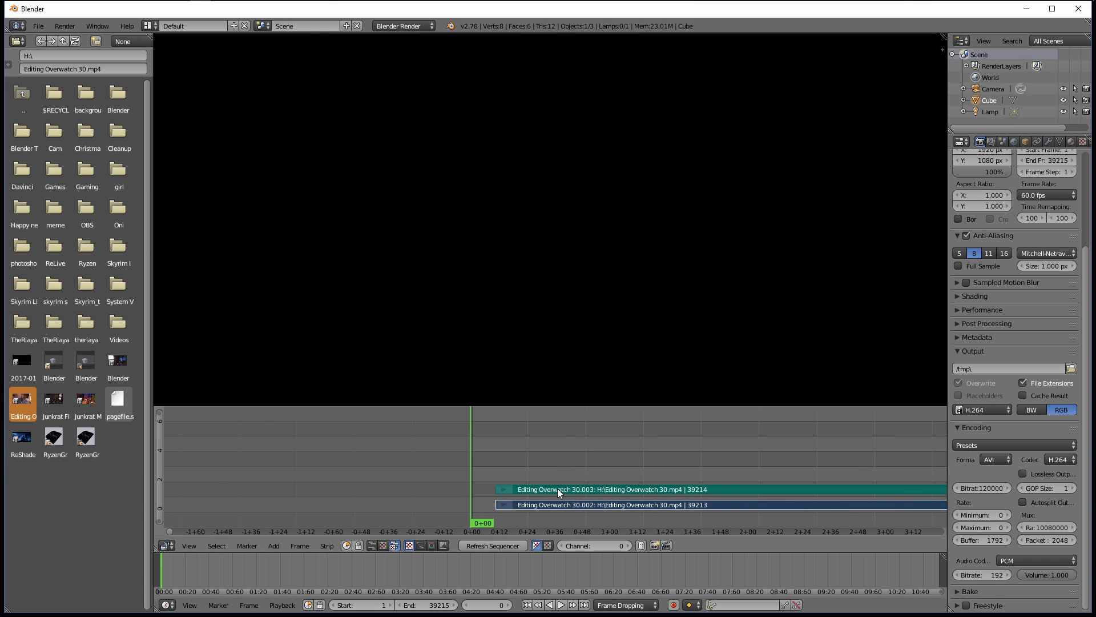
{"action": "key", "text": "g"}
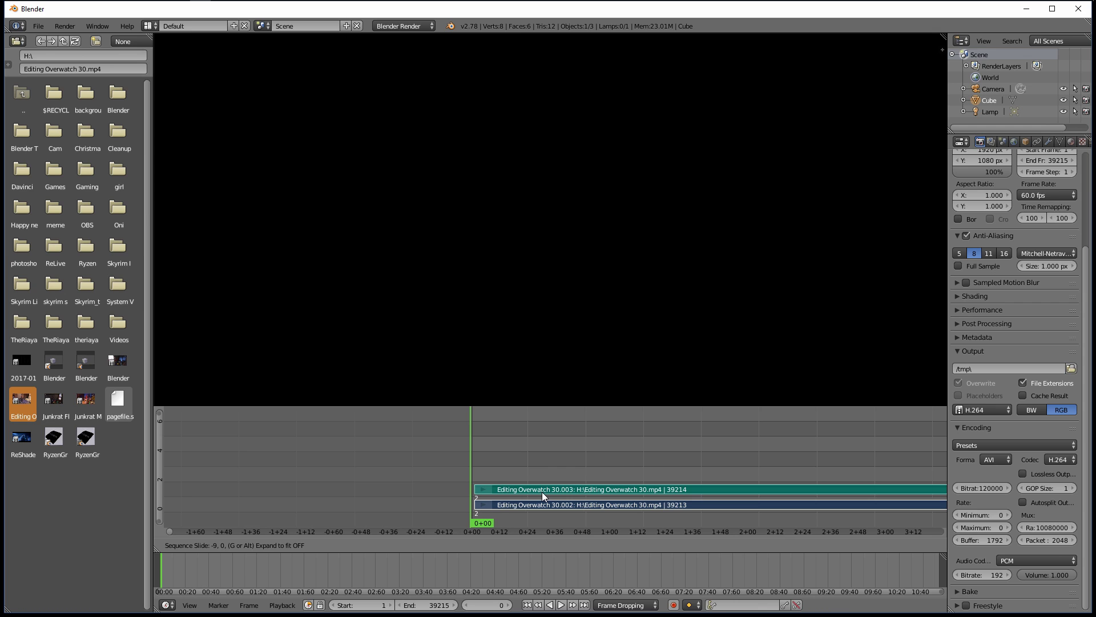
{"action": "left_click", "coordinate": [540, 491]}
{"action": "scroll", "coordinate": [642, 491], "scroll_direction": "down", "scroll_amount": 1}
{"action": "right_click", "coordinate": [637, 506]}
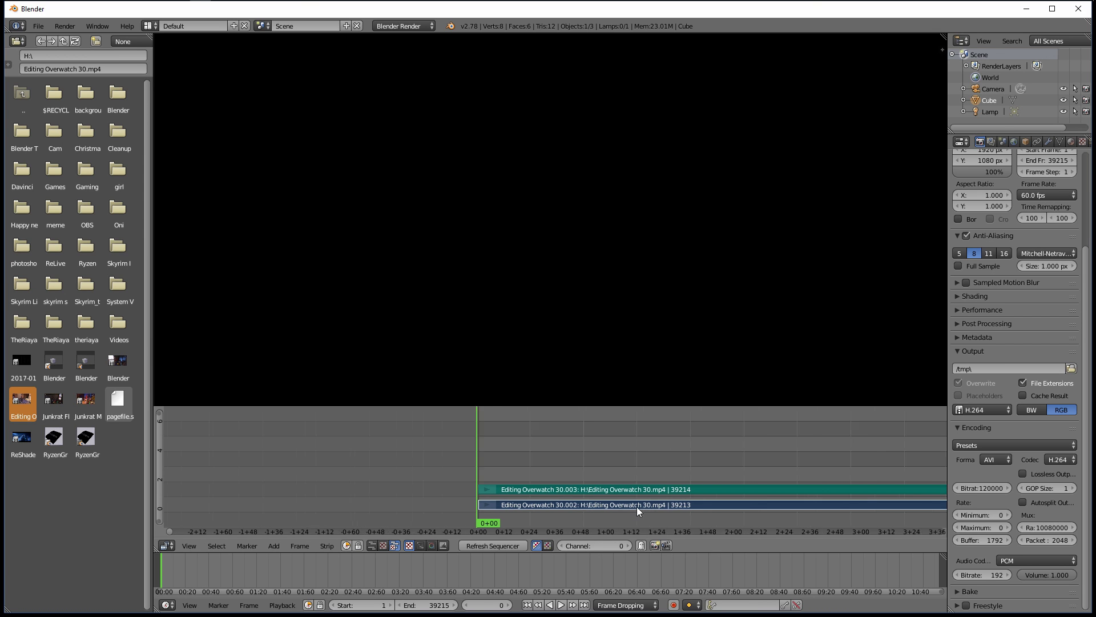
Step the playhead to frame 1, play the trimmed clip until 2+13, and return the playhead to frame 1.
{"action": "scroll", "coordinate": [637, 509], "scroll_direction": "down", "scroll_amount": 4}
{"action": "key", "text": "Right"}
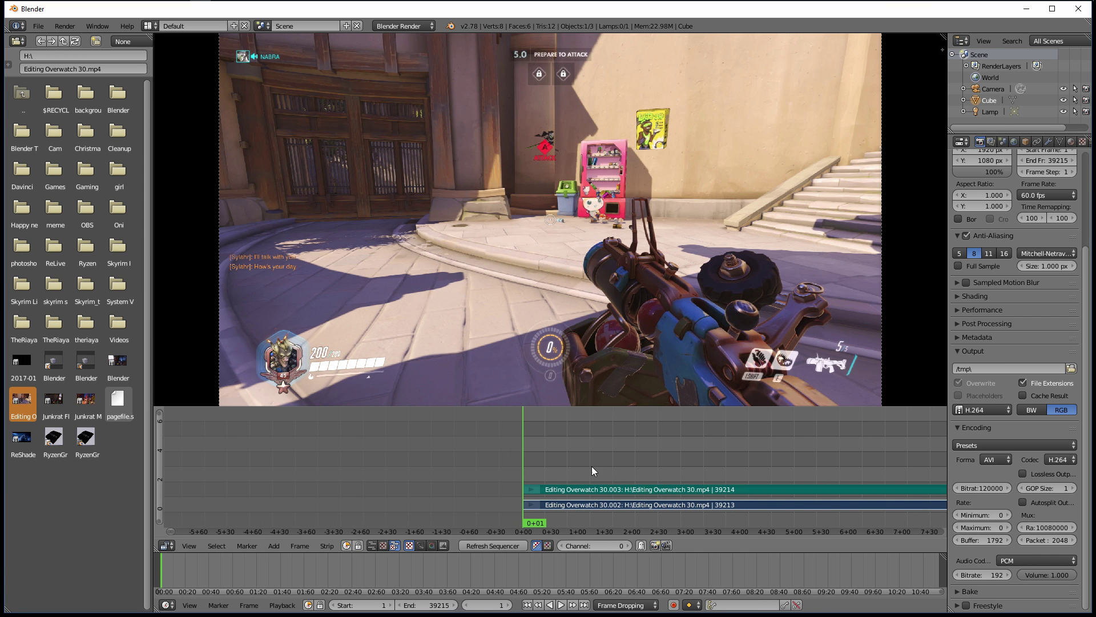
{"action": "middle_click_drag", "start_coordinate": [591, 466], "coordinate": [360, 443], "text": "ctrl"}
{"action": "key", "text": "alt+a"}
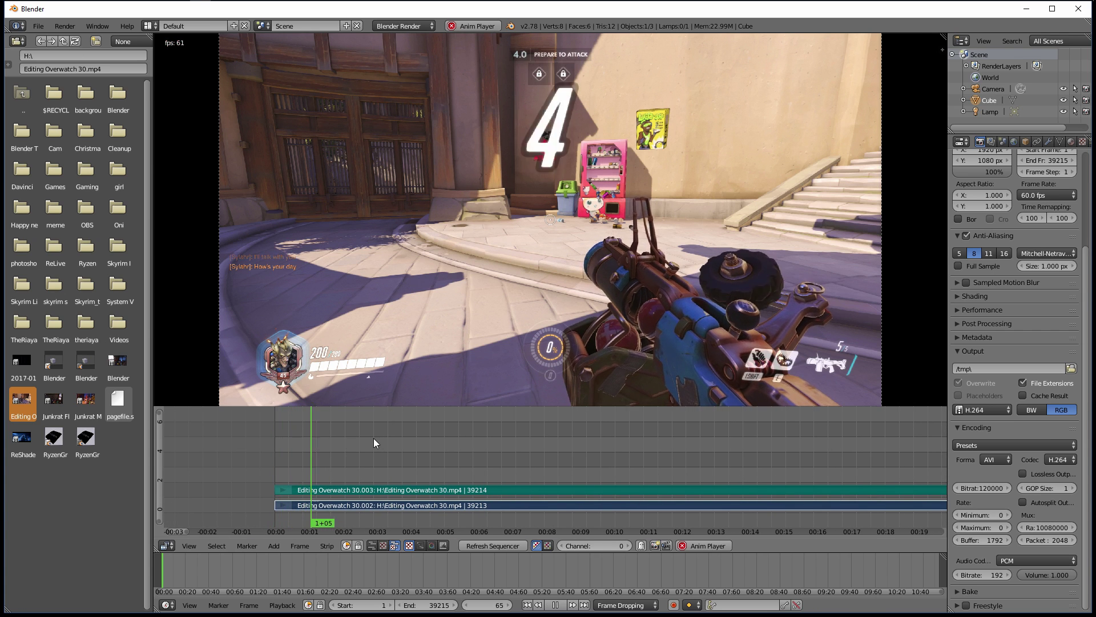
{"action": "key", "text": "alt+a"}
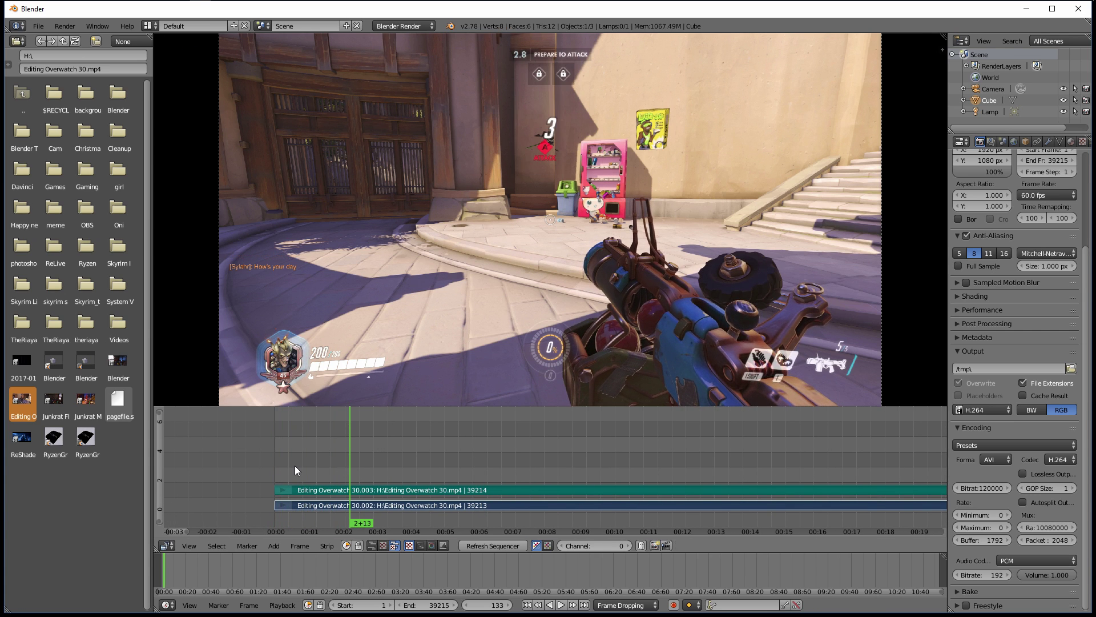
{"action": "key", "text": "shift+Left"}
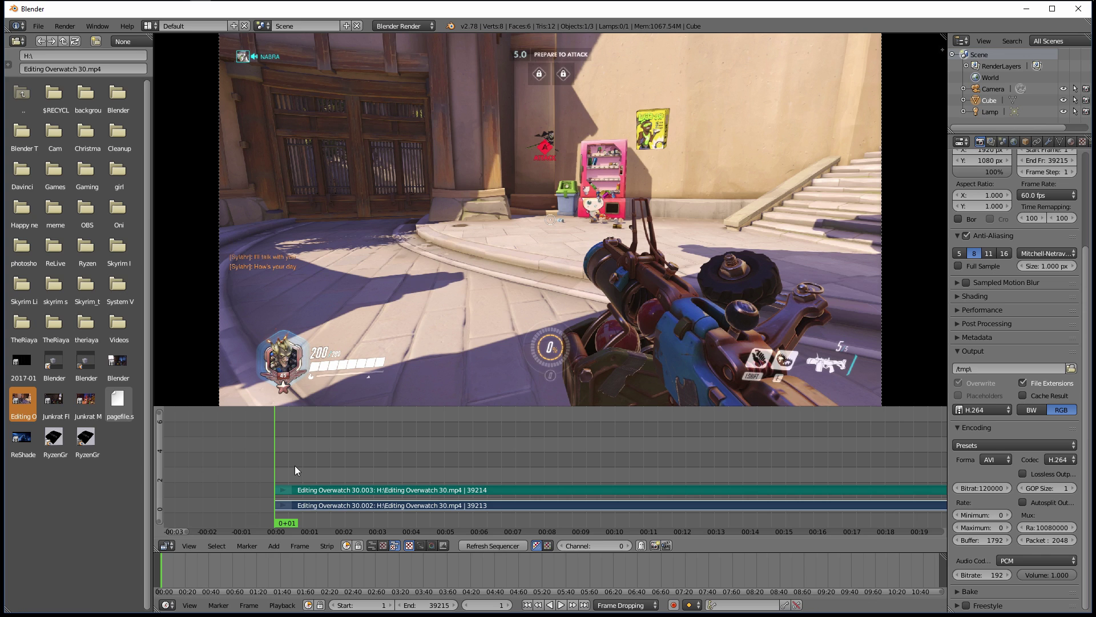
{"action": "left_click", "coordinate": [301, 546]}
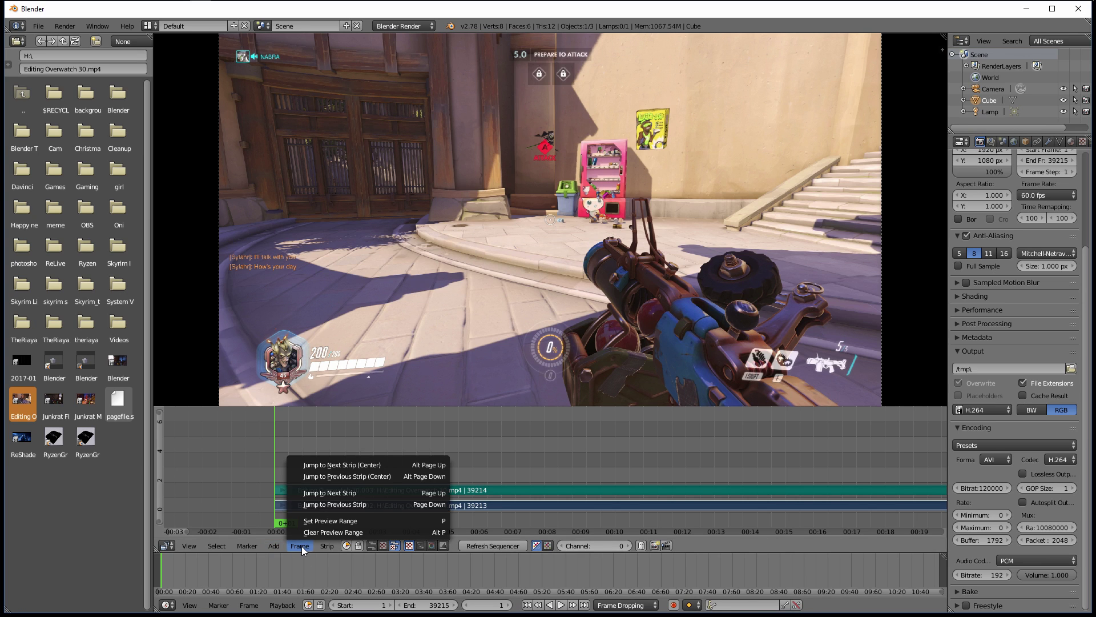
{"action": "left_click", "coordinate": [277, 545]}
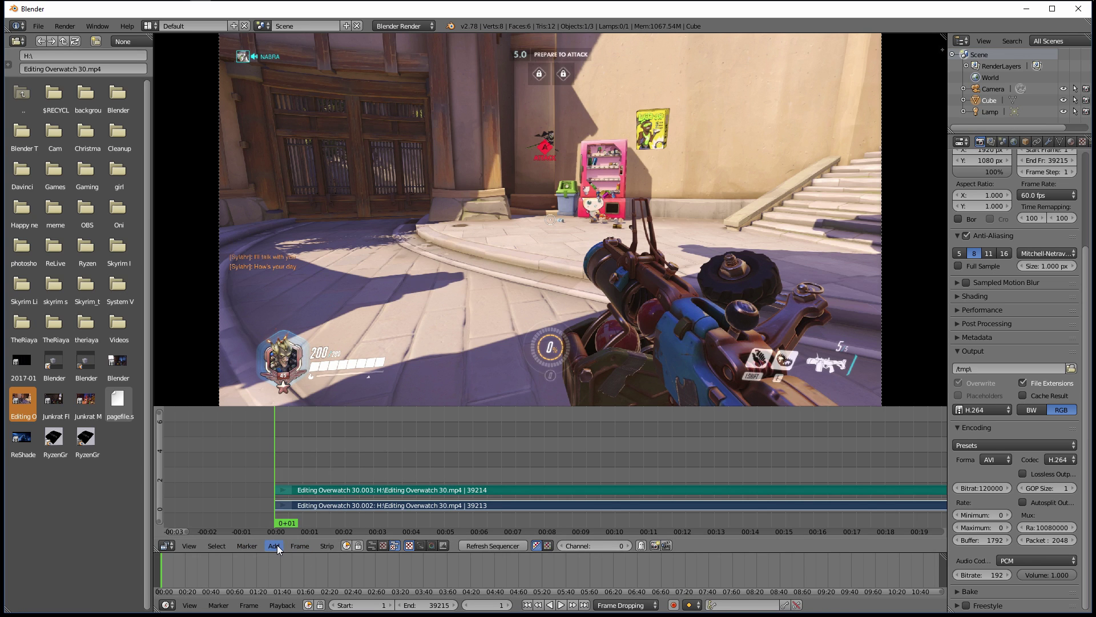
{"action": "left_click", "coordinate": [276, 545]}
{"action": "left_click", "coordinate": [277, 545]}
Show the movie strip's properties and examine the Edit Strip settings, collapsing and expanding that section.
{"action": "key", "text": "n"}
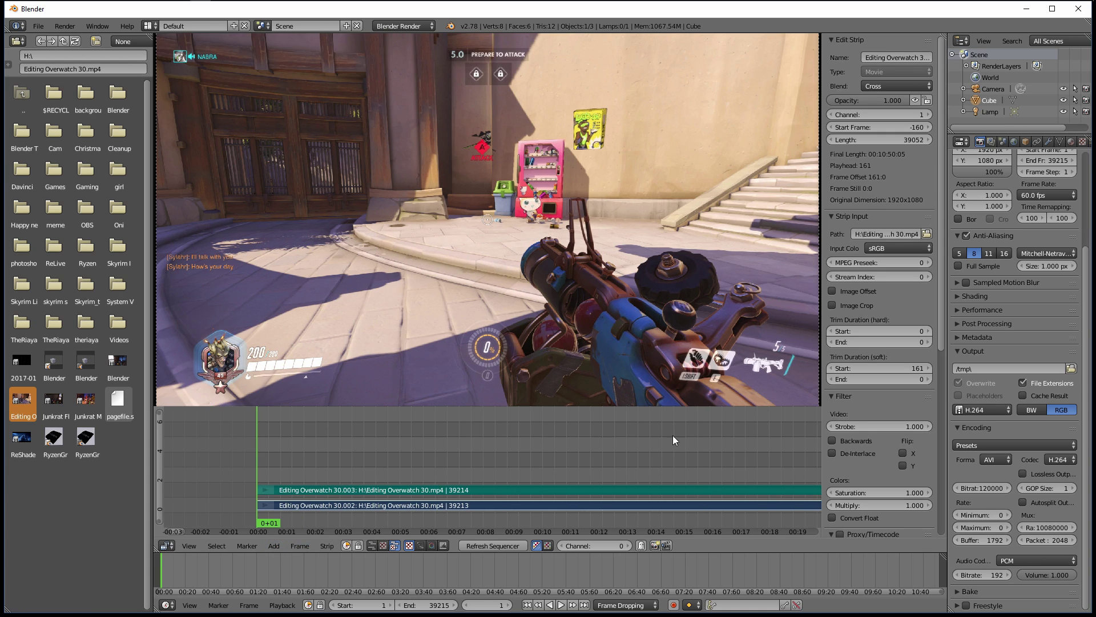
{"action": "left_click", "coordinate": [839, 39]}
{"action": "left_click", "coordinate": [839, 39]}
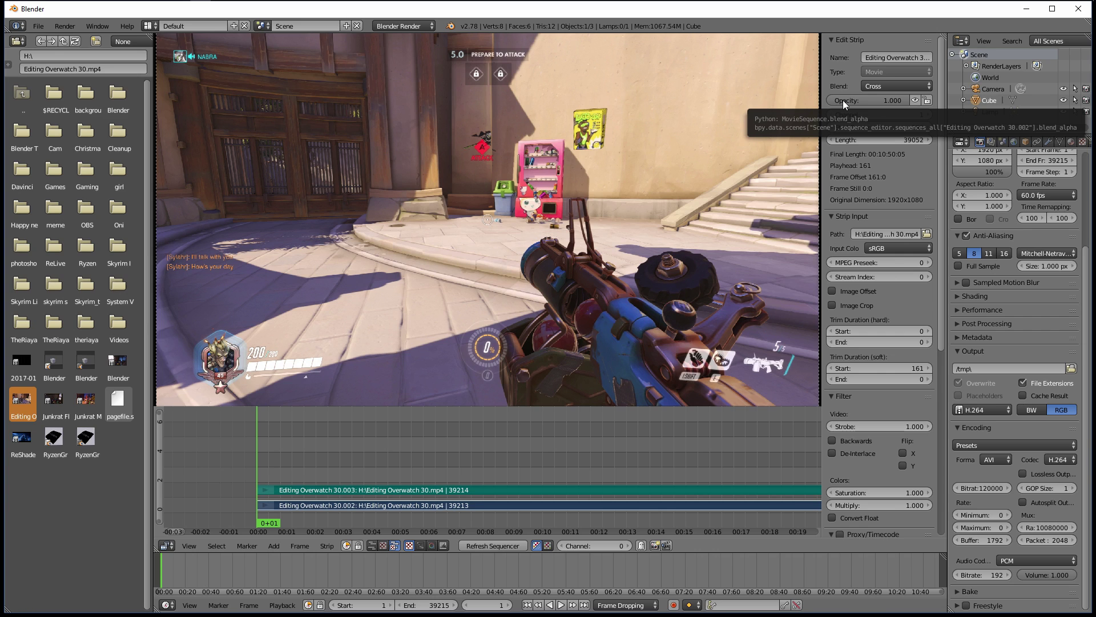
{"action": "left_click", "coordinate": [673, 606]}
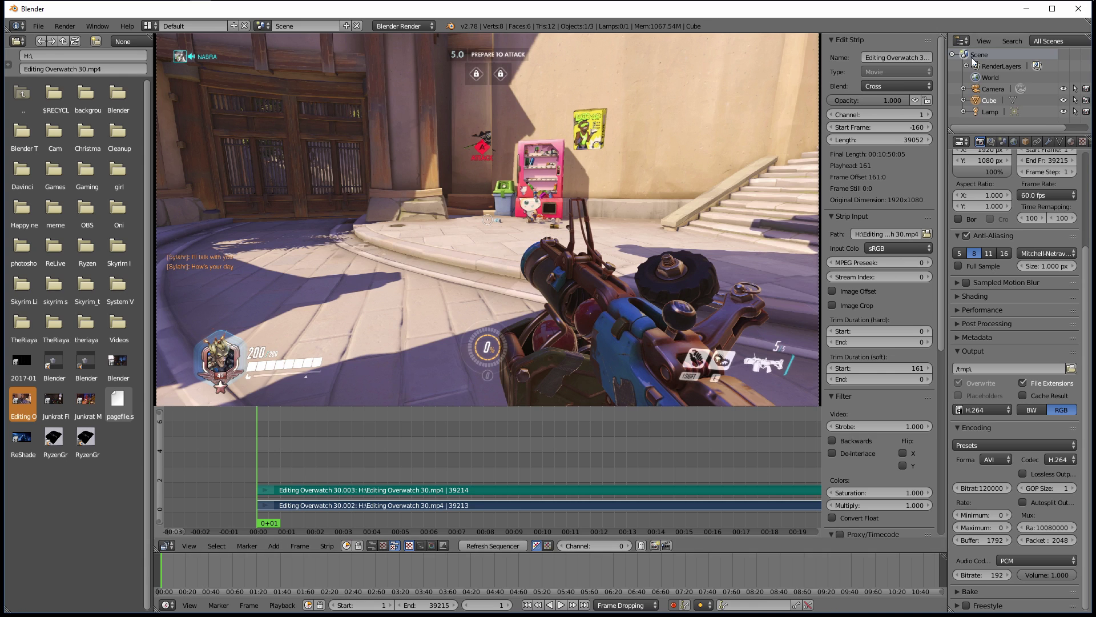
{"action": "key", "text": "i"}
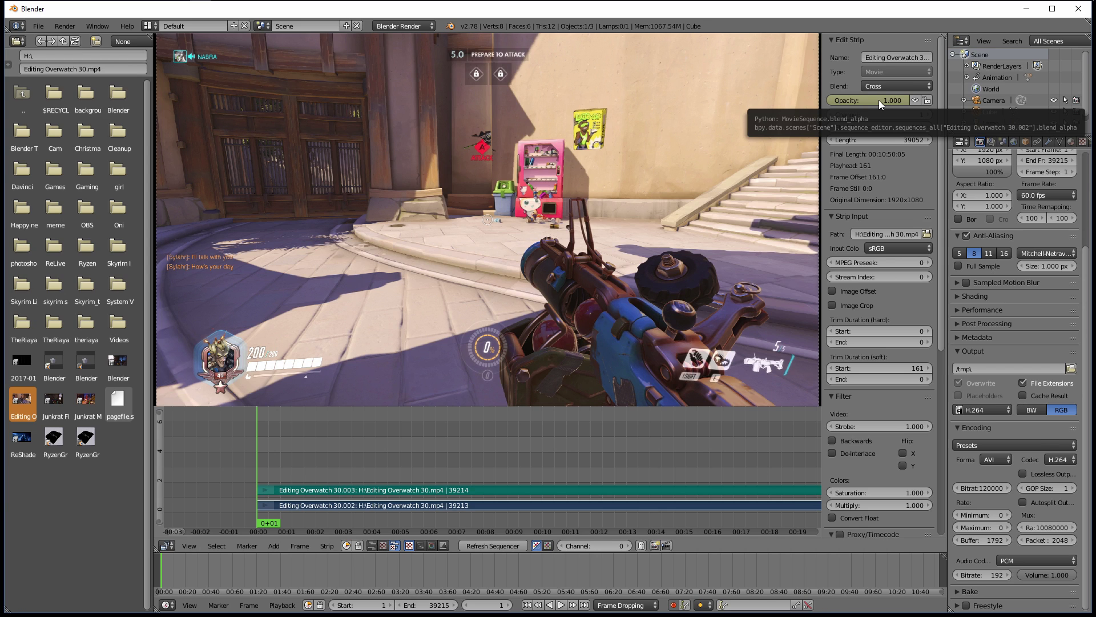
{"action": "key", "text": "ctrl+z"}
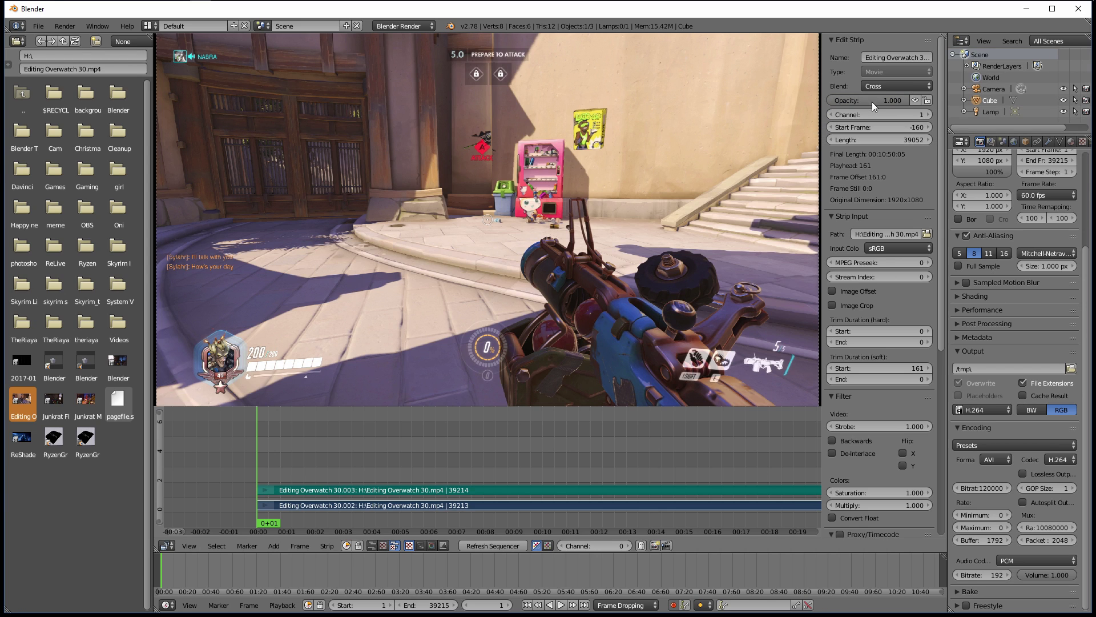
Add a Transform effect strip to the movie strip alone, leaving the audio strip out of the effect.
{"action": "left_click", "coordinate": [267, 543]}
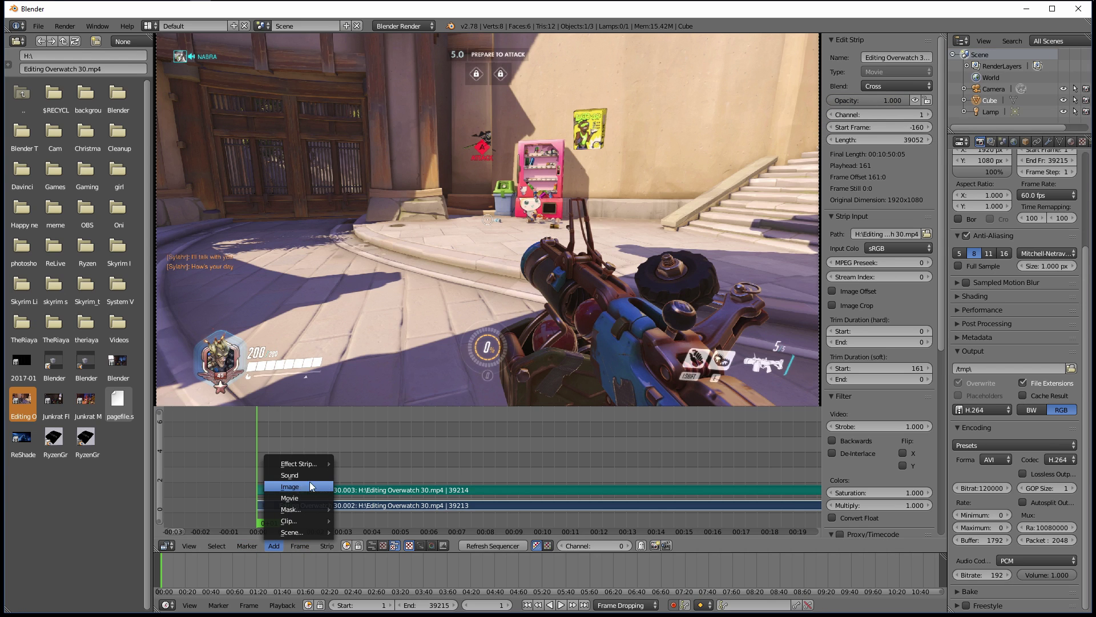
{"action": "mouse_move", "coordinate": [321, 466]}
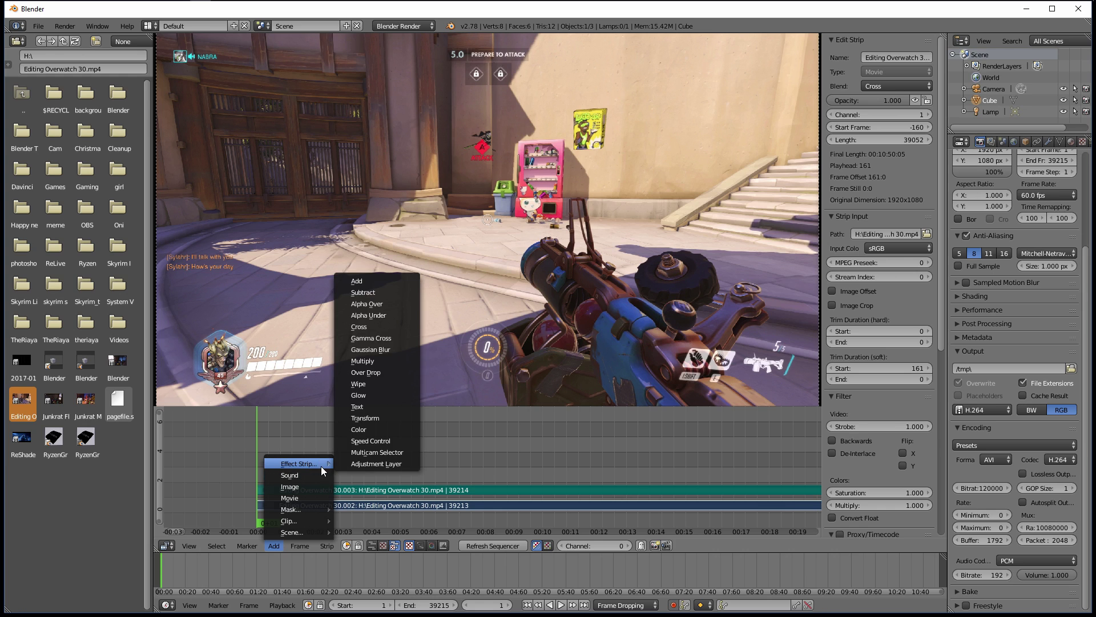
{"action": "left_click", "coordinate": [399, 417]}
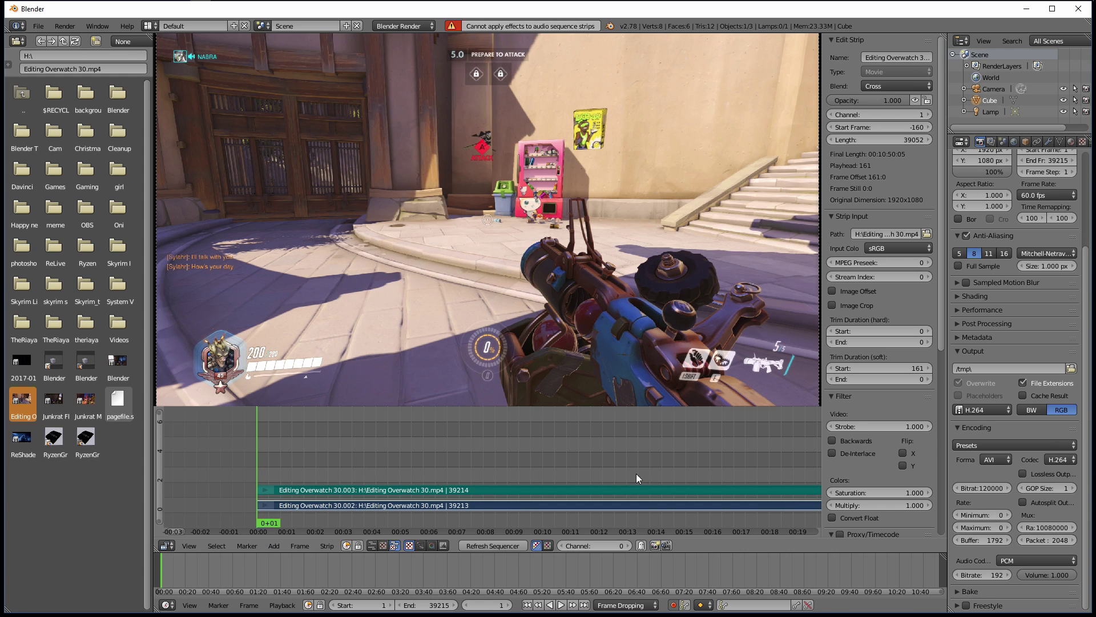
{"action": "left_click", "coordinate": [276, 547]}
{"action": "mouse_move", "coordinate": [299, 465]}
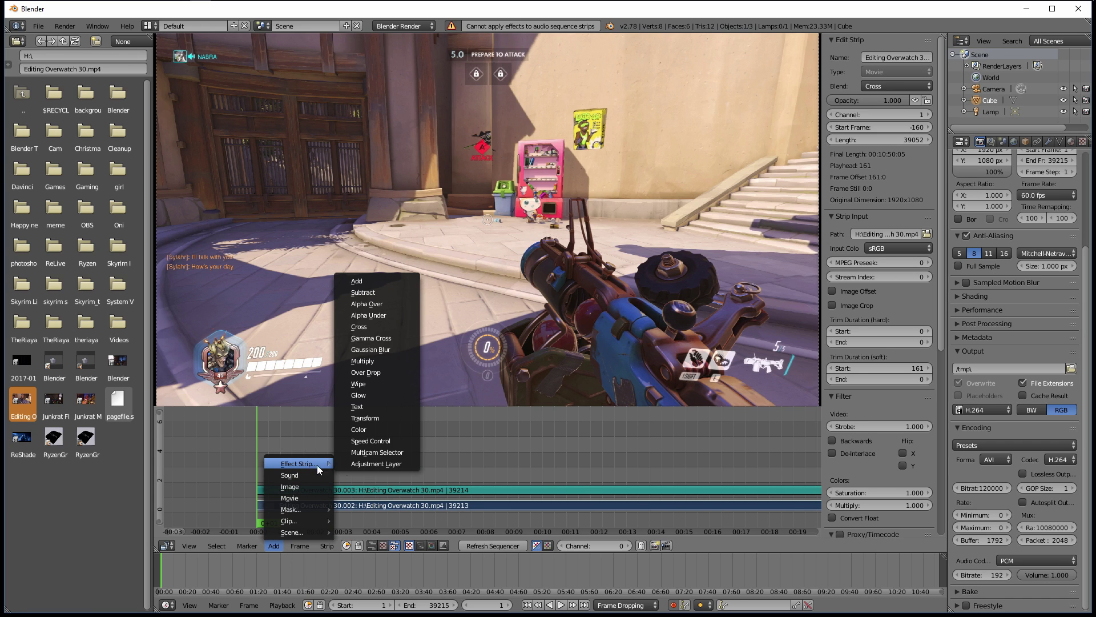
{"action": "left_click", "coordinate": [399, 419]}
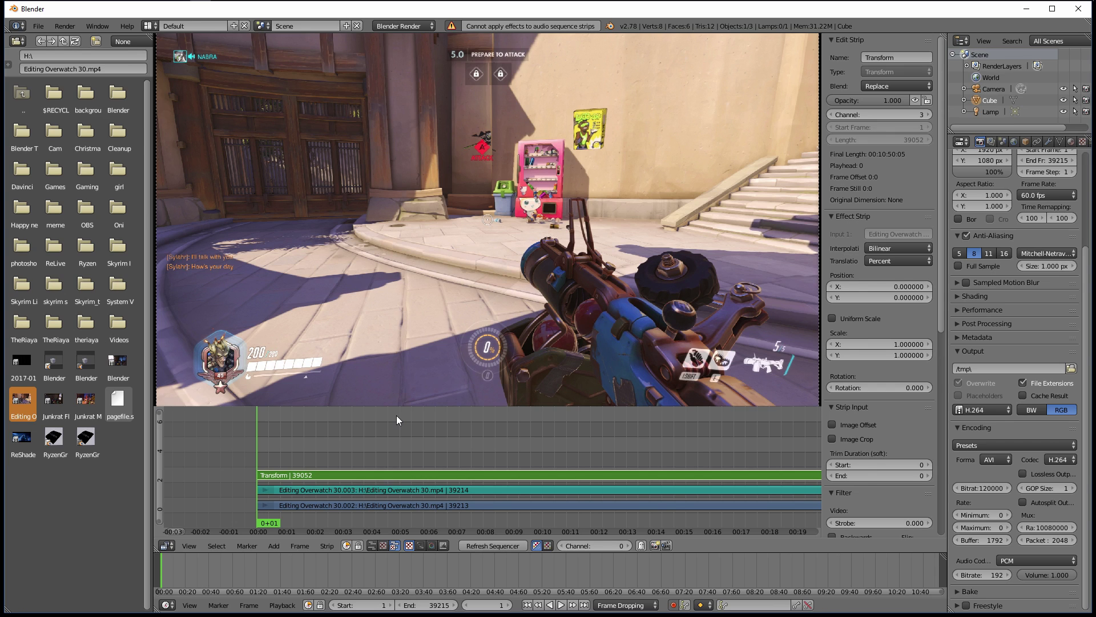
Move the playhead to frame 60 and keyframe the Transform strip's opacity at 1.000.
{"action": "left_click", "coordinate": [489, 603]}
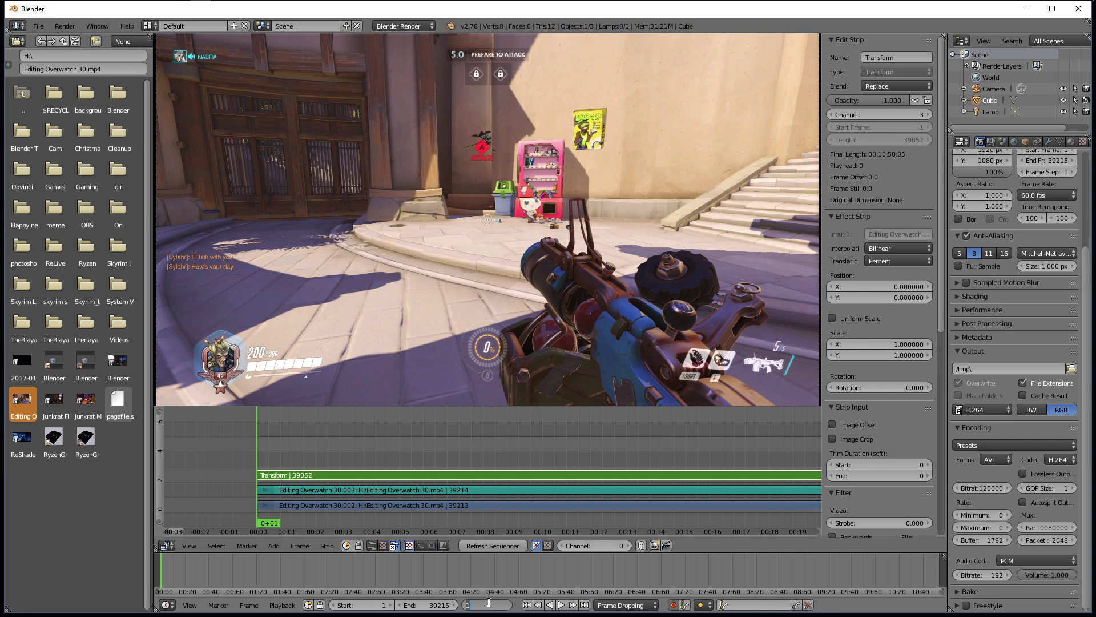
{"action": "type", "text": "61"}
{"action": "key", "text": "Return"}
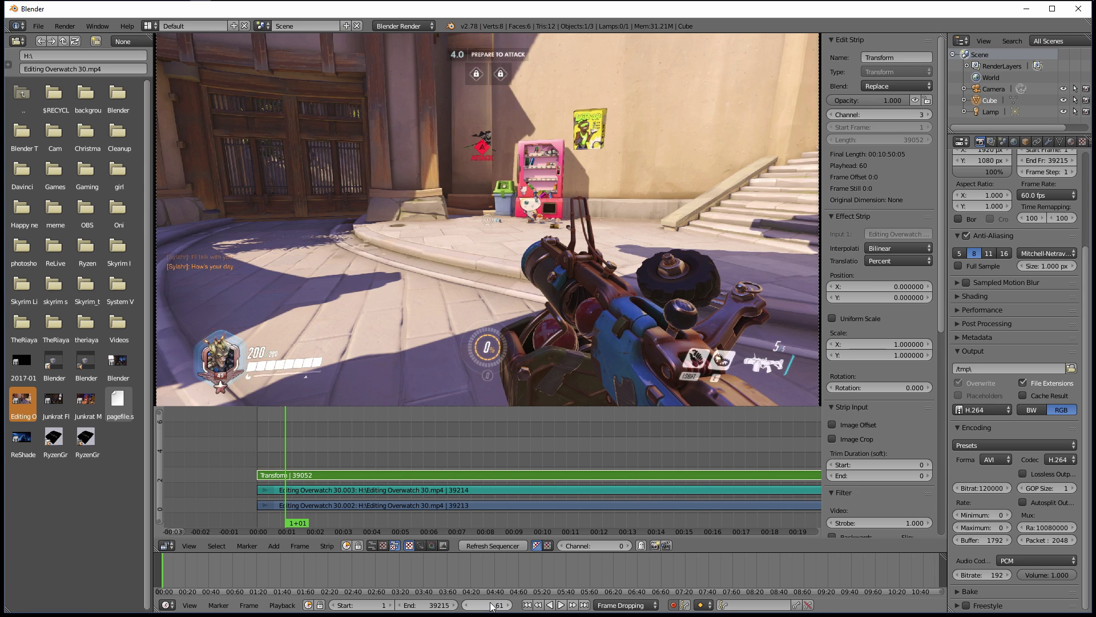
{"action": "key", "text": "Left"}
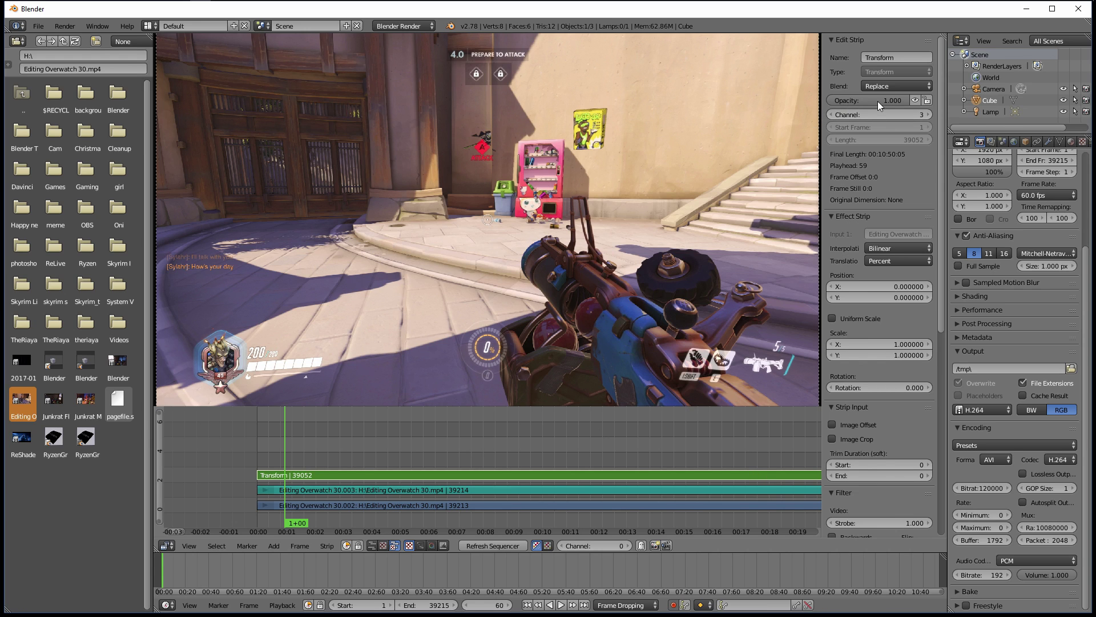
{"action": "key", "text": "i"}
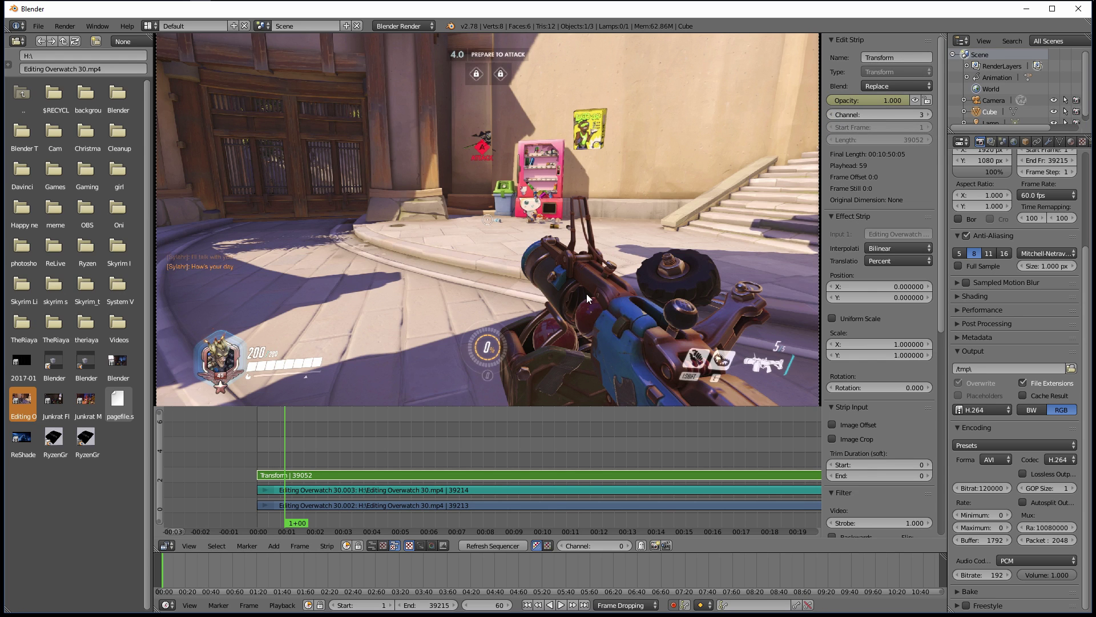
Return the playhead to frame 1 and keyframe the Transform strip's opacity at 0.
{"action": "key", "text": "shift+Left"}
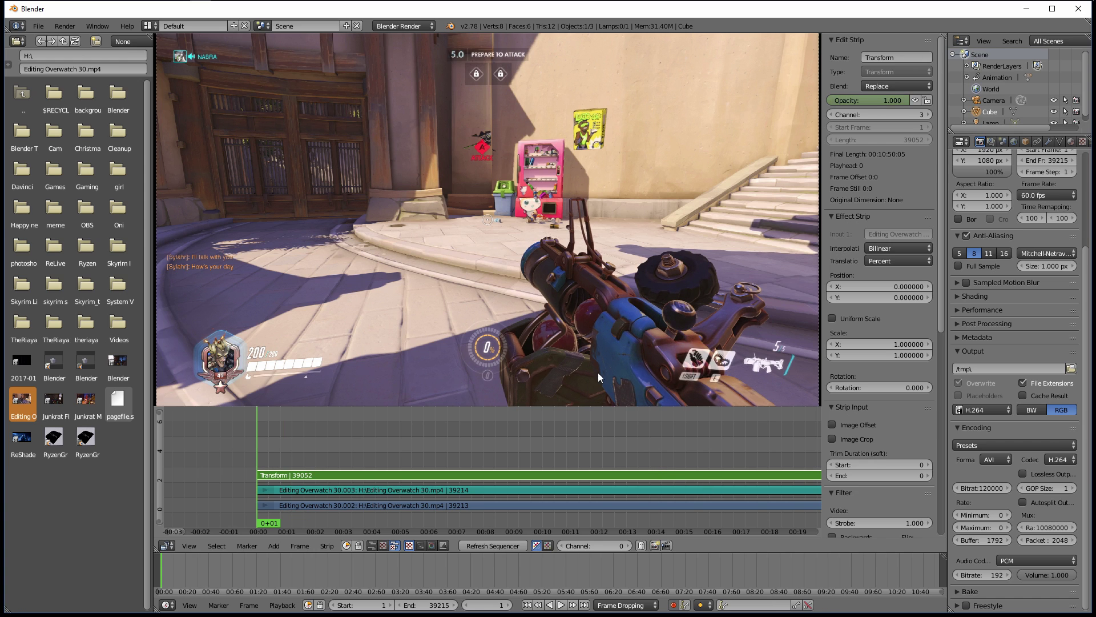
{"action": "left_click", "coordinate": [857, 101]}
{"action": "type", "text": "0"}
{"action": "key", "text": "Return"}
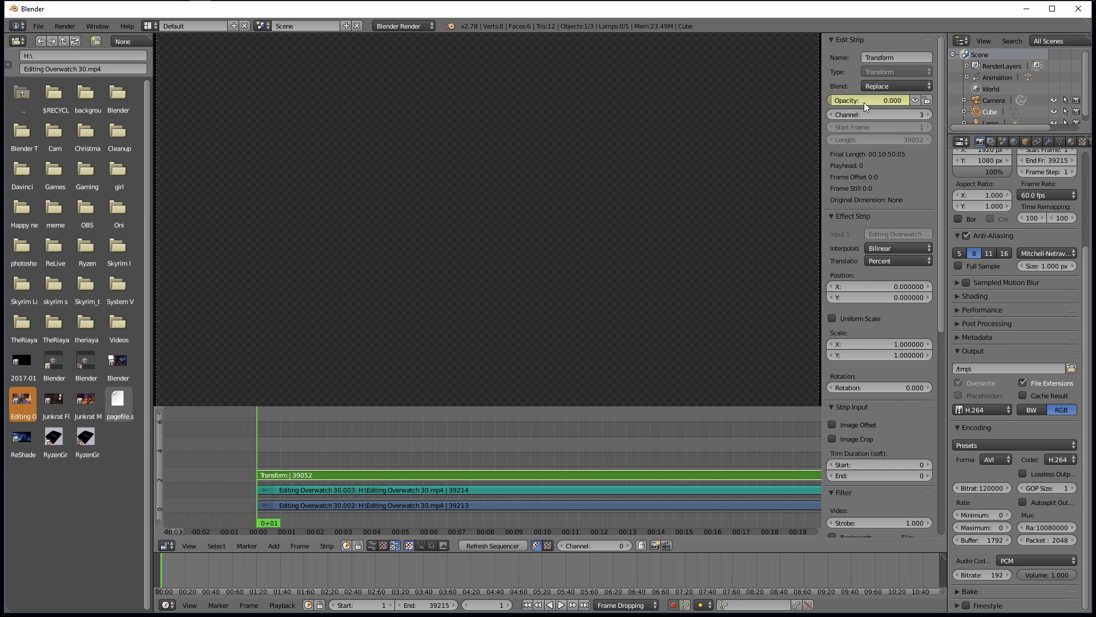
Play the opacity fade-in from frame 1 and jump between its two keyframes to check it.
{"action": "key", "text": "alt+a"}
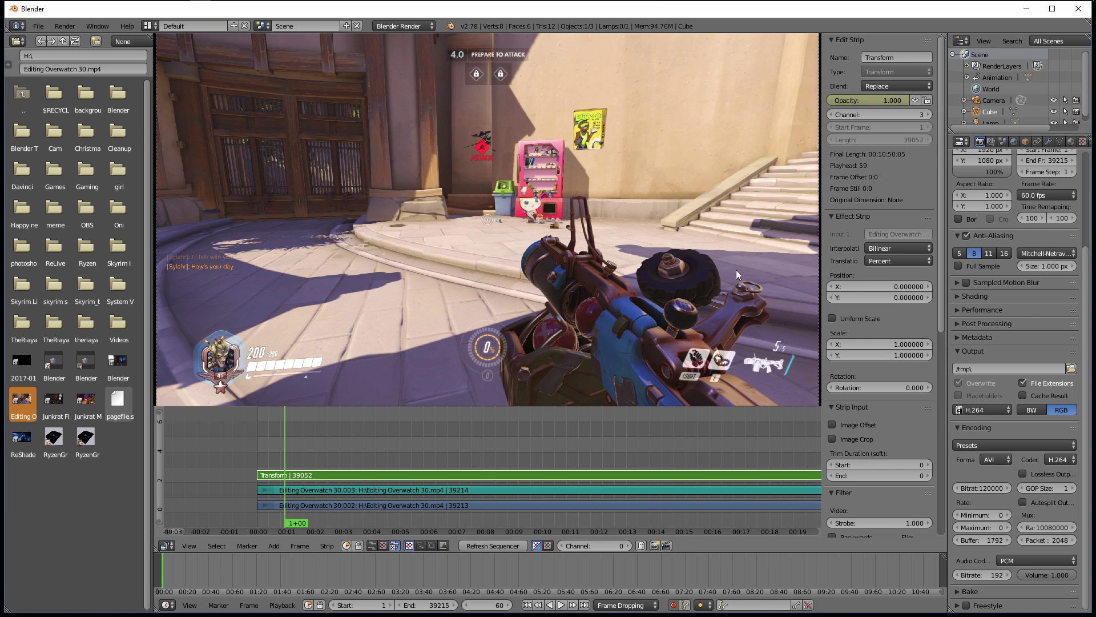
{"action": "key", "text": "shift+Left"}
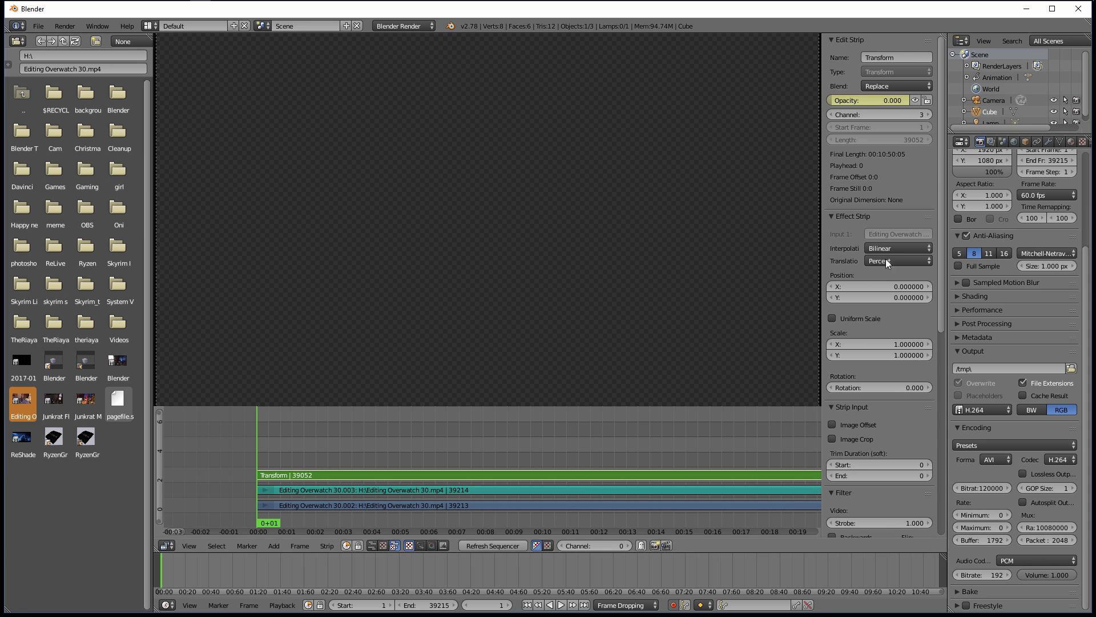
{"action": "key", "text": "Up"}
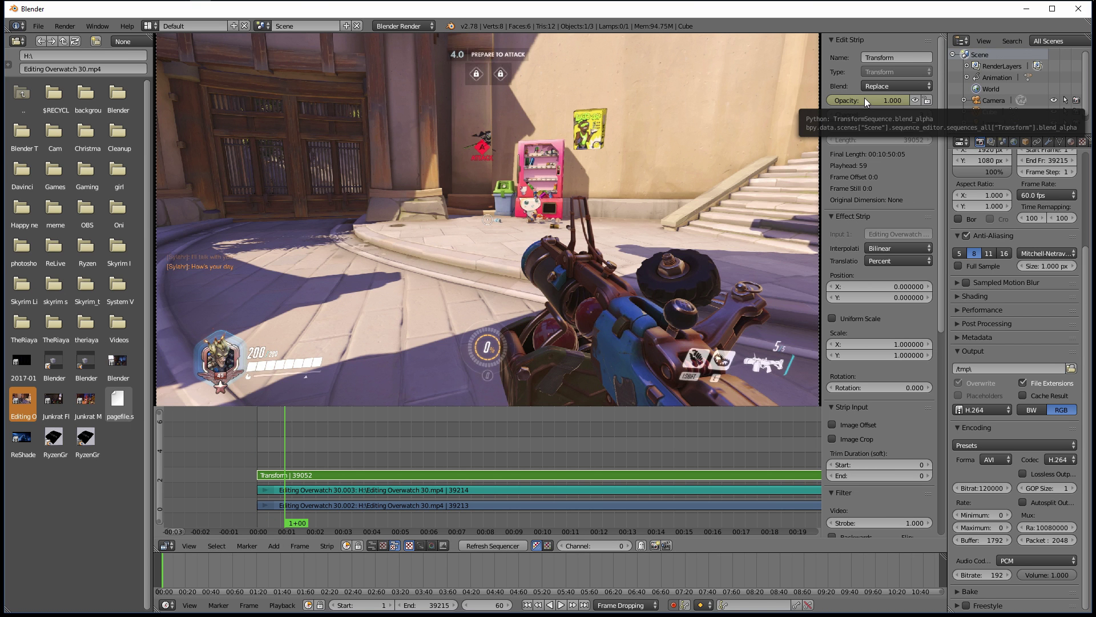
{"action": "key", "text": "Down"}
{"action": "key", "text": "Up"}
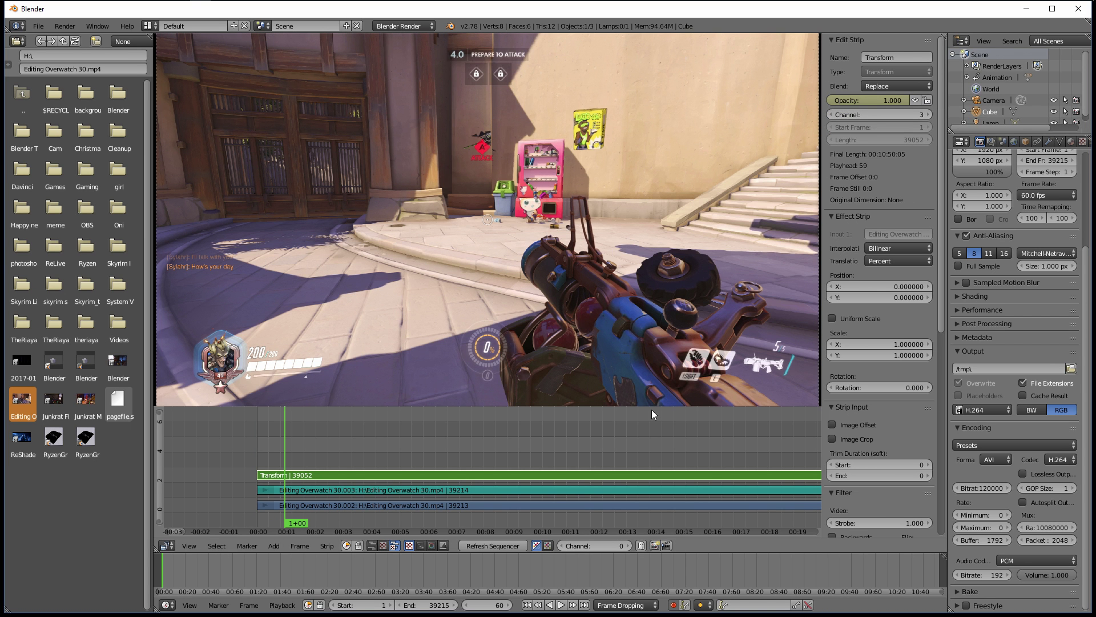
Move the playhead to frame 6000 and make that the scene's end frame.
{"action": "left_click", "coordinate": [486, 604]}
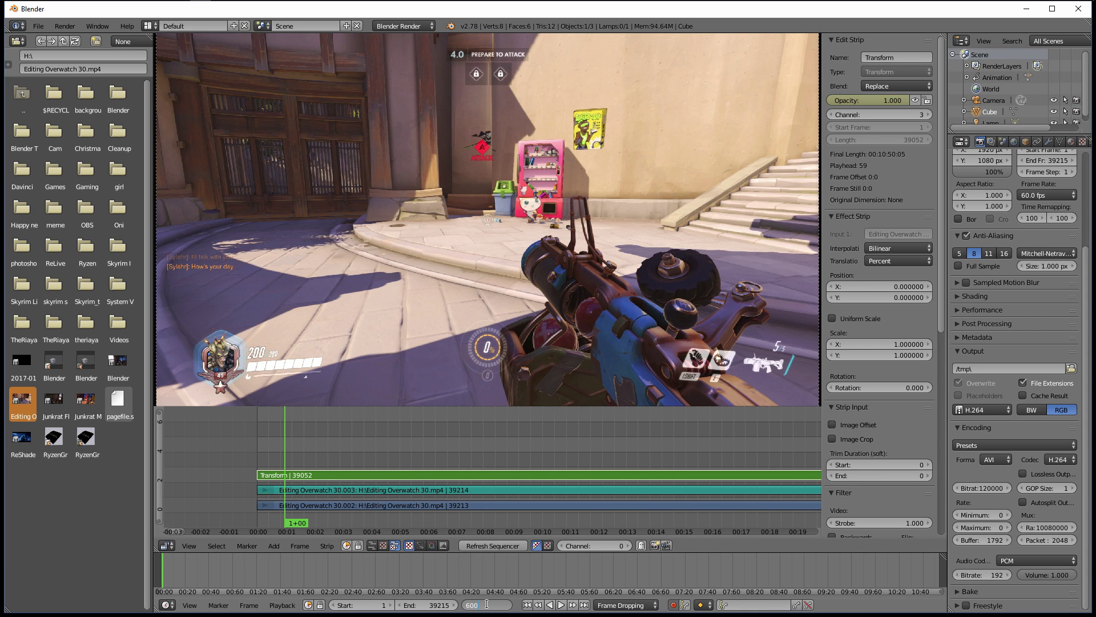
{"action": "type", "text": "600"}
{"action": "key", "text": "Return"}
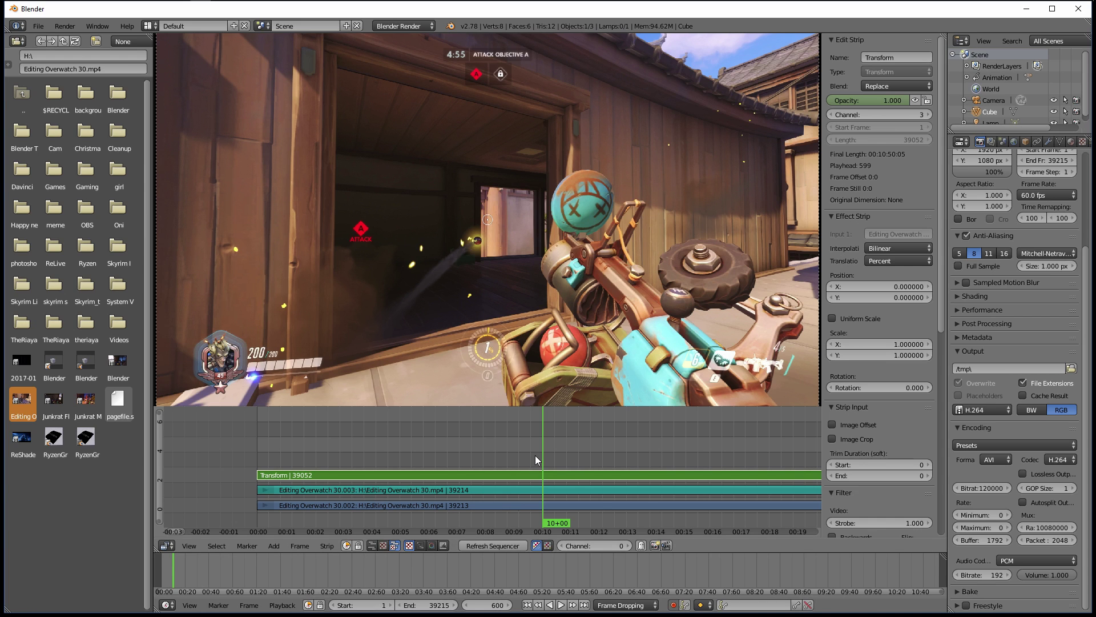
{"action": "left_click", "coordinate": [489, 606]}
{"action": "type", "text": "6000"}
{"action": "key", "text": "Return"}
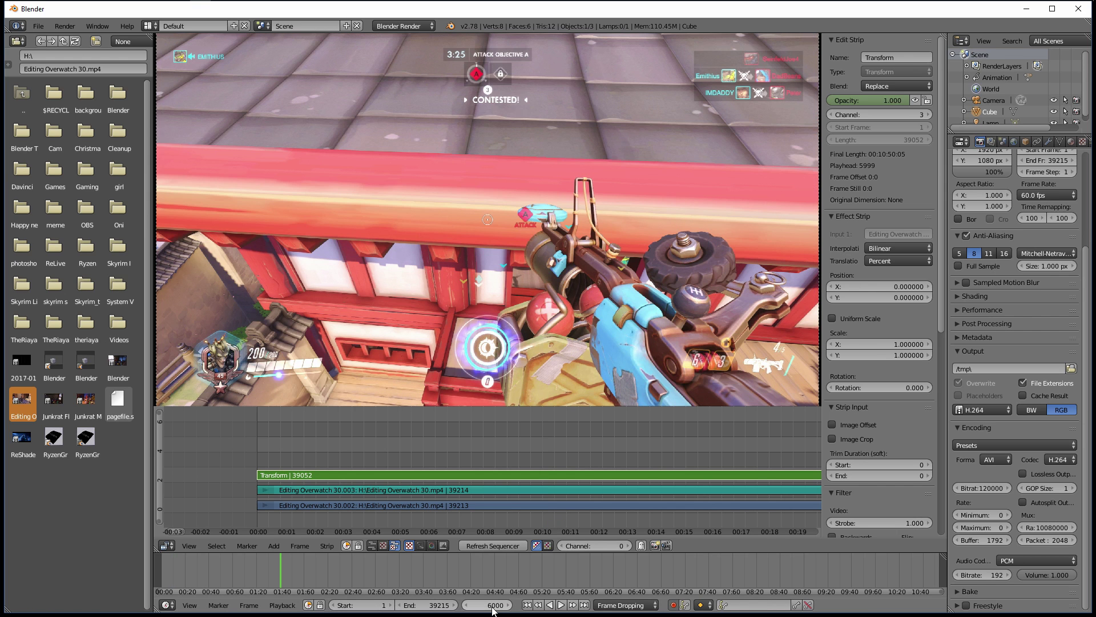
{"action": "key", "text": "e"}
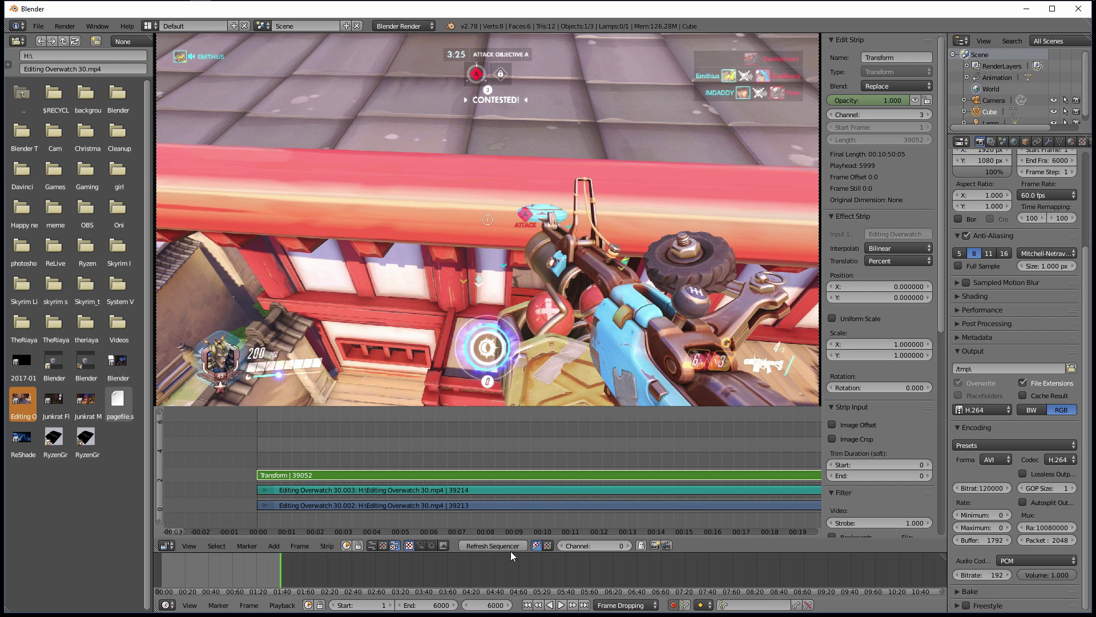
Cut the movie, audio and Transform strips at frame 6000 and delete everything after the cut.
{"action": "key", "text": "Home"}
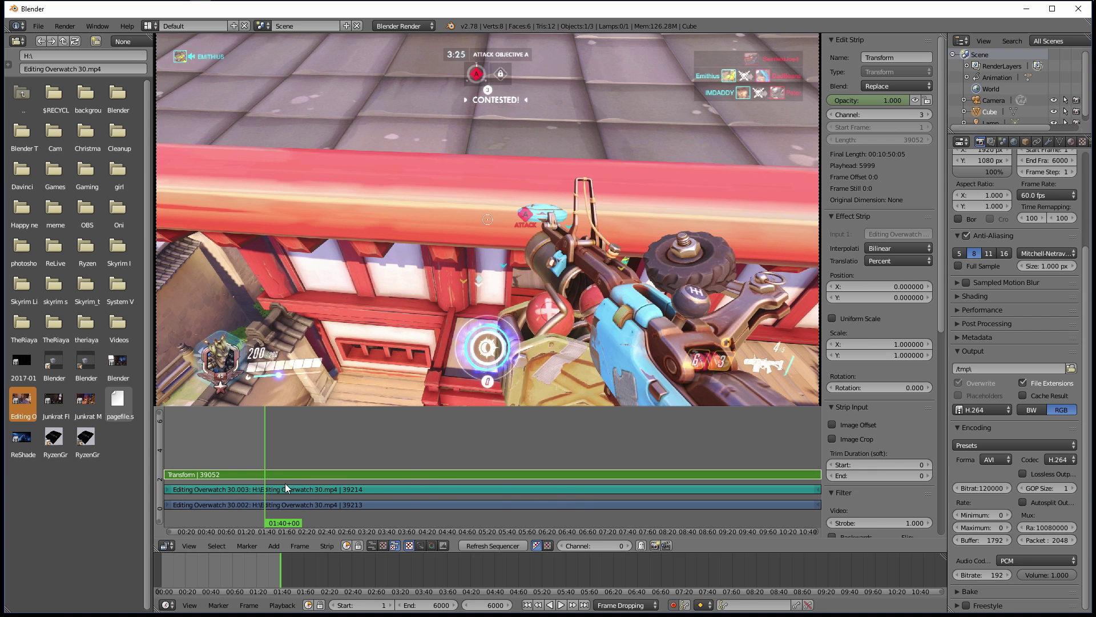
{"action": "scroll", "coordinate": [549, 474], "scroll_direction": "up", "scroll_amount": 5}
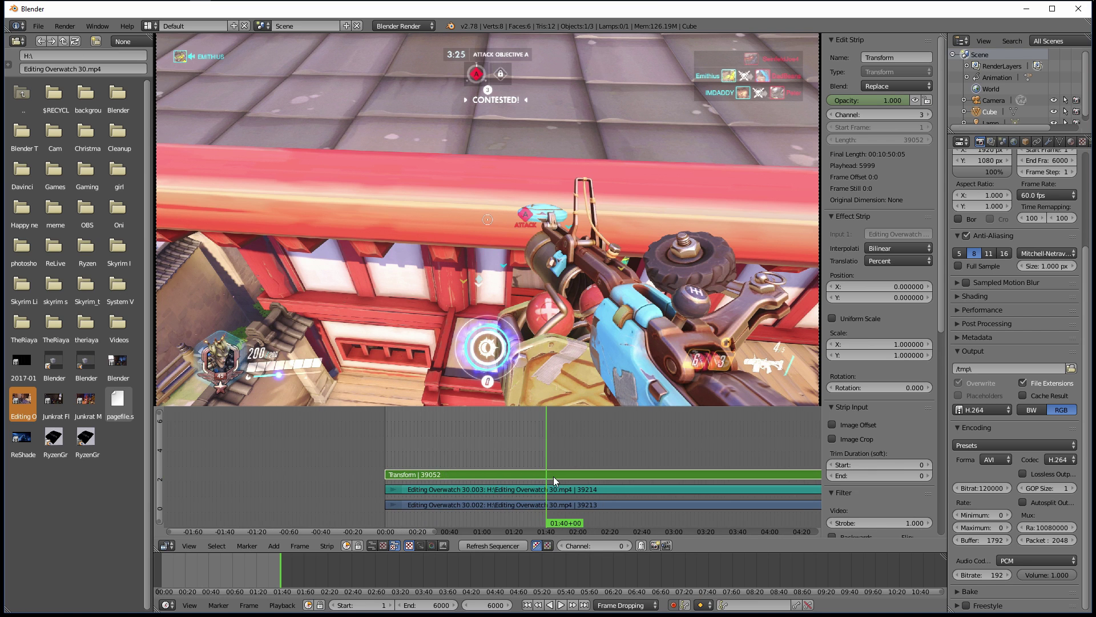
{"action": "scroll", "coordinate": [554, 477], "scroll_direction": "up", "scroll_amount": 5}
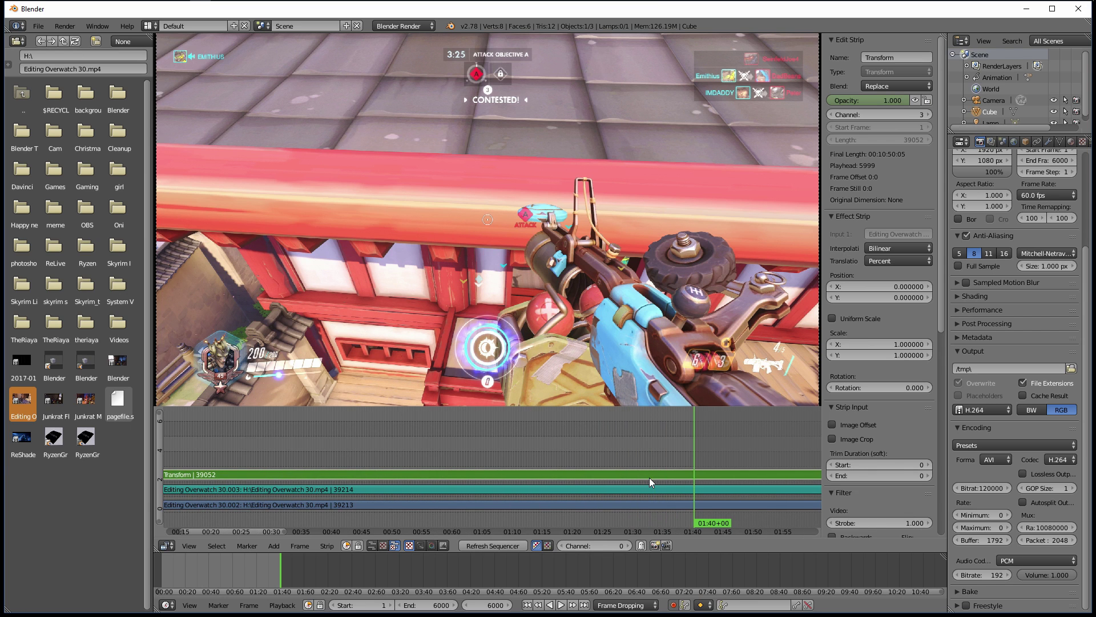
{"action": "scroll", "coordinate": [649, 477], "scroll_direction": "down", "scroll_amount": 5, "text": "ctrl"}
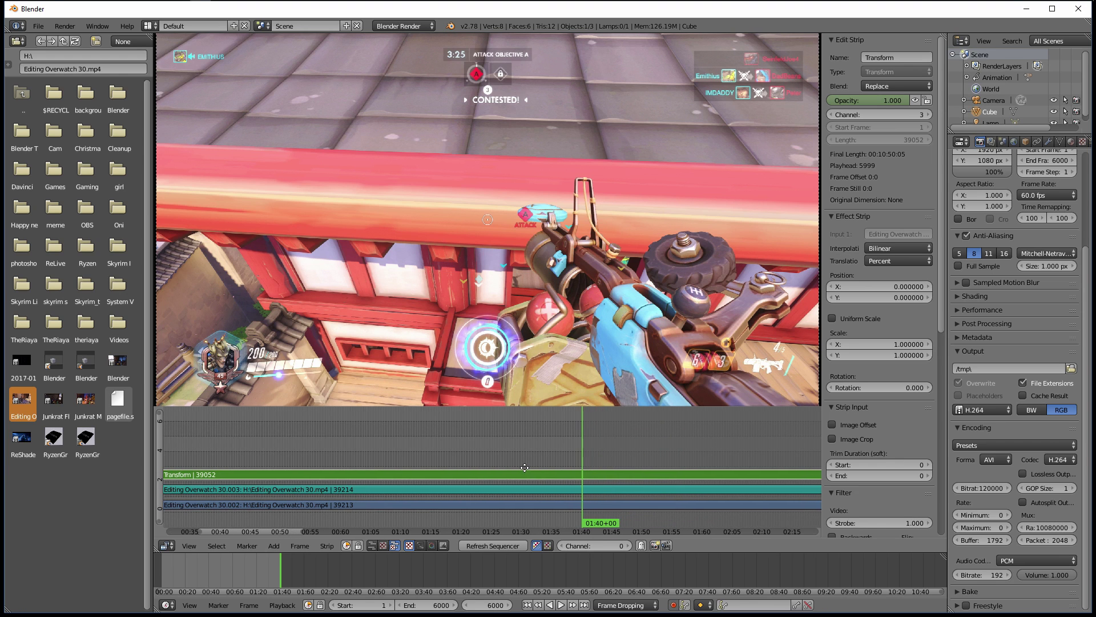
{"action": "left_click", "coordinate": [620, 492]}
{"action": "left_click", "coordinate": [615, 471]}
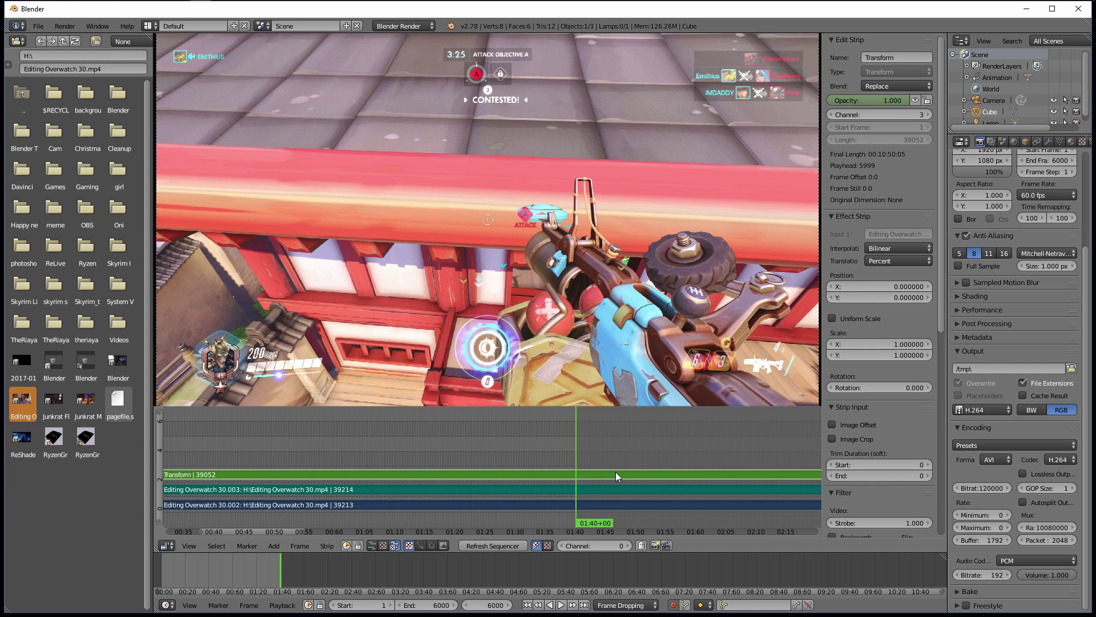
{"action": "key", "text": "k"}
{"action": "key", "text": "Delete"}
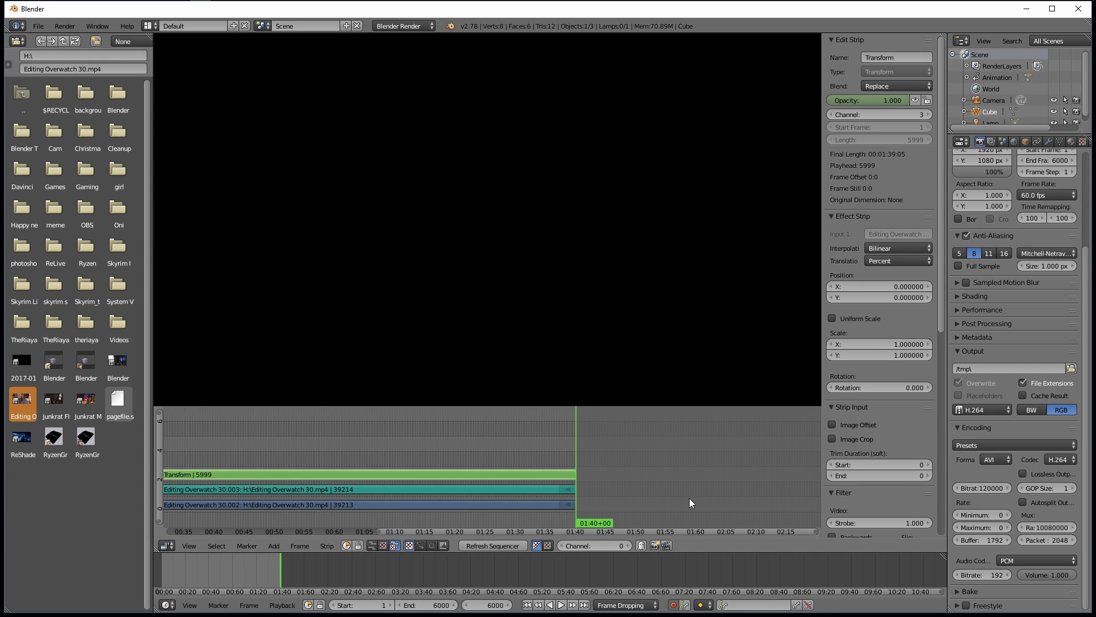
Move the playhead to frame 5940, one second before the end of the clip.
{"action": "scroll", "coordinate": [685, 473], "scroll_direction": "up", "scroll_amount": 4, "text": "ctrl"}
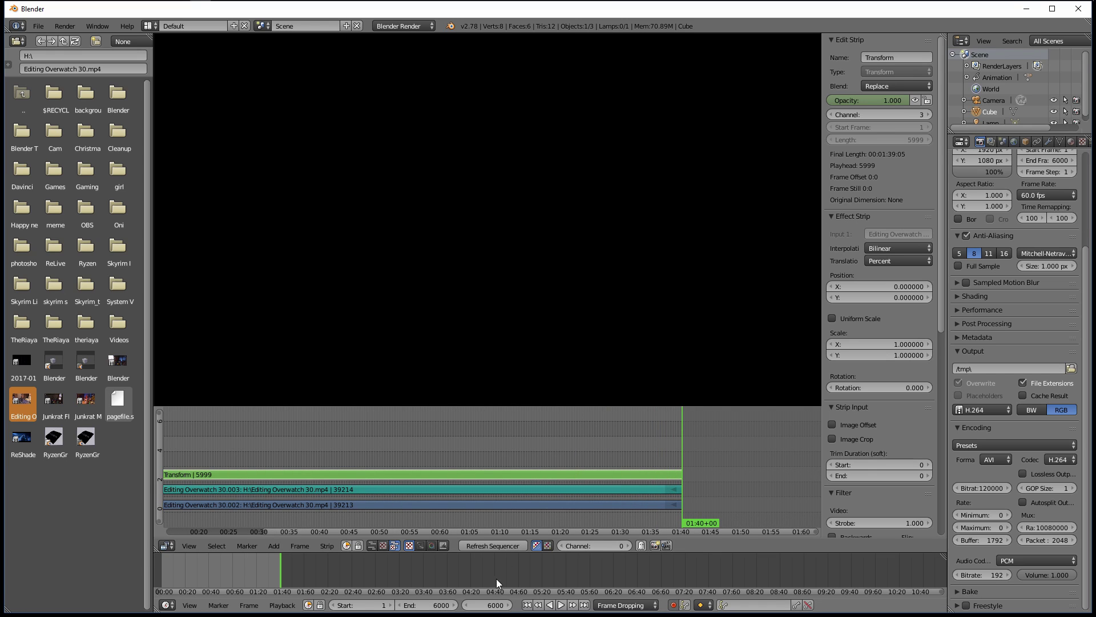
{"action": "left_click", "coordinate": [487, 604]}
{"action": "left_click_drag", "start_coordinate": [491, 605], "coordinate": [433, 601]}
{"action": "type", "text": "5940"}
{"action": "key", "text": "Return"}
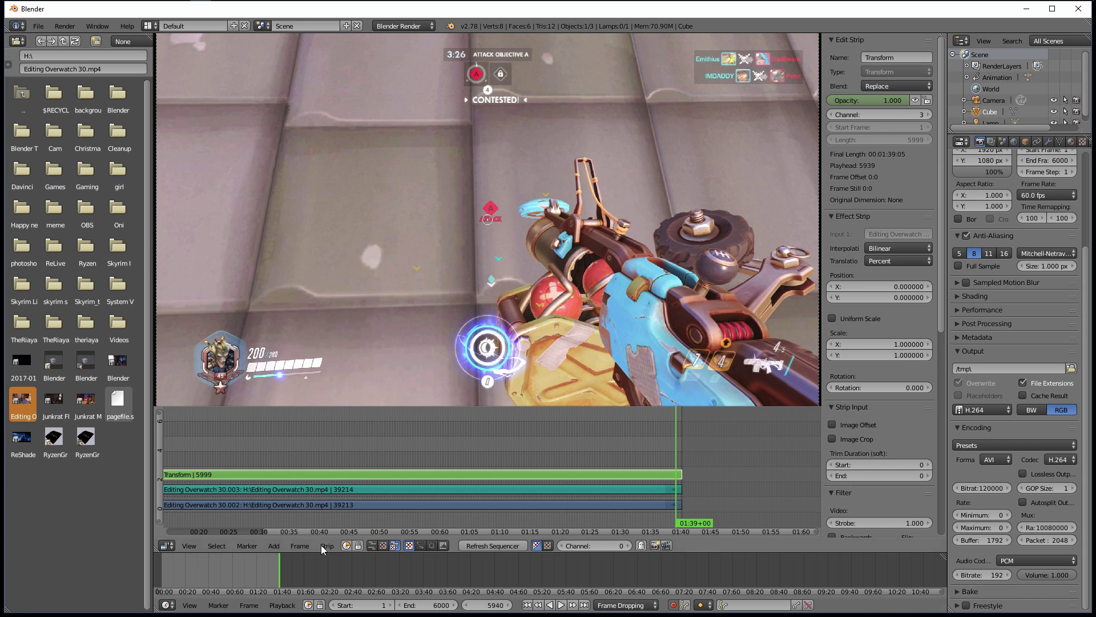
Enable Uniform Scale on the Transform strip, keyframe its scale at 1.0 on frame 5940, and move the playhead to frame 6000.
{"action": "key", "text": "Home"}
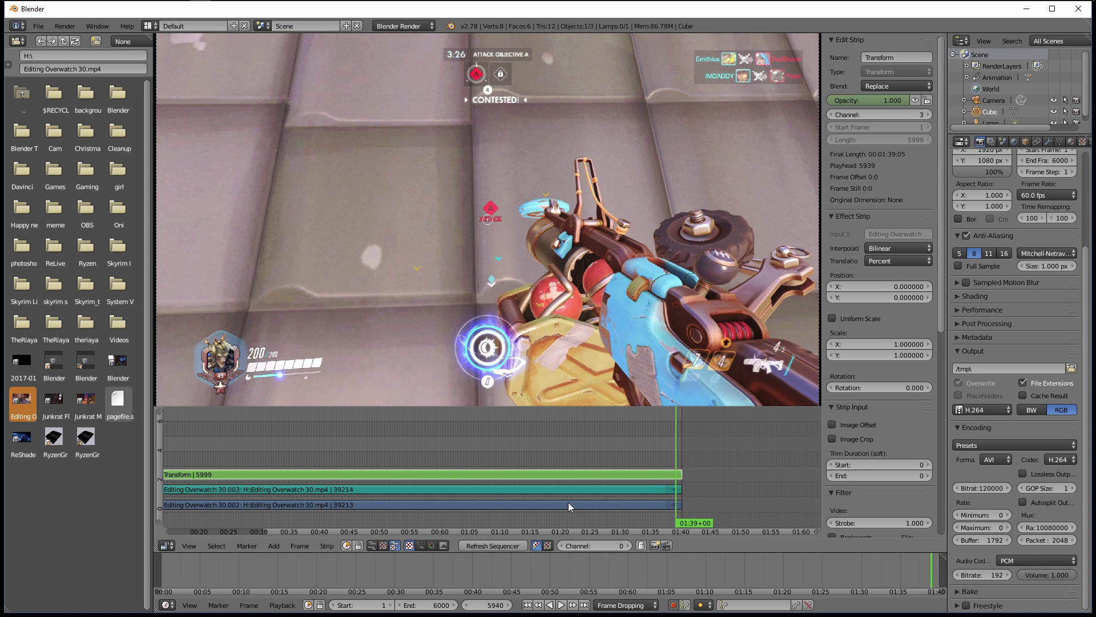
{"action": "scroll", "coordinate": [746, 488], "scroll_direction": "up", "scroll_amount": 3}
{"action": "middle_click_drag", "start_coordinate": [748, 488], "coordinate": [577, 475]}
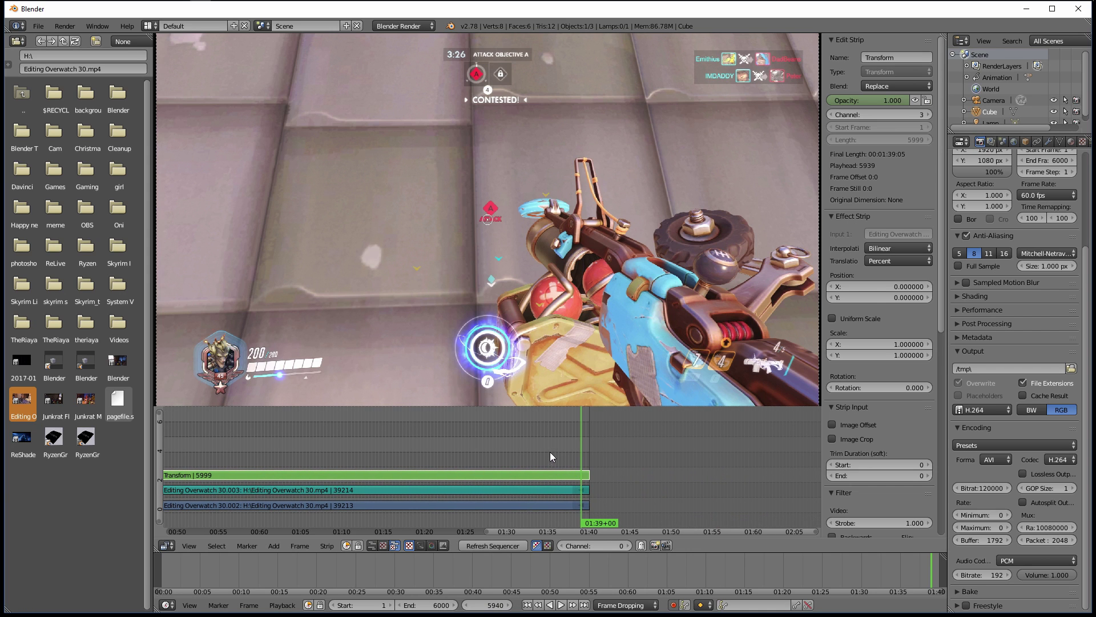
{"action": "left_click", "coordinate": [854, 319]}
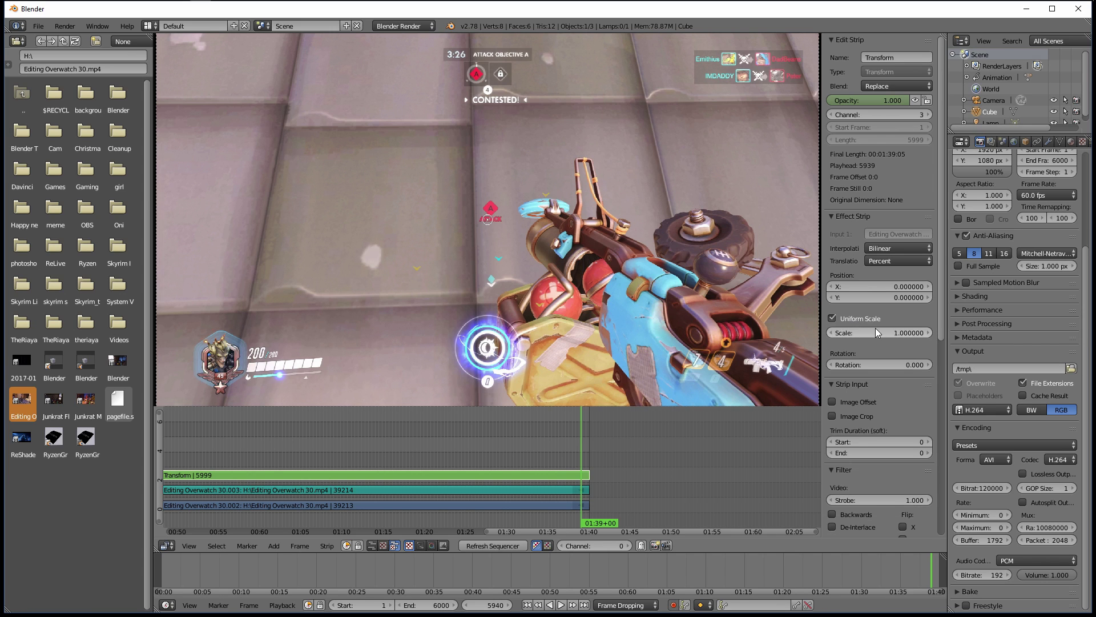
{"action": "left_click", "coordinate": [863, 330]}
{"action": "key", "text": "Return"}
{"action": "key", "text": "i"}
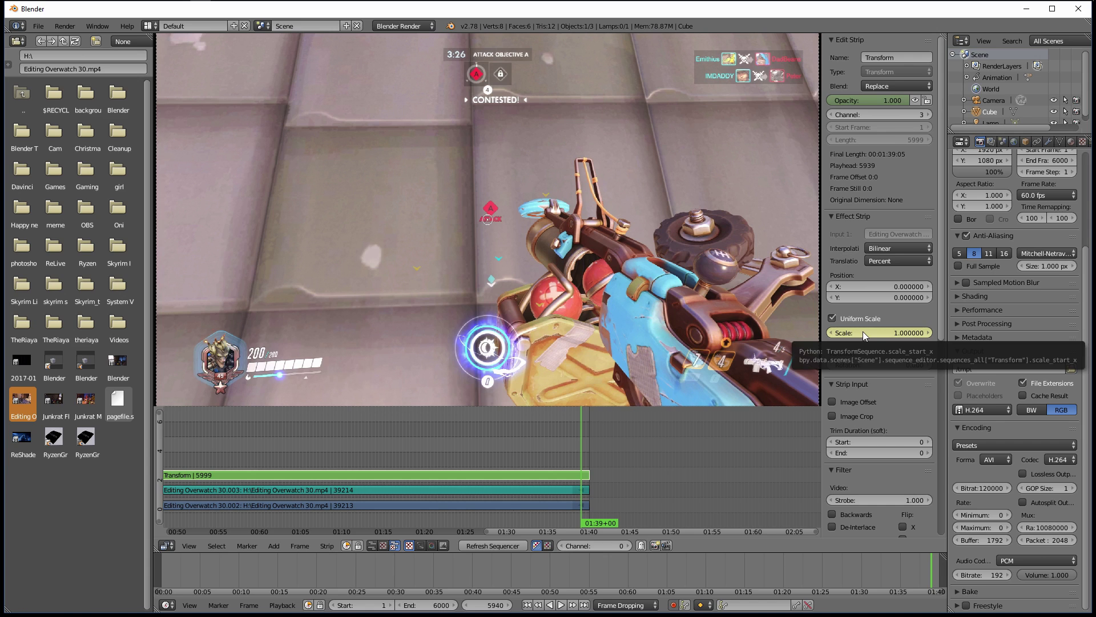
{"action": "key", "text": "shift+Right"}
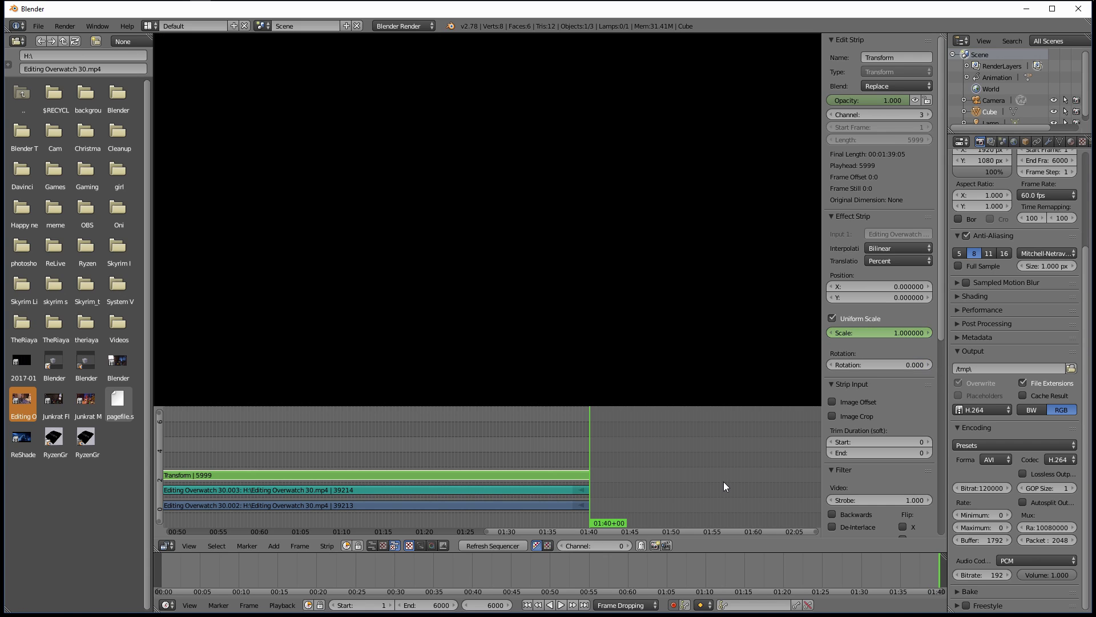
Set the Transform strip's scale to 0.5 at frame 6000 and insert a keyframe for it.
{"action": "left_click", "coordinate": [889, 330]}
{"action": "type", "text": ".5"}
{"action": "key", "text": "Return"}
{"action": "key", "text": "i"}
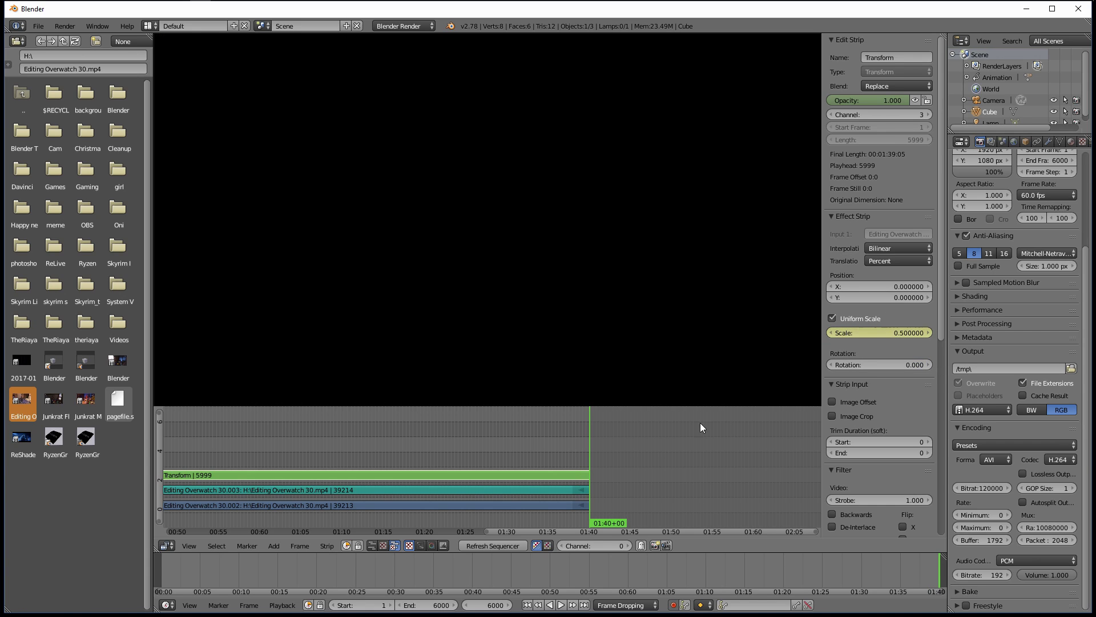
Play back the end of the edit from frame 5719 and bring the full length of the strips into view.
{"action": "left_click", "coordinate": [551, 442]}
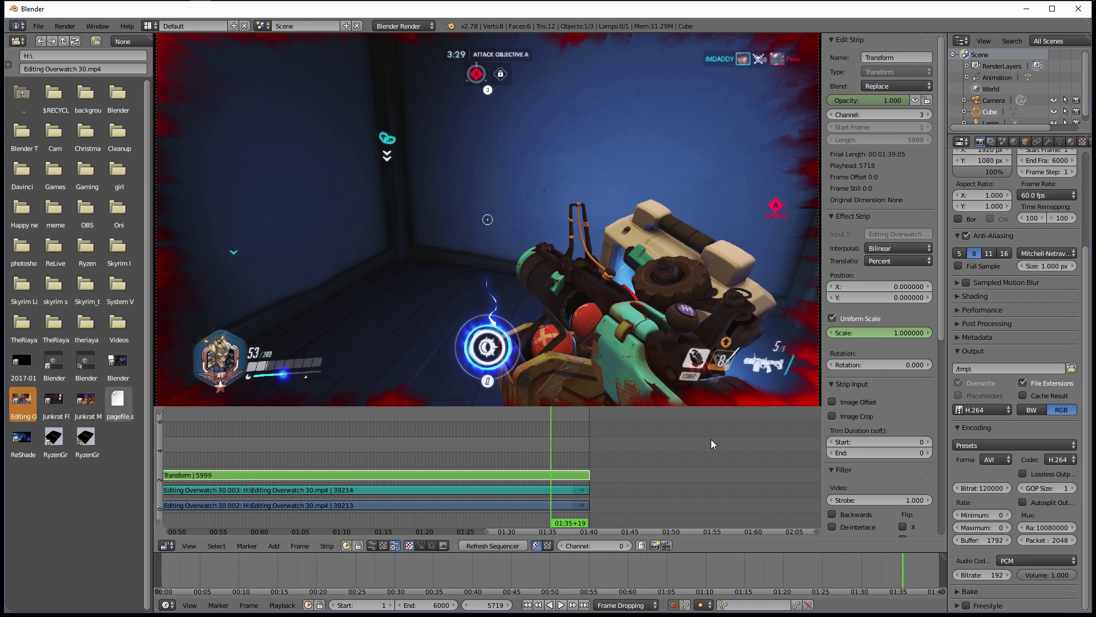
{"action": "key", "text": "alt+a"}
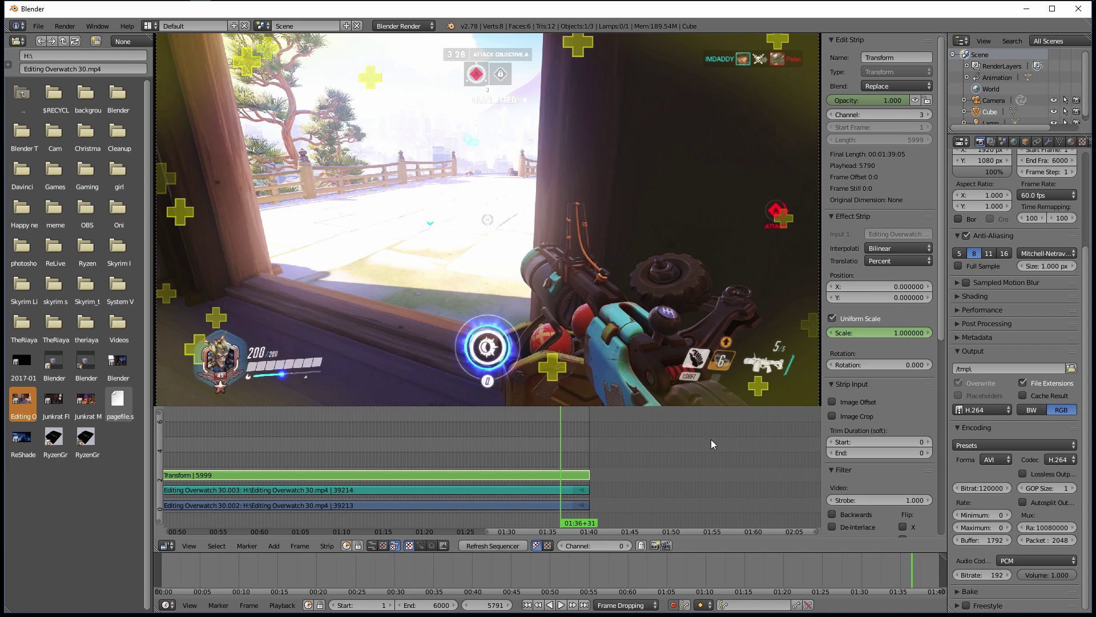
{"action": "middle_click_drag", "start_coordinate": [255, 446], "coordinate": [589, 449]}
{"action": "scroll", "coordinate": [599, 448], "scroll_direction": "down", "scroll_amount": 5}
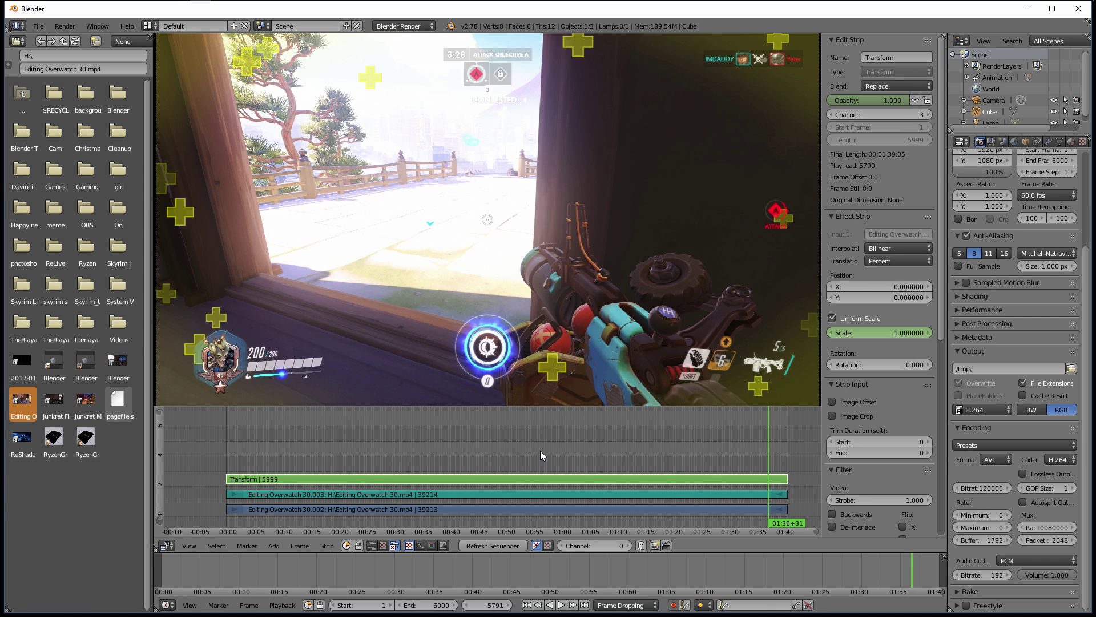
{"action": "key", "text": "Home"}
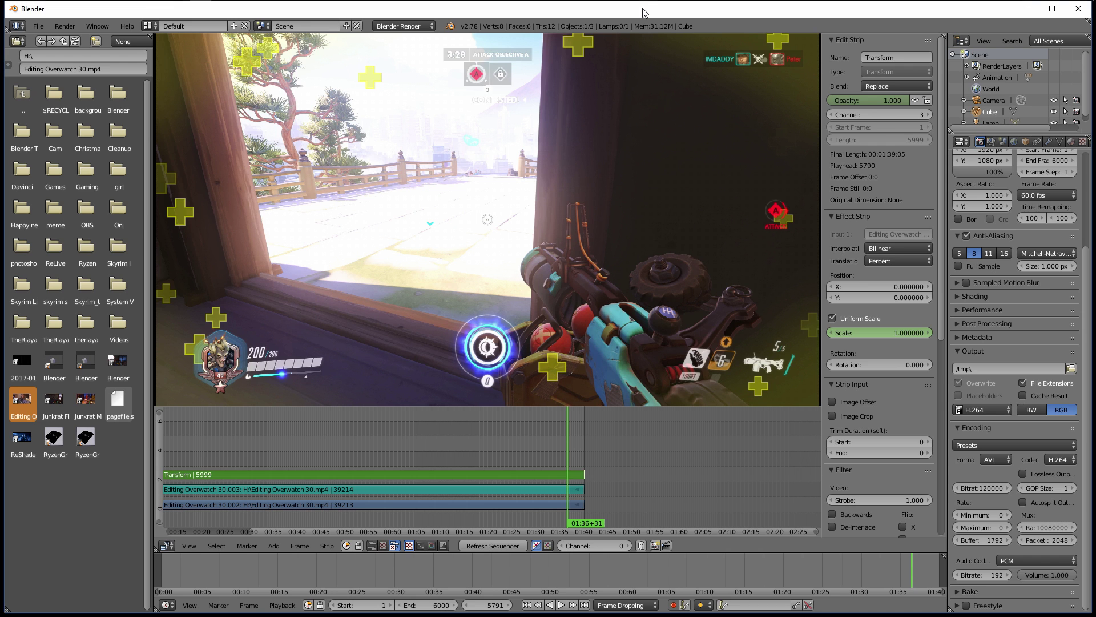
Move the playhead to frame 3073 and add a Speed Control effect strip on top of the Transform strip.
{"action": "left_click", "coordinate": [350, 468]}
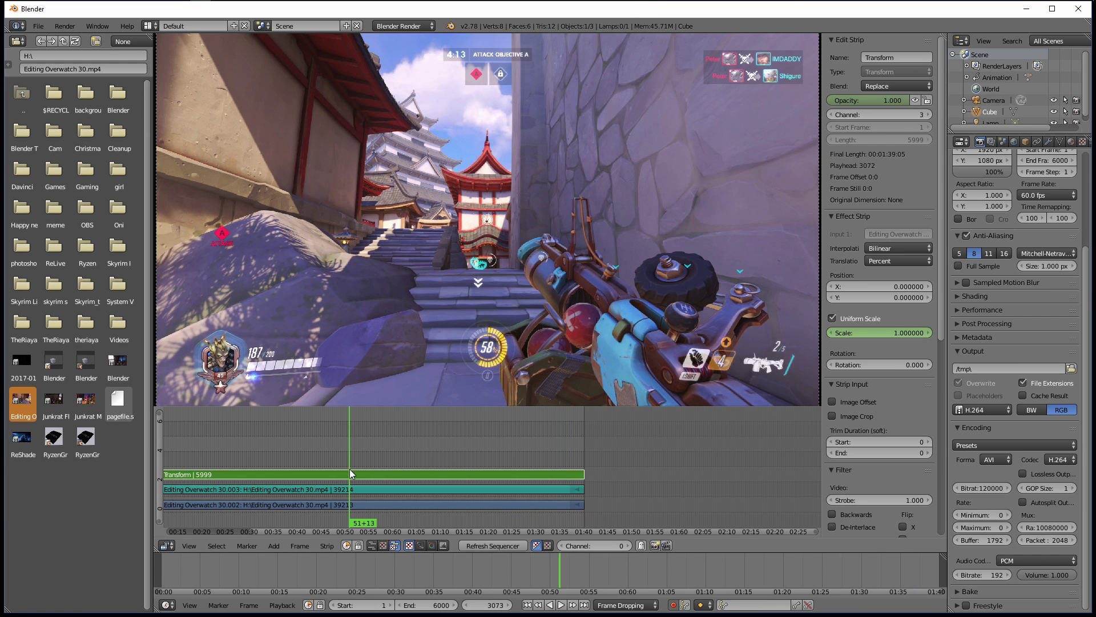
{"action": "middle_click_drag", "start_coordinate": [353, 473], "coordinate": [484, 515]}
{"action": "right_click", "coordinate": [508, 505]}
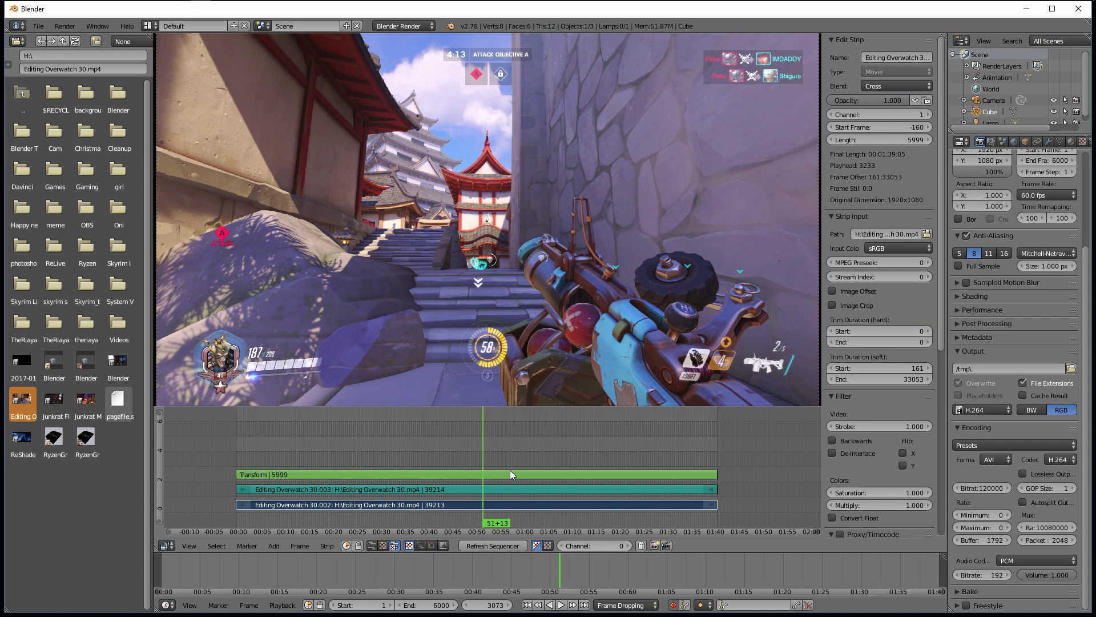
{"action": "left_click", "coordinate": [283, 545]}
{"action": "mouse_move", "coordinate": [310, 462]}
{"action": "left_click", "coordinate": [519, 474]}
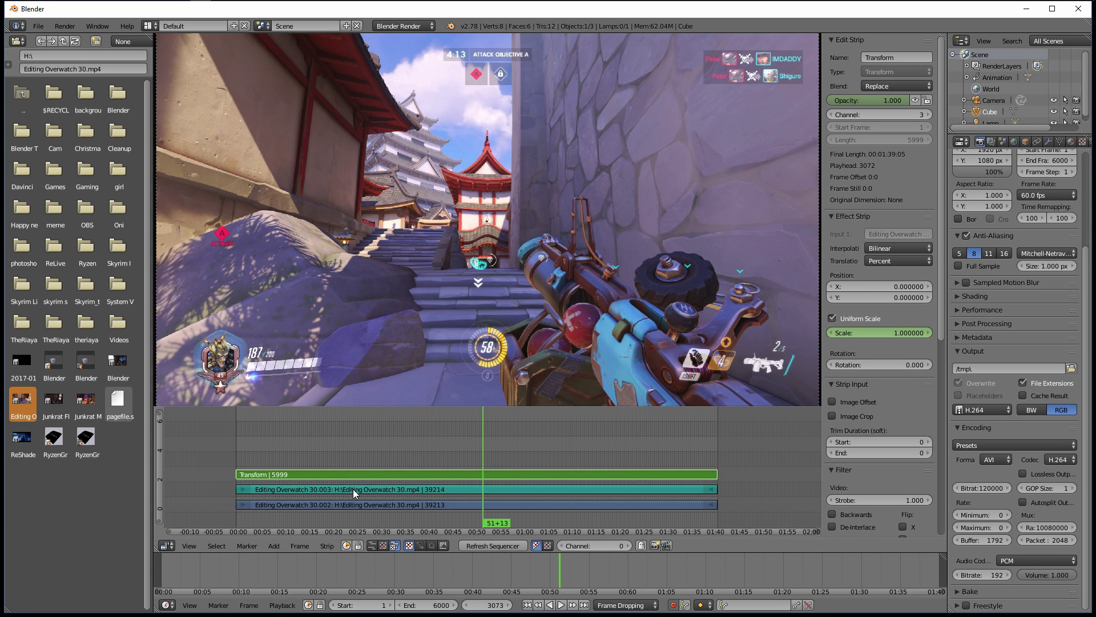
{"action": "left_click", "coordinate": [275, 545]}
{"action": "mouse_move", "coordinate": [310, 467]}
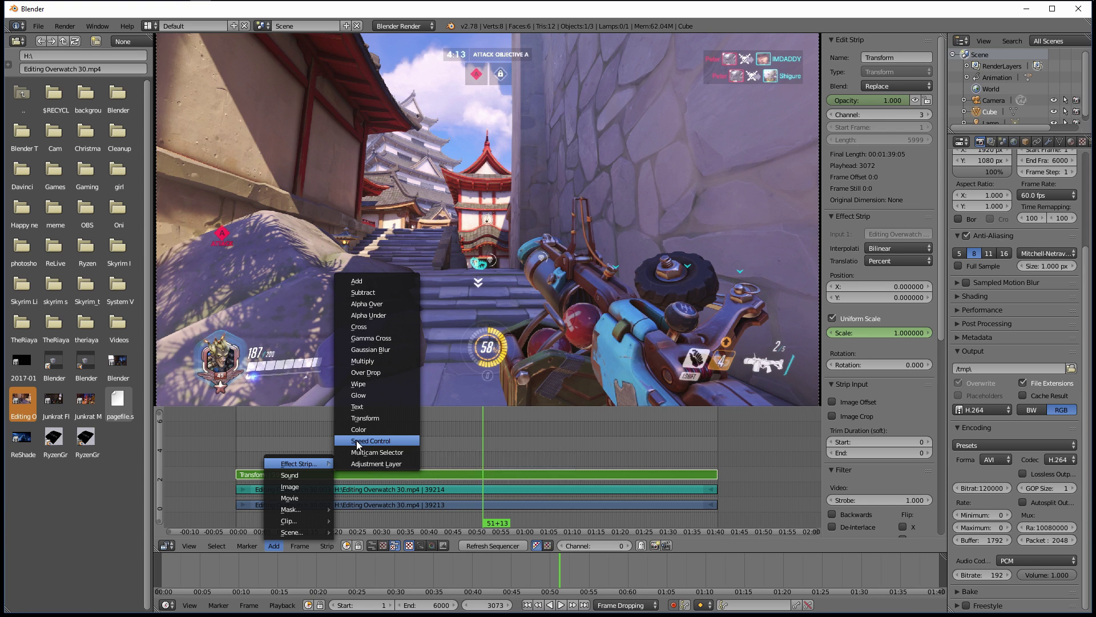
{"action": "left_click", "coordinate": [358, 441]}
{"action": "middle_click_drag", "start_coordinate": [736, 443], "coordinate": [611, 422]}
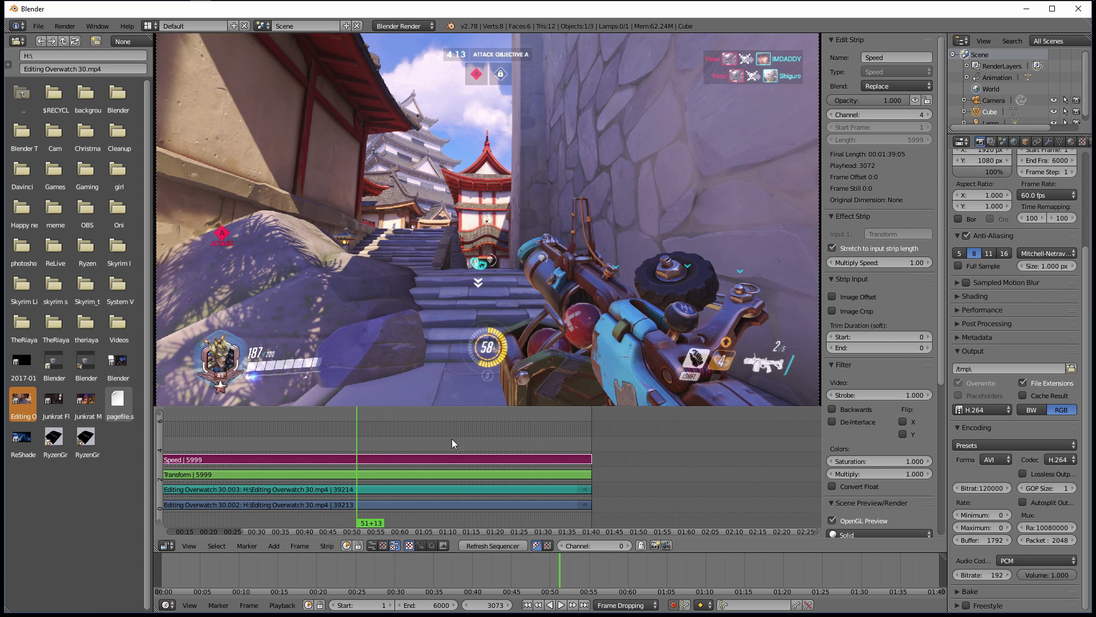
Inspect the movie, Transform and Speed strips in turn, and play the sequence from frame 3073.
{"action": "key", "text": "Home"}
{"action": "right_click", "coordinate": [406, 501]}
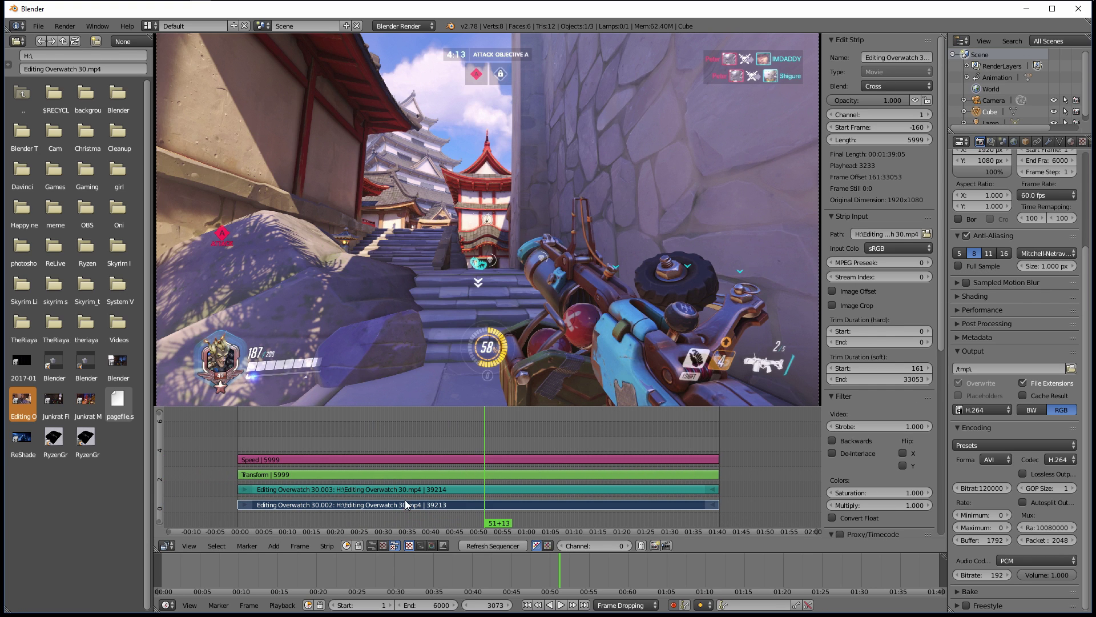
{"action": "right_click", "coordinate": [337, 470]}
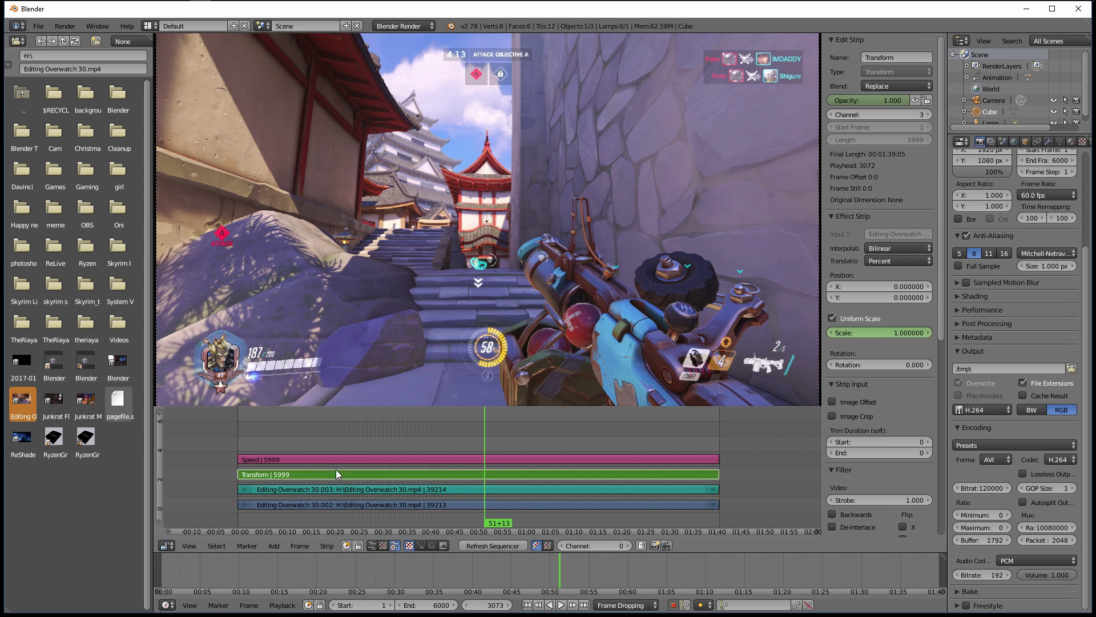
{"action": "right_click", "coordinate": [339, 461]}
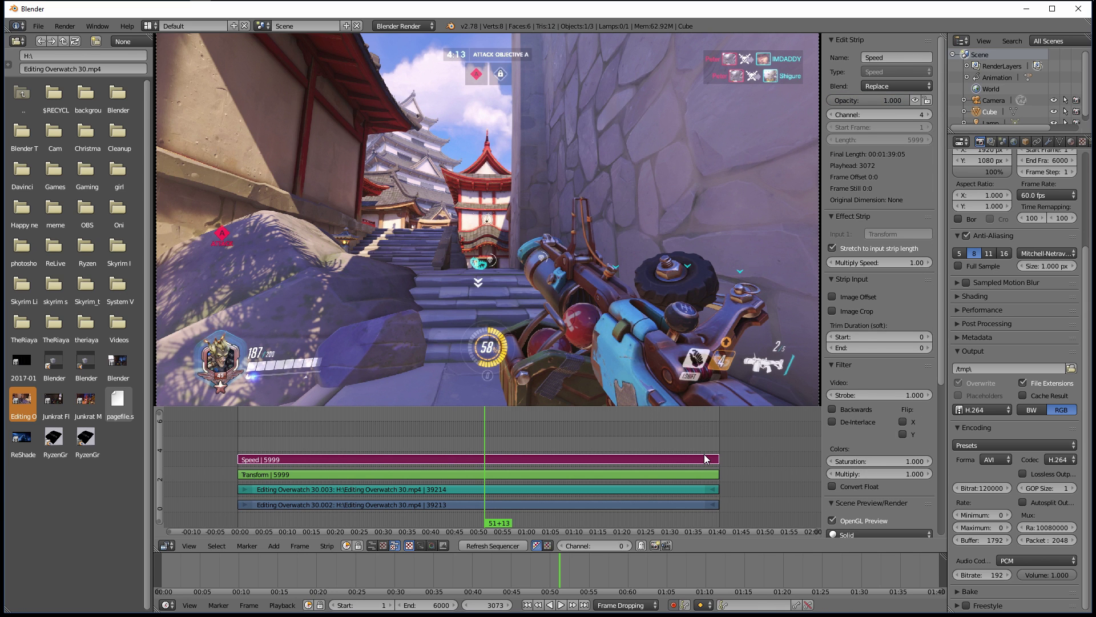
{"action": "key", "text": "alt+a"}
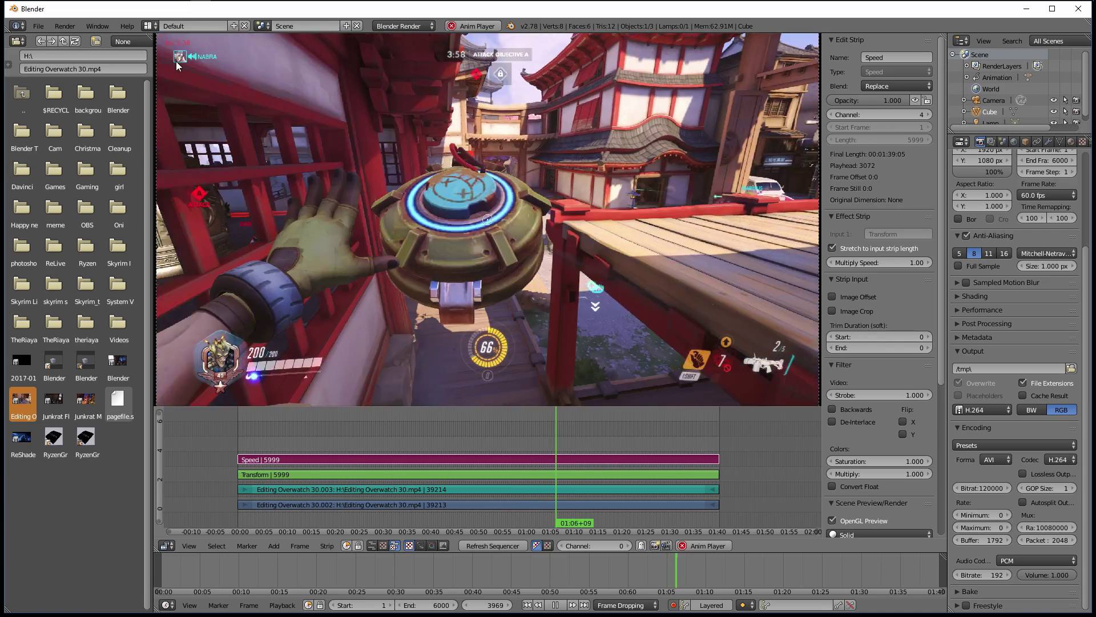
{"action": "key", "text": "alt+a"}
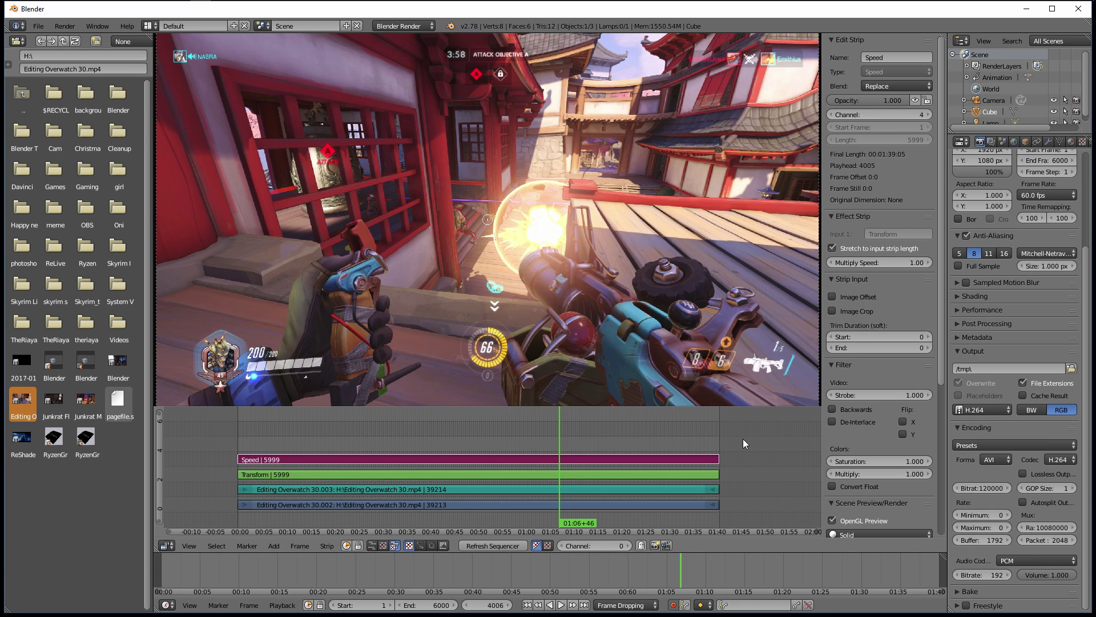
Review the Transform strip's scale keyframes at frames 5940 and 6000, step back through the shrink, and move the playhead to frame 5501.
{"action": "left_click", "coordinate": [578, 471]}
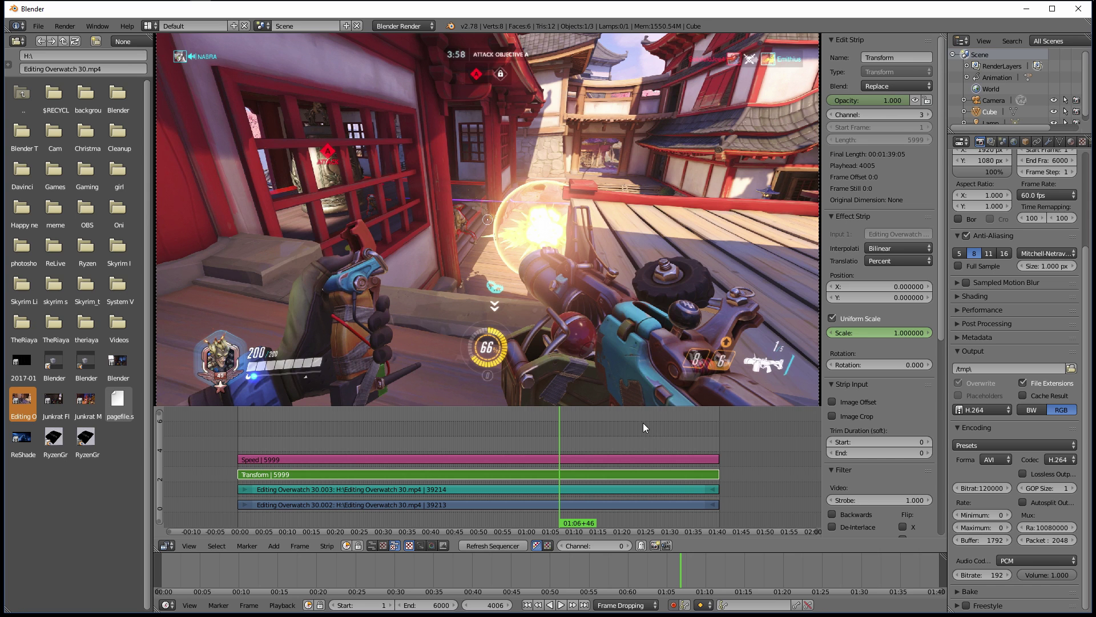
{"action": "key", "text": "Up"}
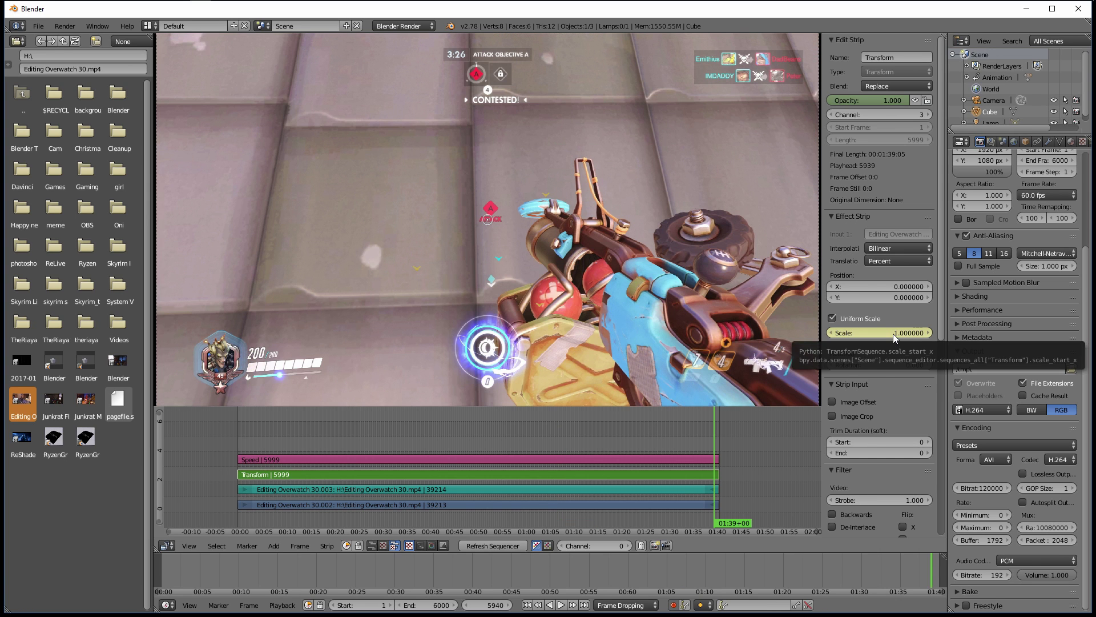
{"action": "key", "text": "Up"}
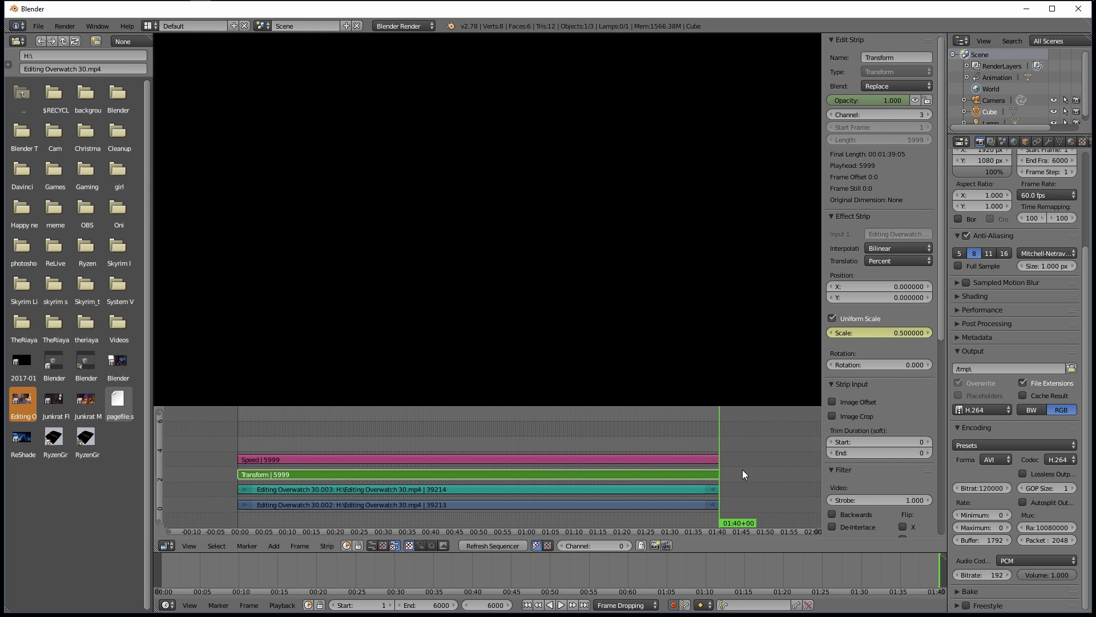
{"action": "key", "text": "Left"}
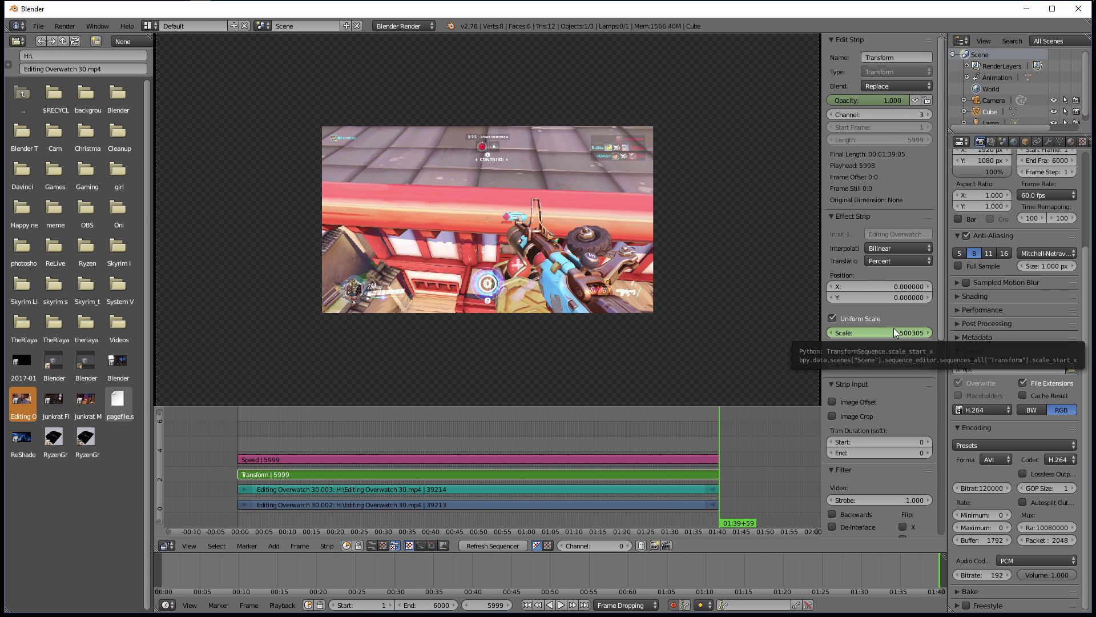
{"action": "key", "text": "Left"}
{"action": "key", "text": "Left"}
{"action": "key", "text": "Left"}
{"action": "key", "text": "Left"}
{"action": "key", "text": "Left"}
{"action": "key", "text": "Left"}
{"action": "key", "text": "Left"}
{"action": "key", "text": "Left"}
{"action": "key", "text": "Left"}
{"action": "key", "text": "Left"}
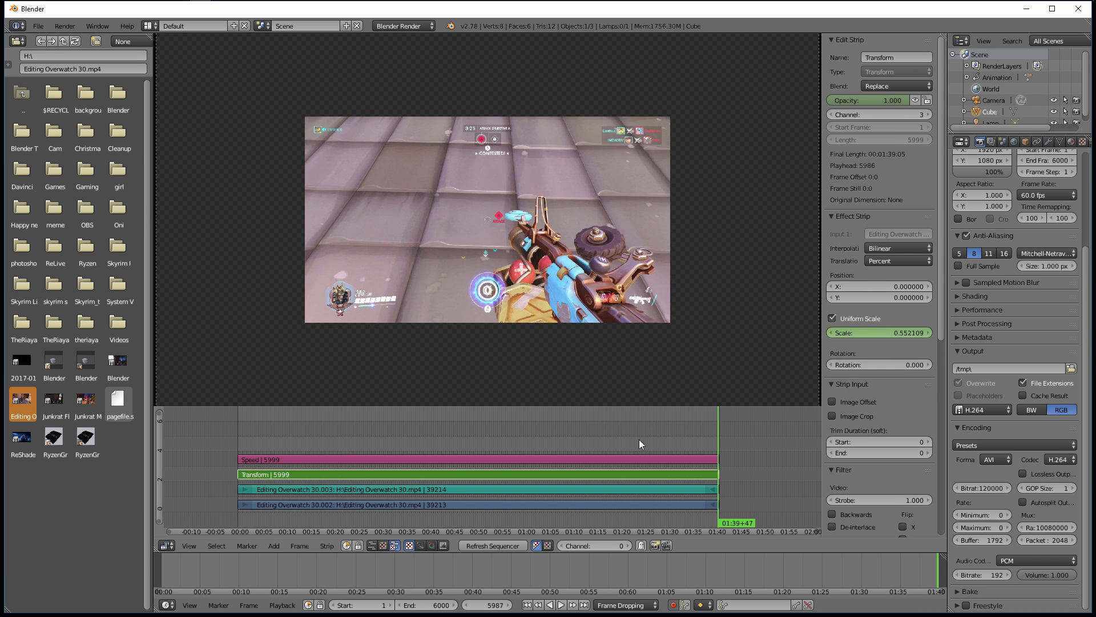
{"action": "left_click_drag", "start_coordinate": [653, 431], "coordinate": [679, 432]}
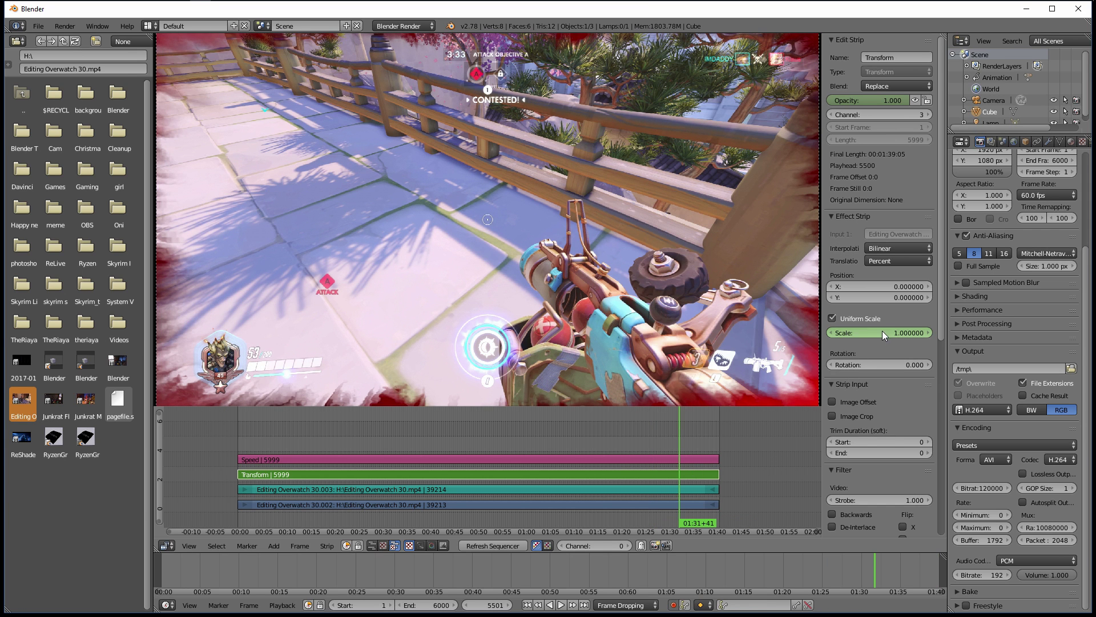
Enable Use Curves in the scene's Color Management and pull the combined curve's middle down to about X 0.59, Y 0.46.
{"action": "left_click", "coordinate": [1006, 141]}
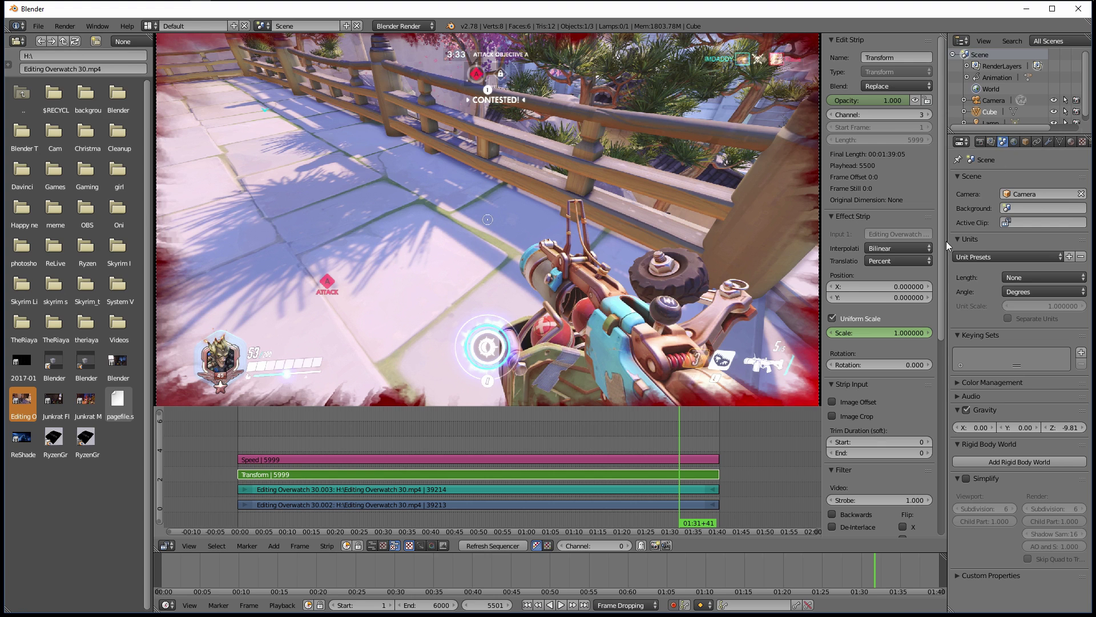
{"action": "left_click", "coordinate": [969, 240]}
{"action": "left_click", "coordinate": [968, 253]}
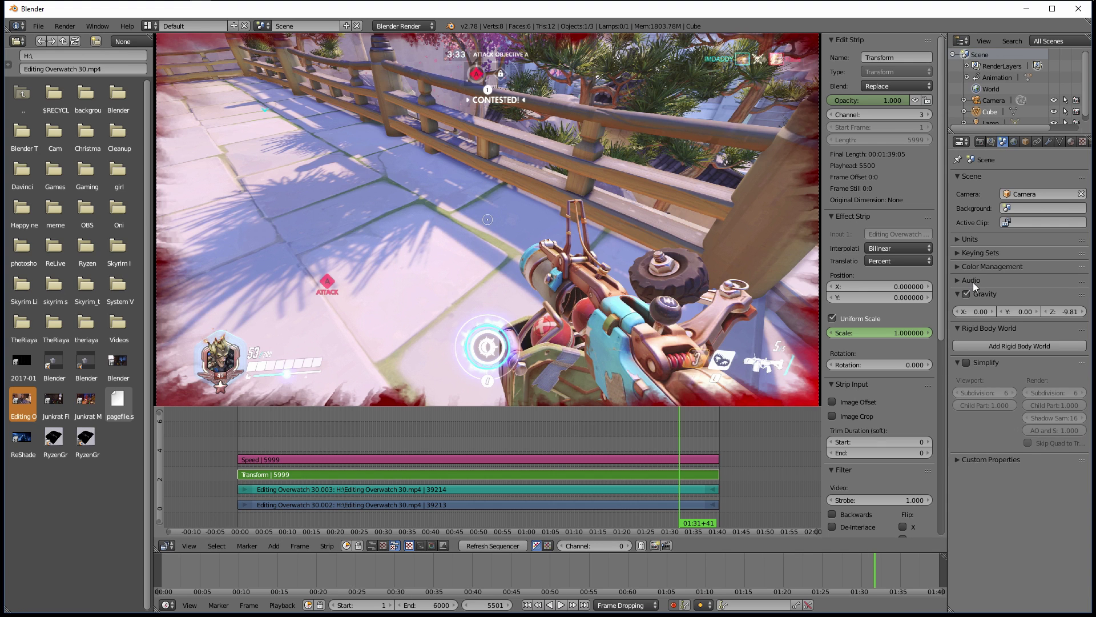
{"action": "left_click", "coordinate": [988, 266]}
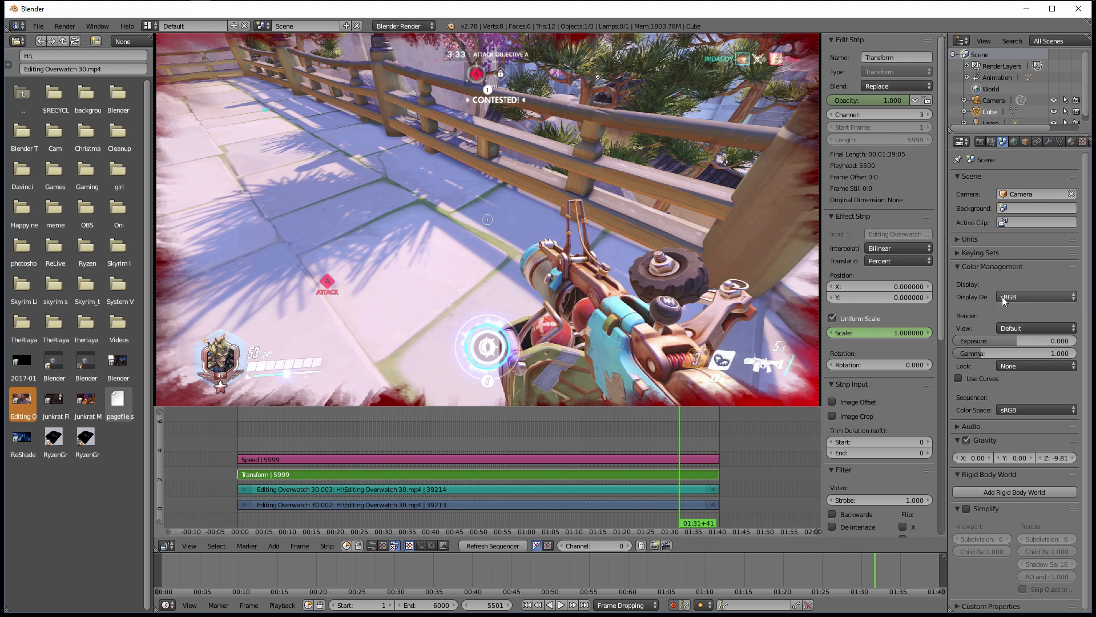
{"action": "left_click", "coordinate": [988, 383]}
{"action": "mouse_move", "coordinate": [1014, 449]}
{"action": "left_mouse_down"}
{"action": "mouse_move", "coordinate": [987, 434]}
{"action": "mouse_move", "coordinate": [1027, 447]}
{"action": "left_mouse_up"}
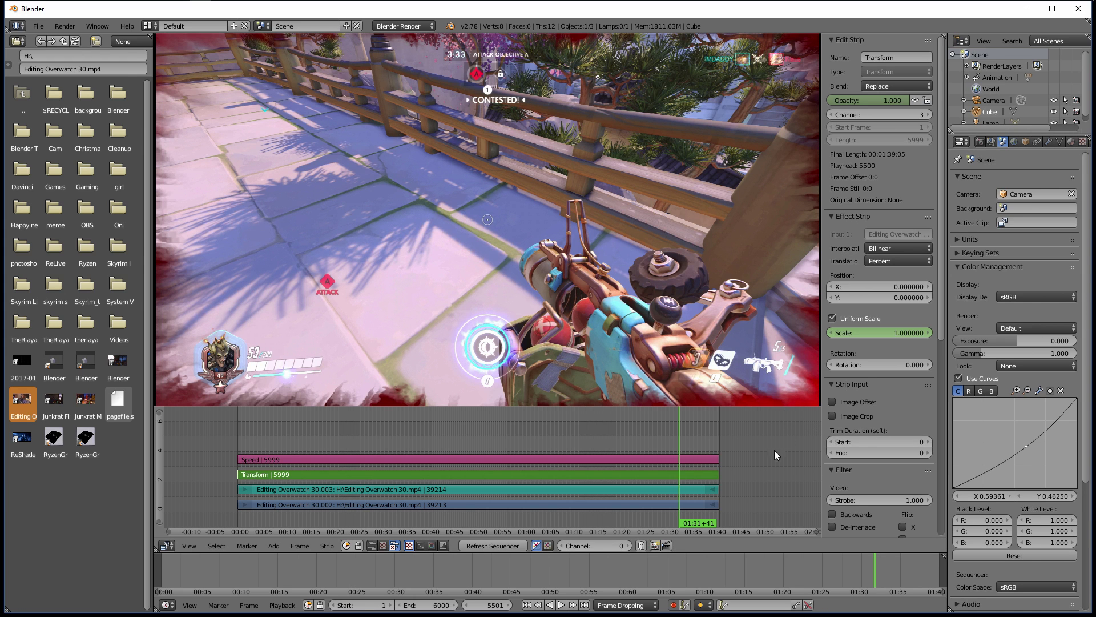
Undo the color curve adjustment, collapse the Color Management settings, and return to the render settings.
{"action": "key", "text": "ctrl+z"}
{"action": "key", "text": "ctrl+z"}
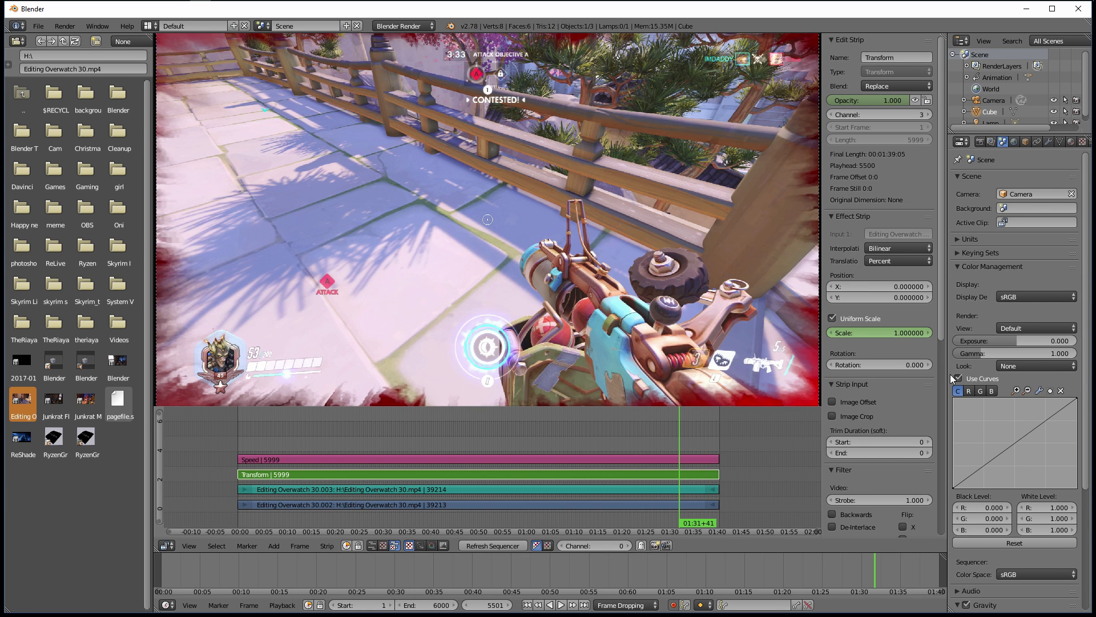
{"action": "left_click", "coordinate": [961, 268]}
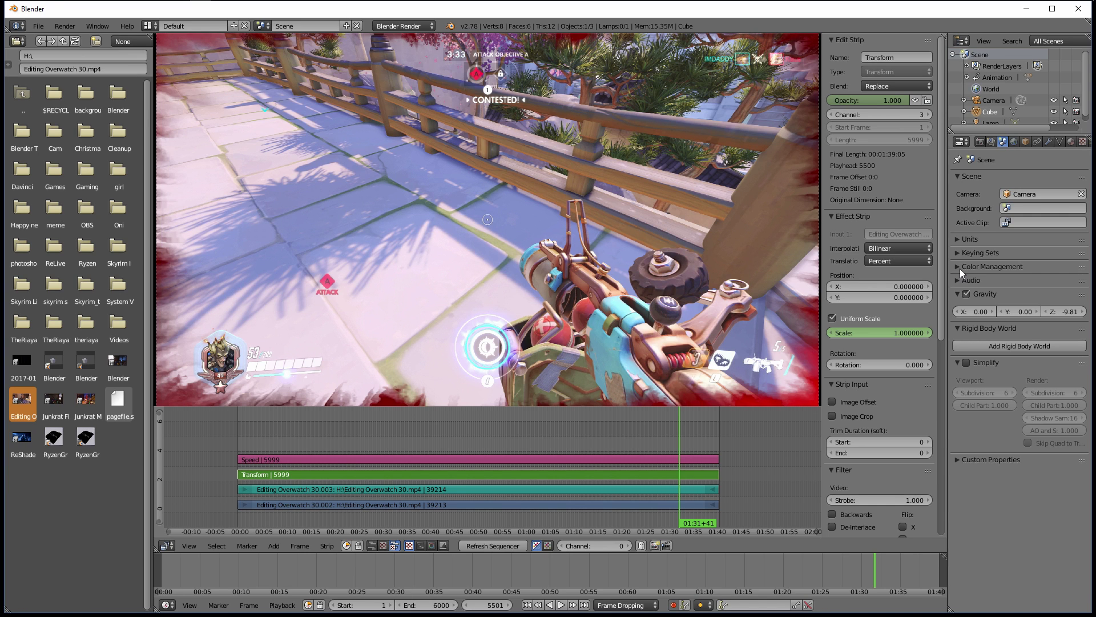
{"action": "left_click", "coordinate": [981, 141]}
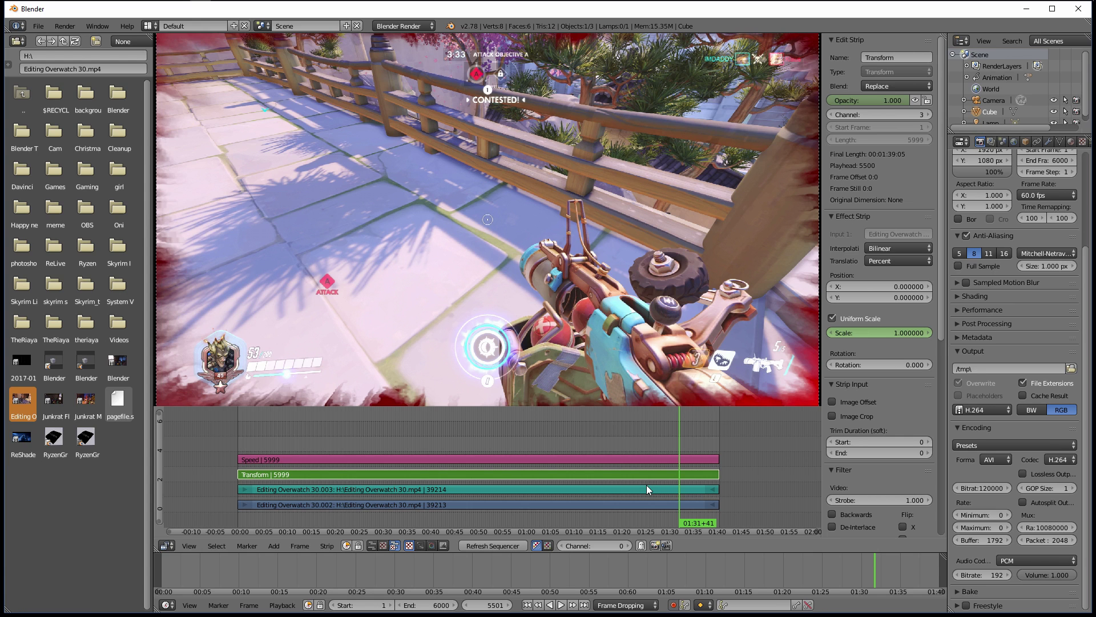
Move the playhead to frame 5195 and play a short section of the sequence.
{"action": "left_click", "coordinate": [580, 434]}
{"action": "left_click", "coordinate": [654, 435]}
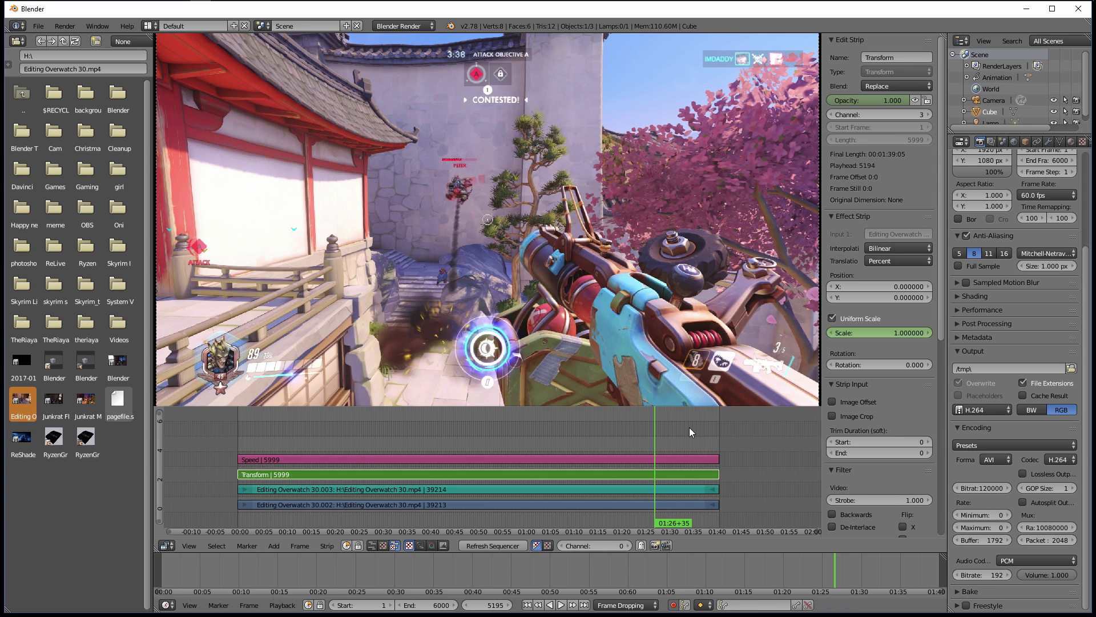
{"action": "key", "text": "alt+a"}
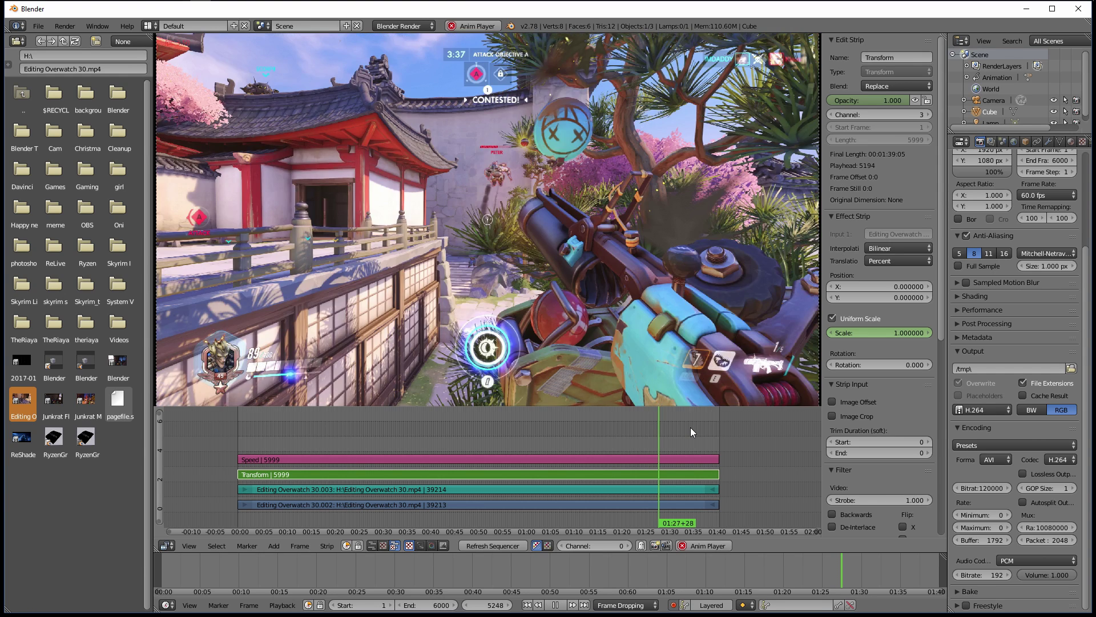
{"action": "key", "text": "alt+a"}
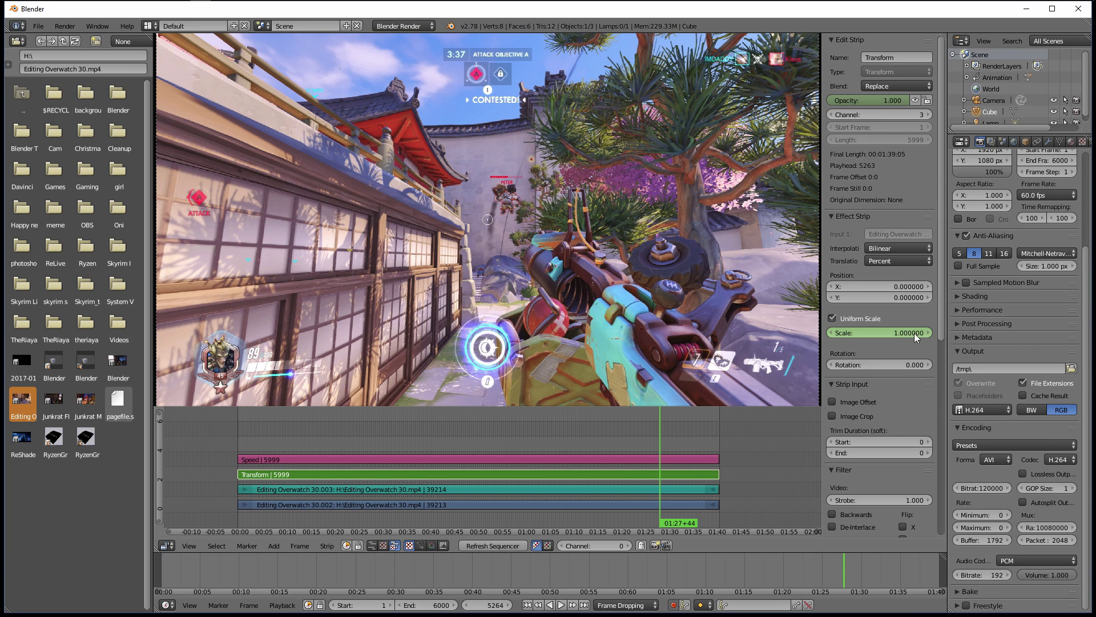
Look through the Transform strip's filter, view and modifier settings, and check the render output file format.
{"action": "scroll", "coordinate": [913, 343], "scroll_direction": "down", "scroll_amount": 10}
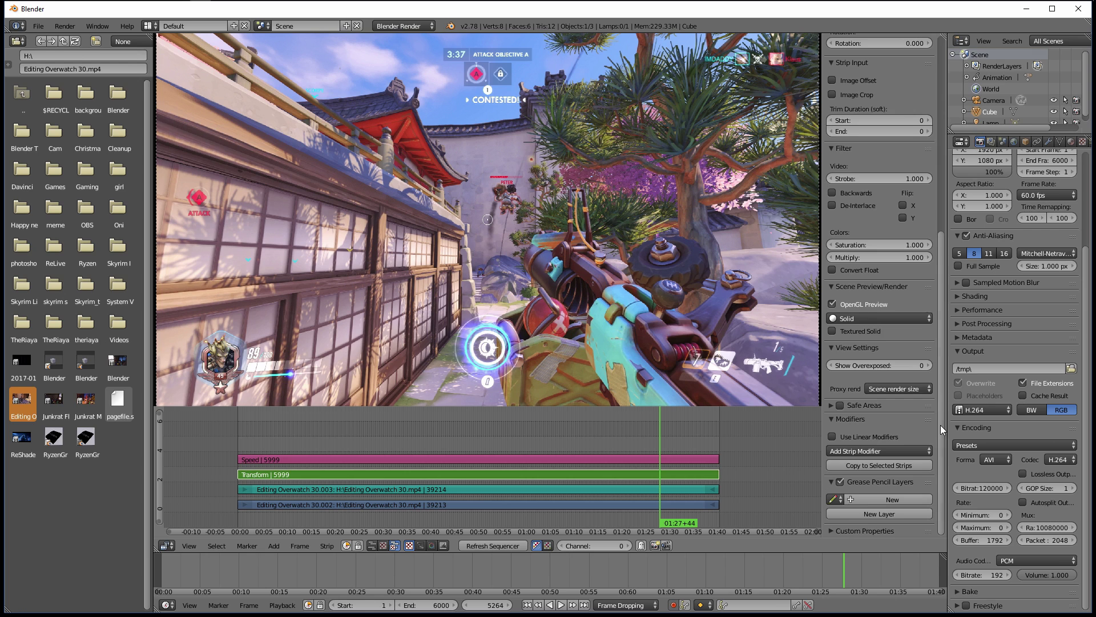
{"action": "left_click_drag", "start_coordinate": [940, 424], "coordinate": [951, 450]}
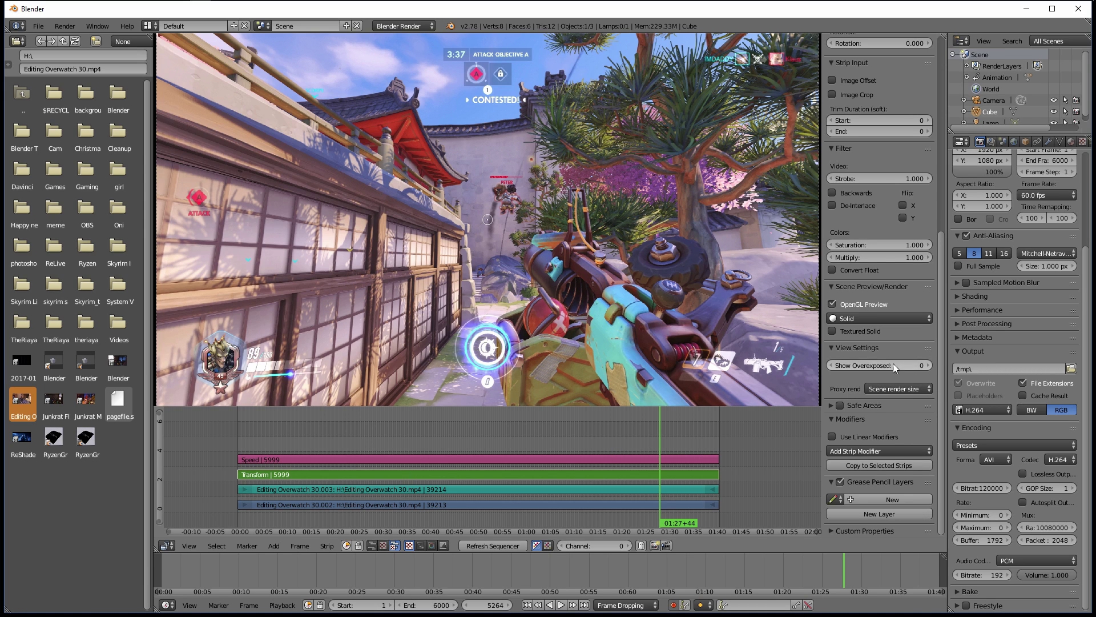
{"action": "left_click_drag", "start_coordinate": [942, 327], "coordinate": [944, 122]}
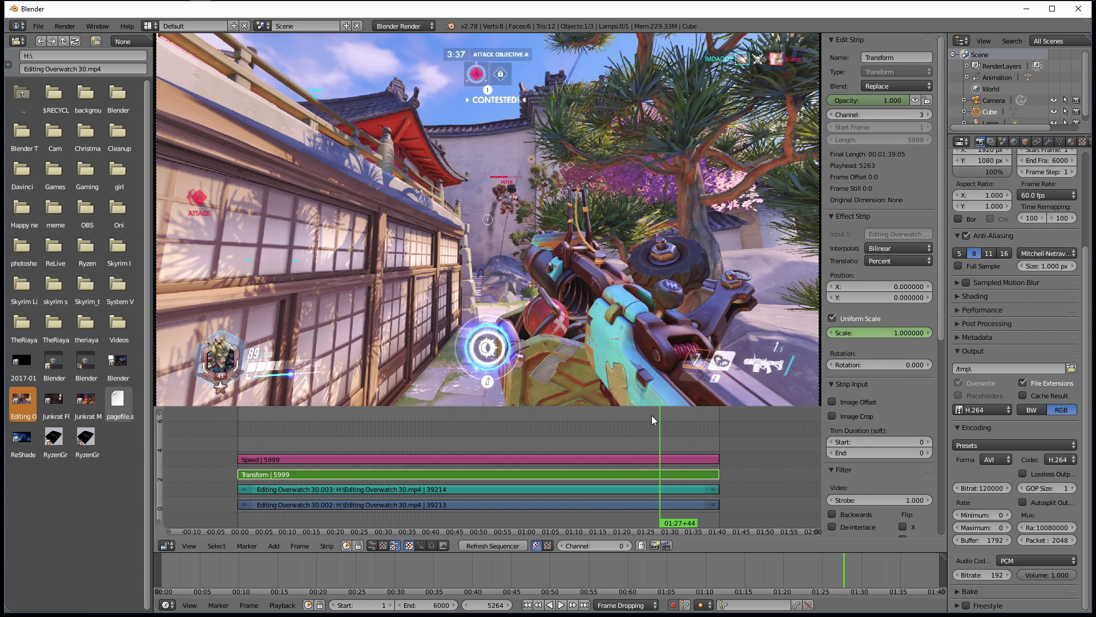
{"action": "left_click", "coordinate": [979, 412]}
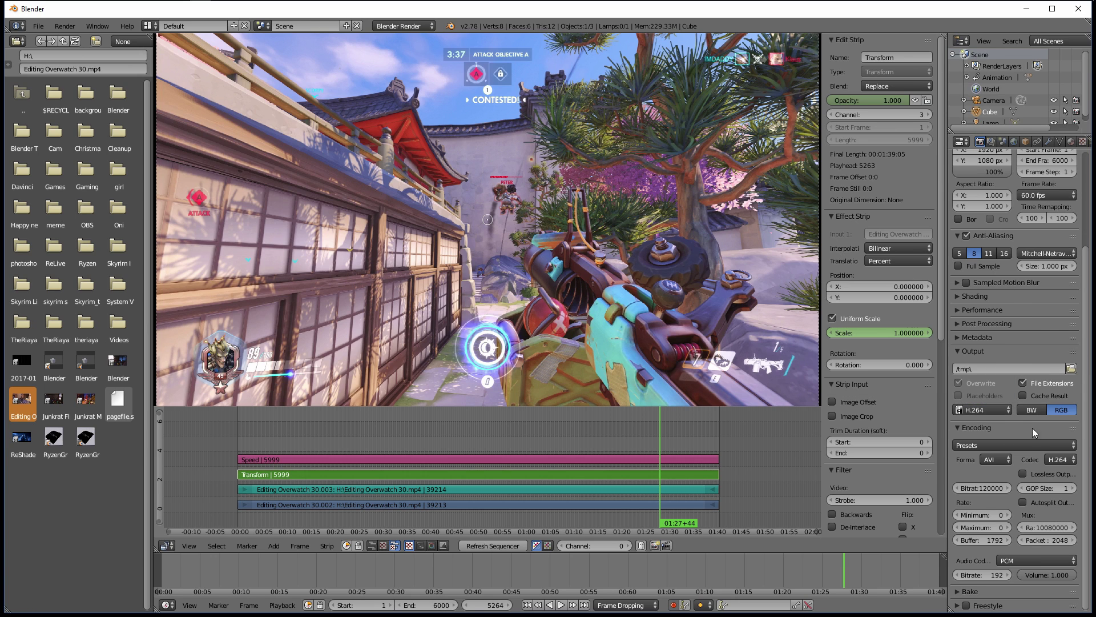
Check the video and audio codec choices in the render Encoding settings.
{"action": "left_click", "coordinate": [1058, 460]}
{"action": "left_click", "coordinate": [1011, 562]}
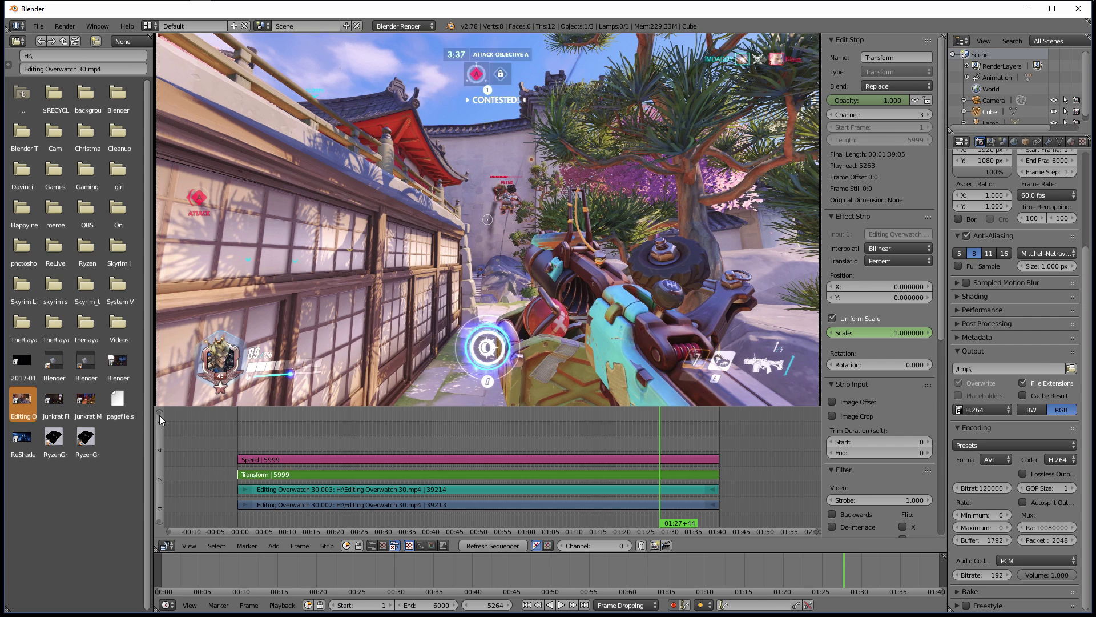
Fit the full length of all strips in the sequencer view and collapse the render Output settings.
{"action": "mouse_move", "coordinate": [160, 416]}
{"action": "left_mouse_down"}
{"action": "mouse_move", "coordinate": [166, 451]}
{"action": "mouse_move", "coordinate": [166, 418]}
{"action": "left_mouse_up"}
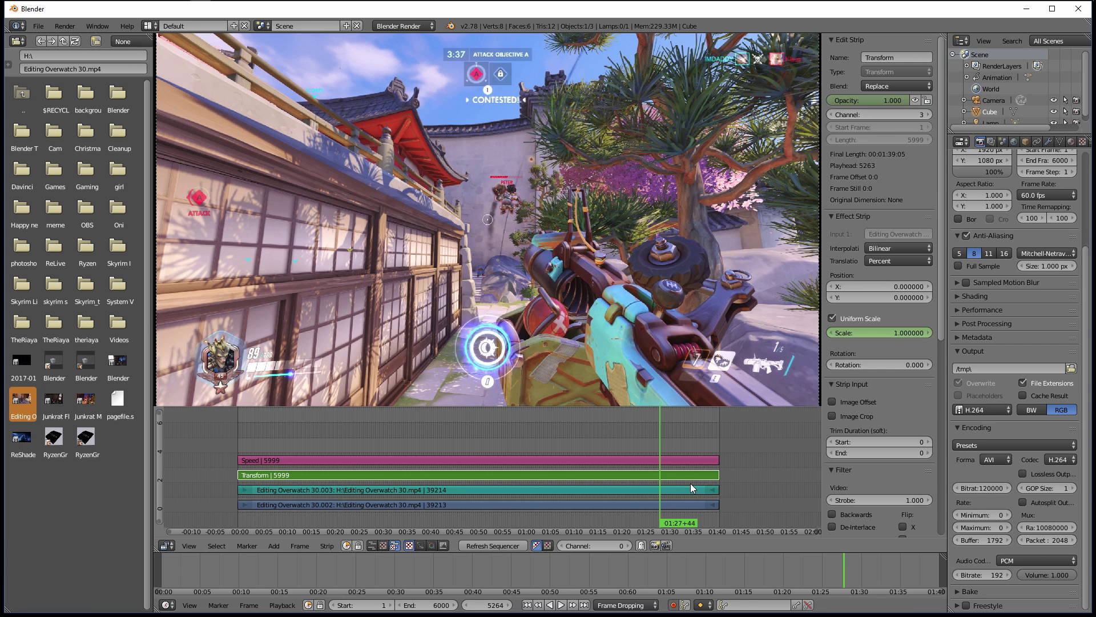
{"action": "key", "text": "Home"}
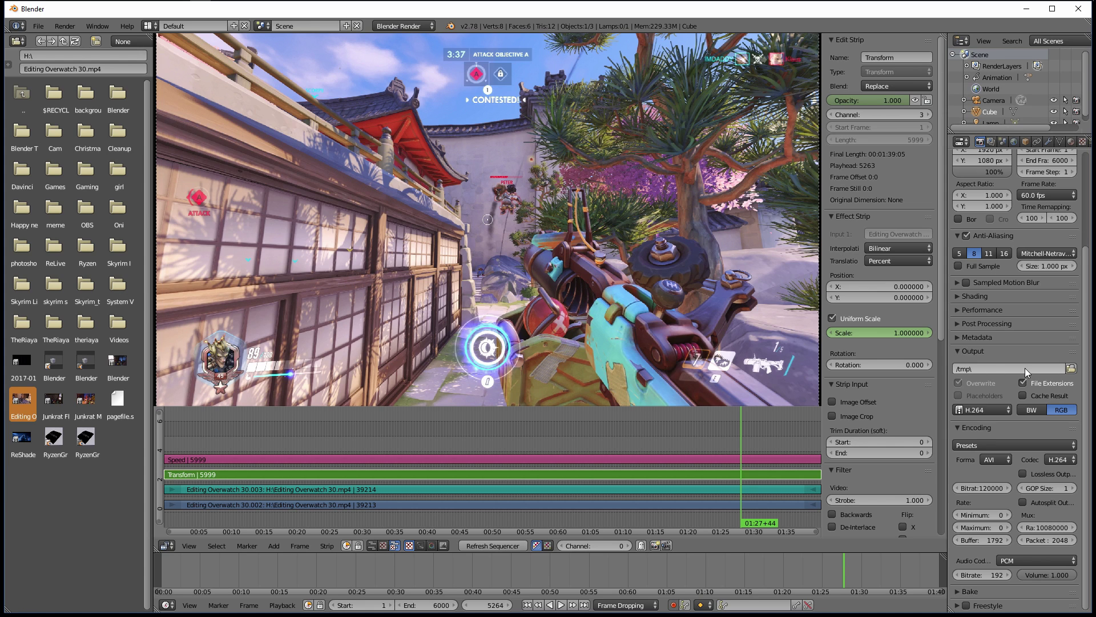
{"action": "left_click", "coordinate": [967, 348]}
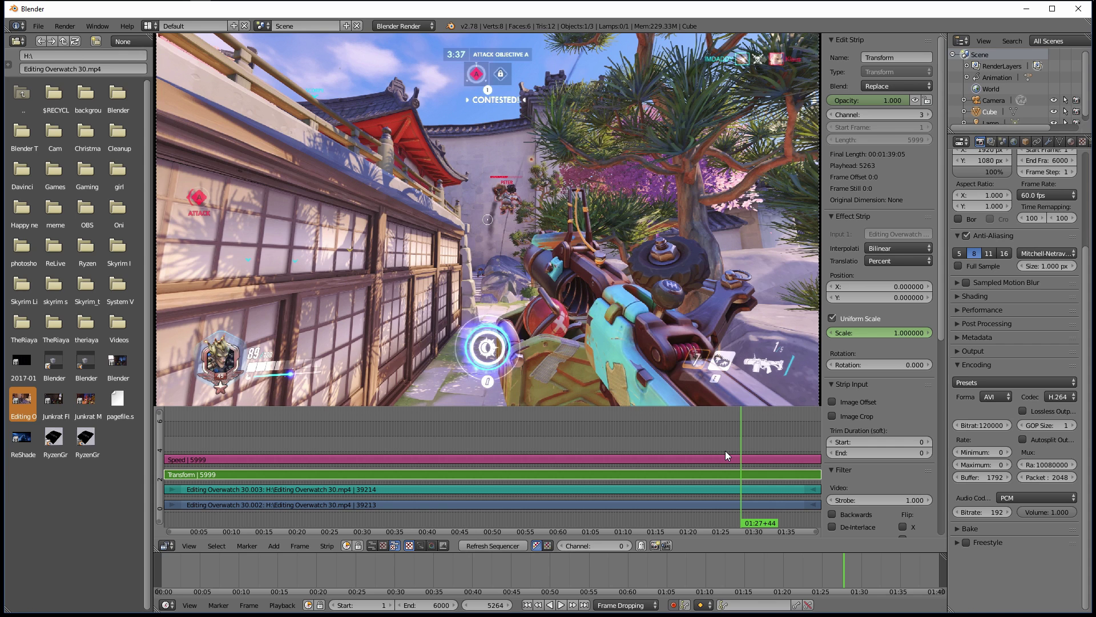
{"action": "key", "text": "Home"}
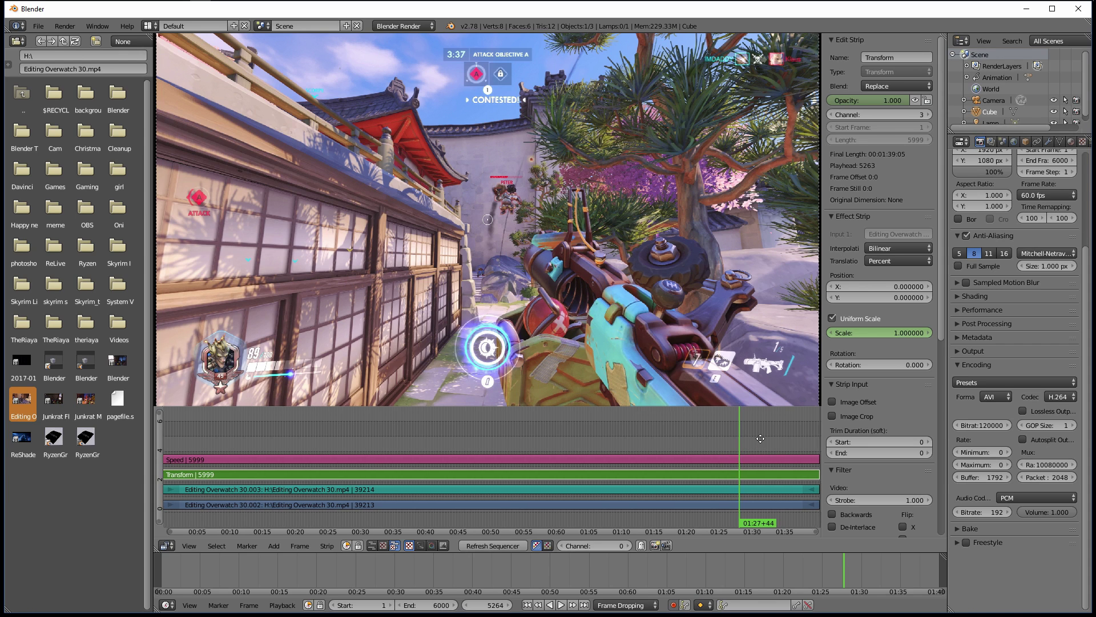
{"action": "key", "text": "Home"}
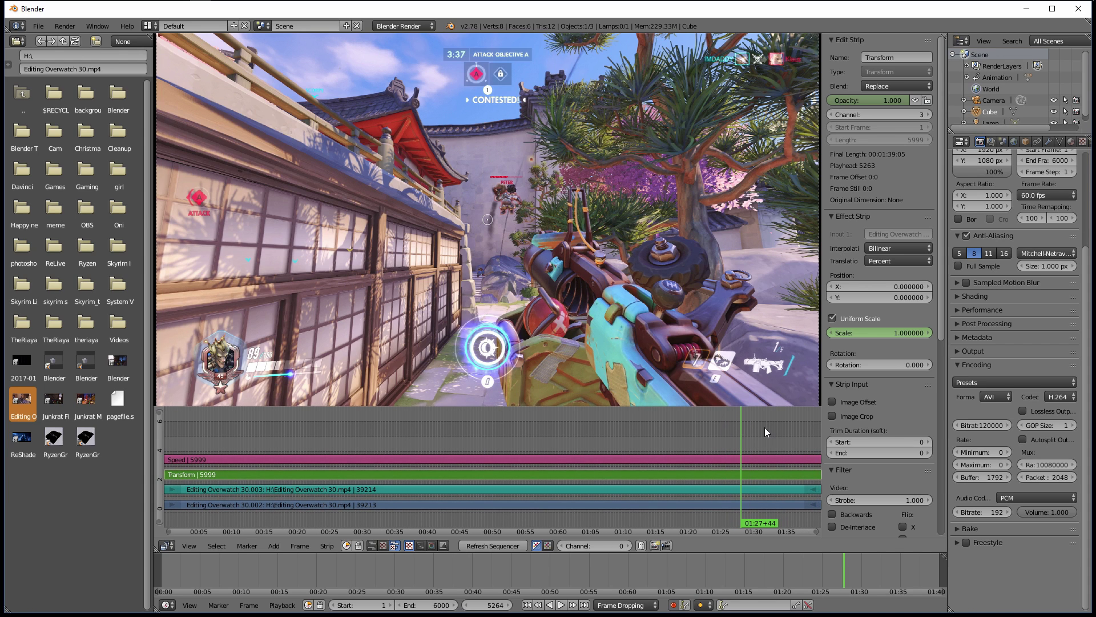